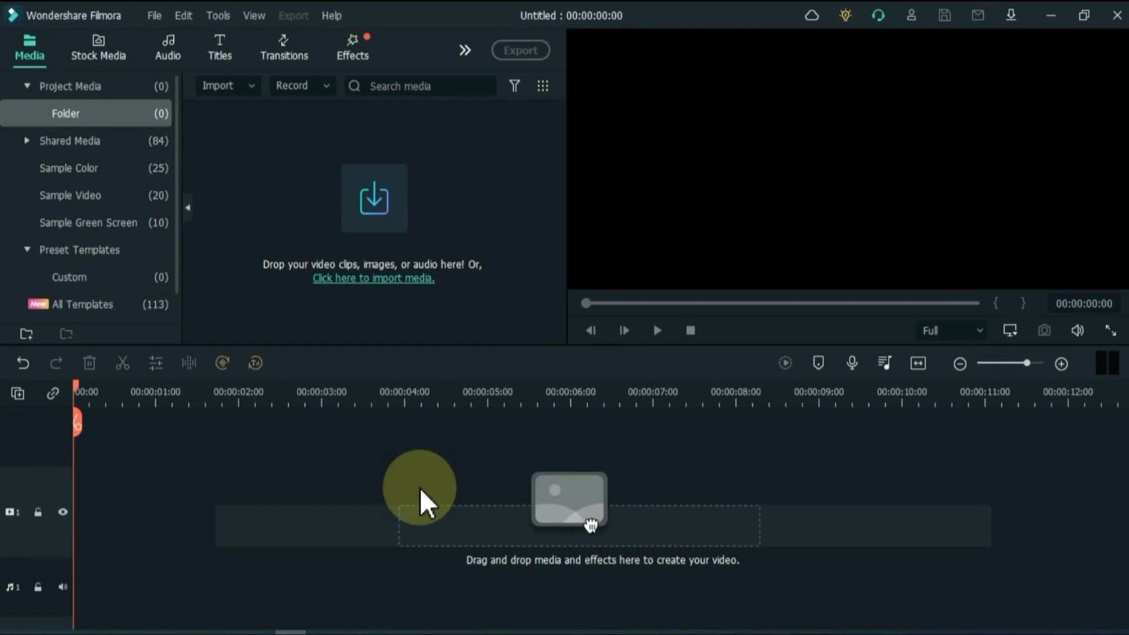
- Search filmstocks.com in Chrome for 'breaking news' to list its 429 results
click(341, 624)
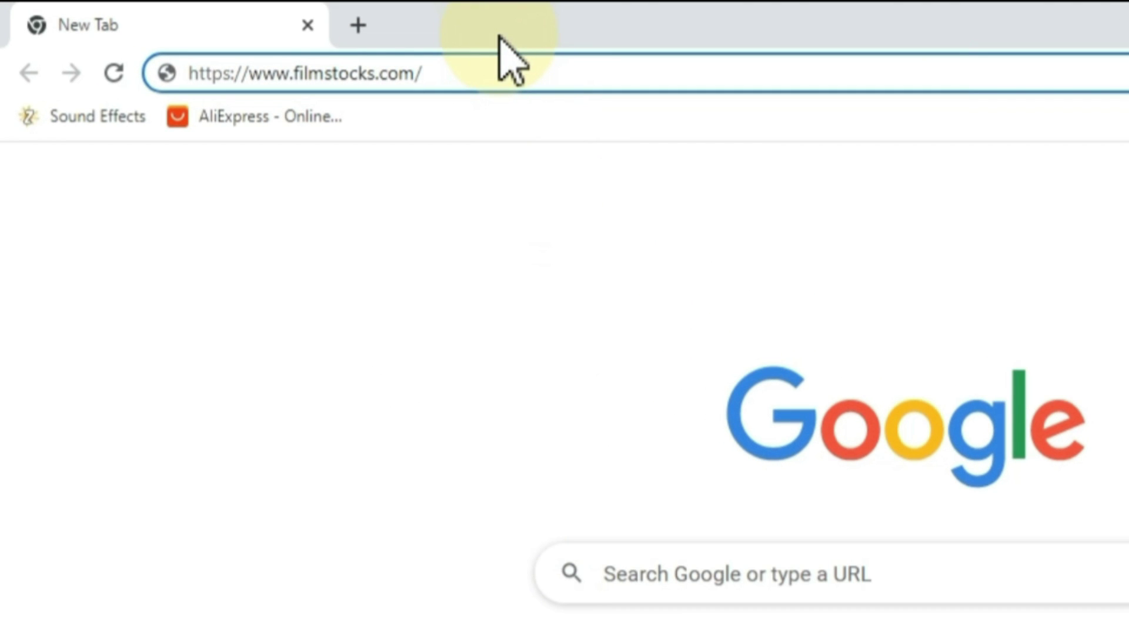
key(Return)
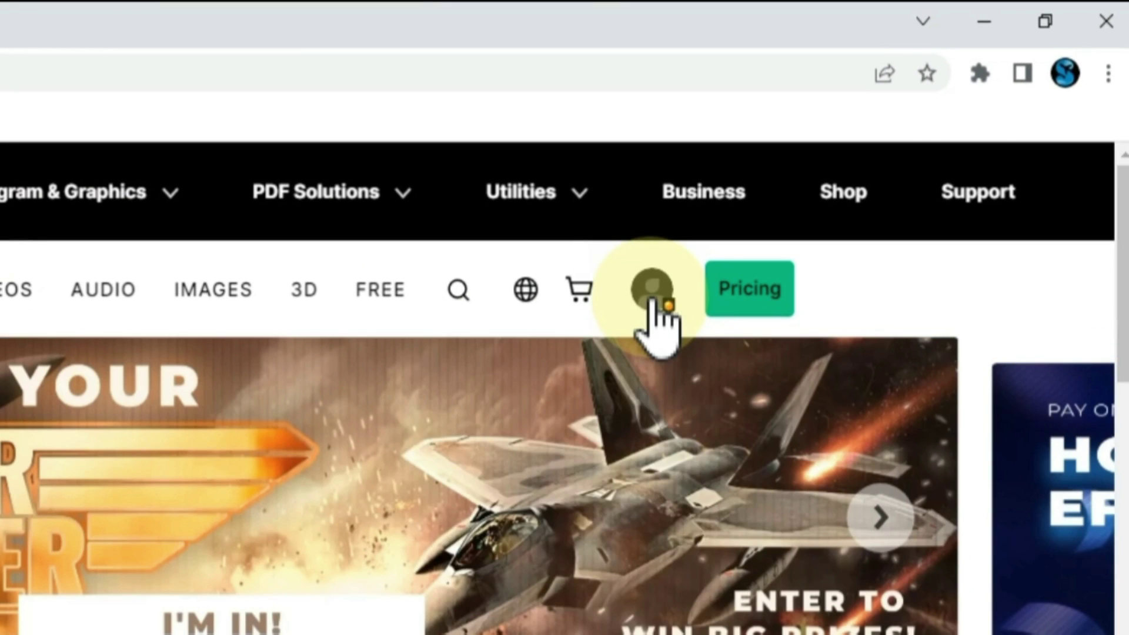
click(459, 290)
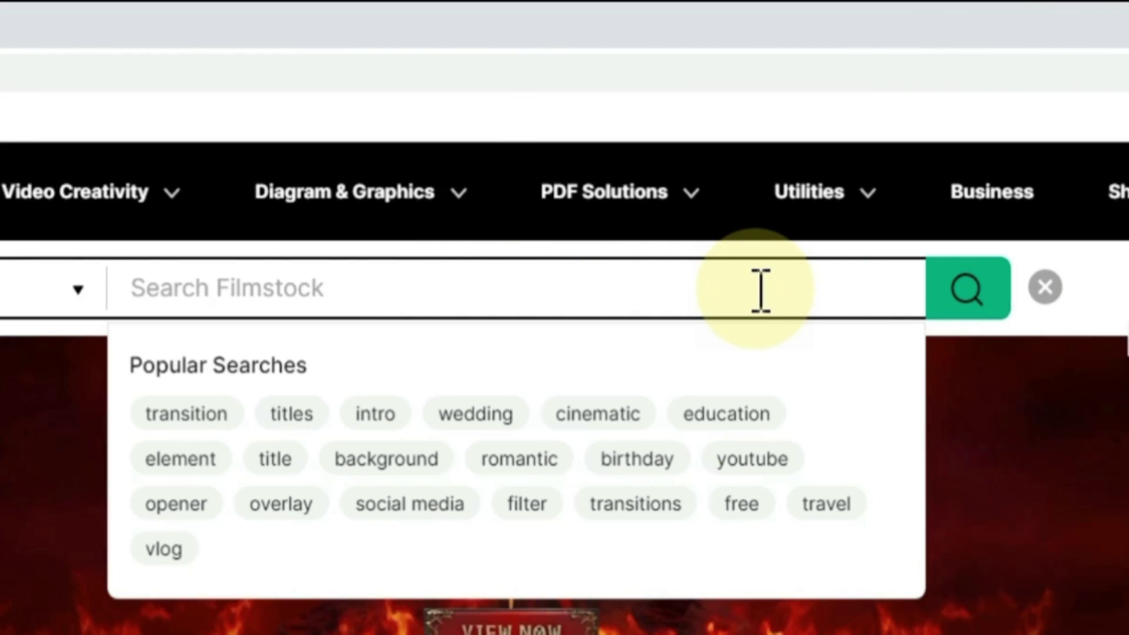
text(breaking news)
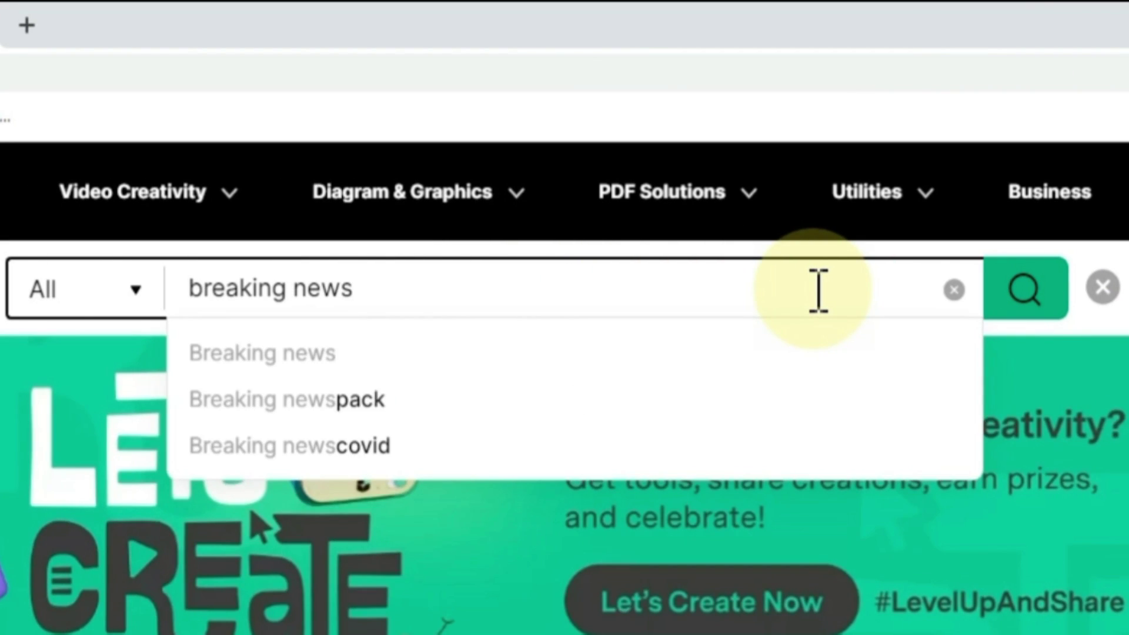
key(Return)
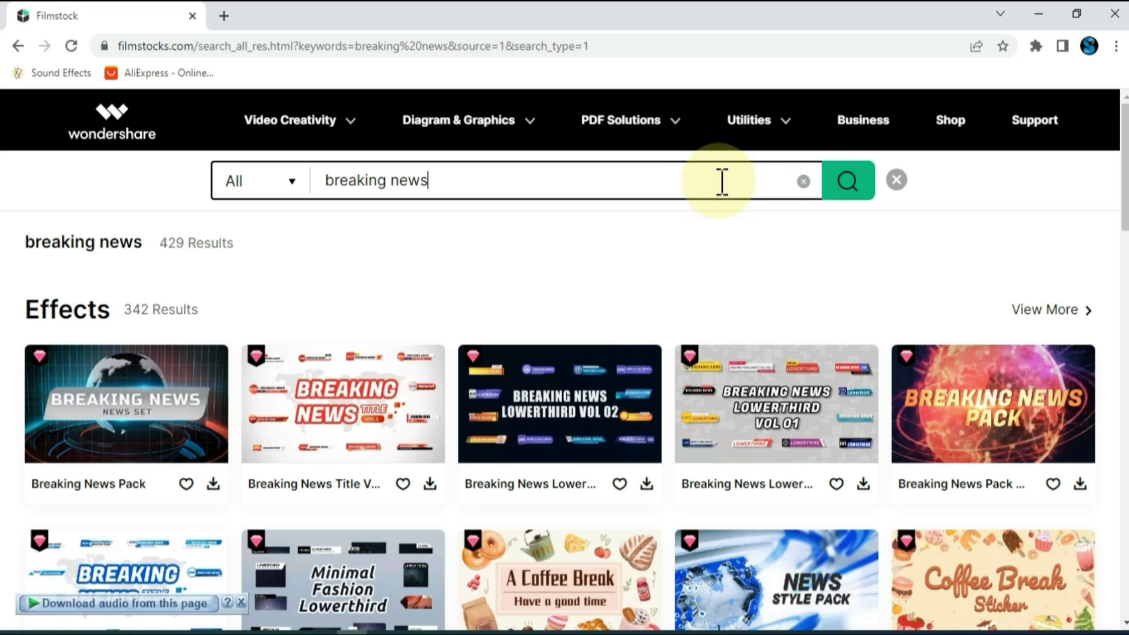
scroll(565, 359, down, 10)
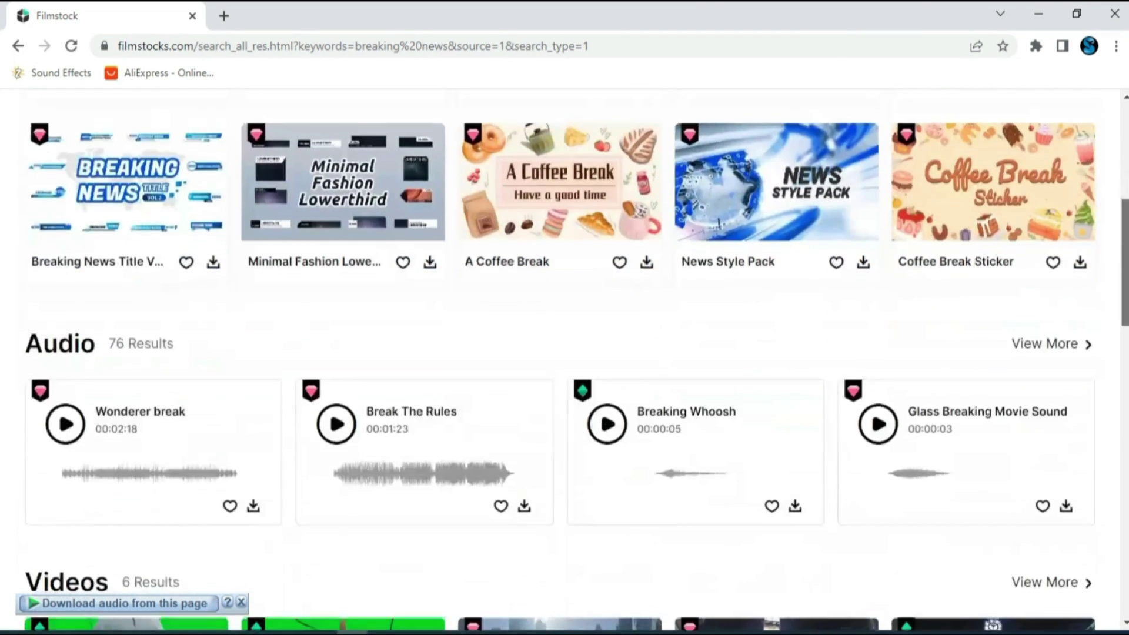
scroll(565, 359, up, 8)
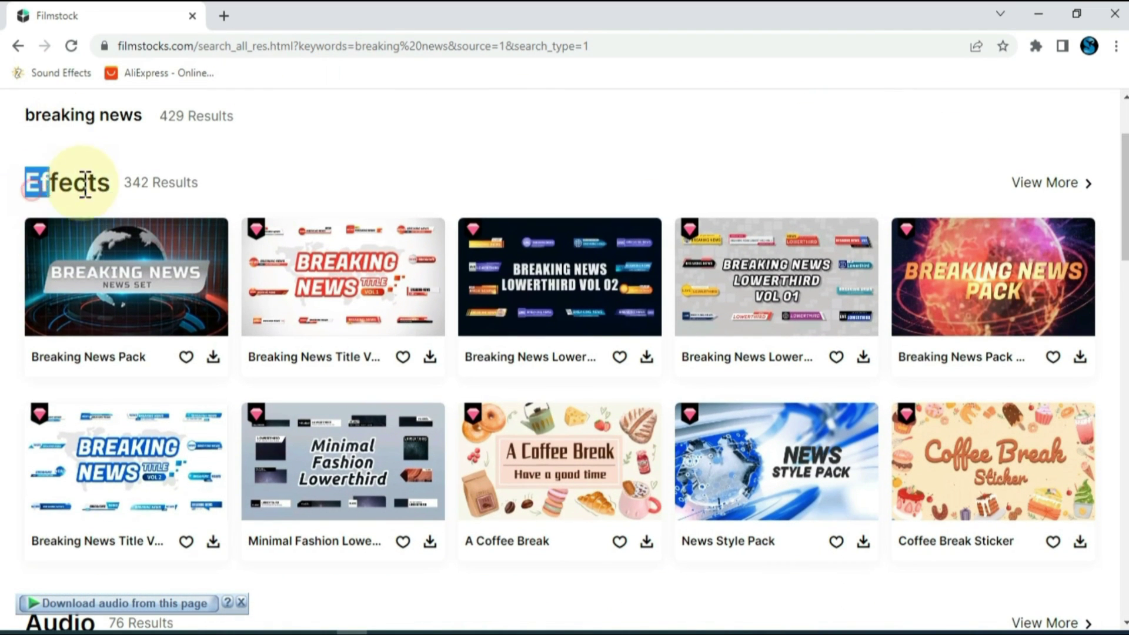
click(123, 178)
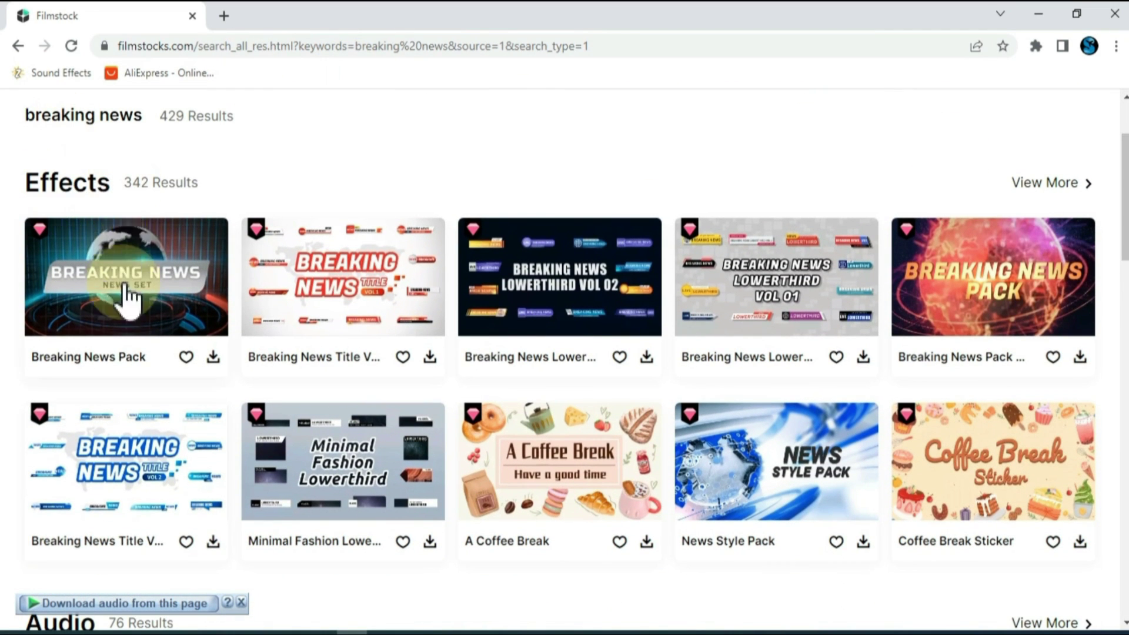
- Preview the Breaking News Pack, download it through FEffectsInstaller, and close Filmstock once Completed
click(101, 361)
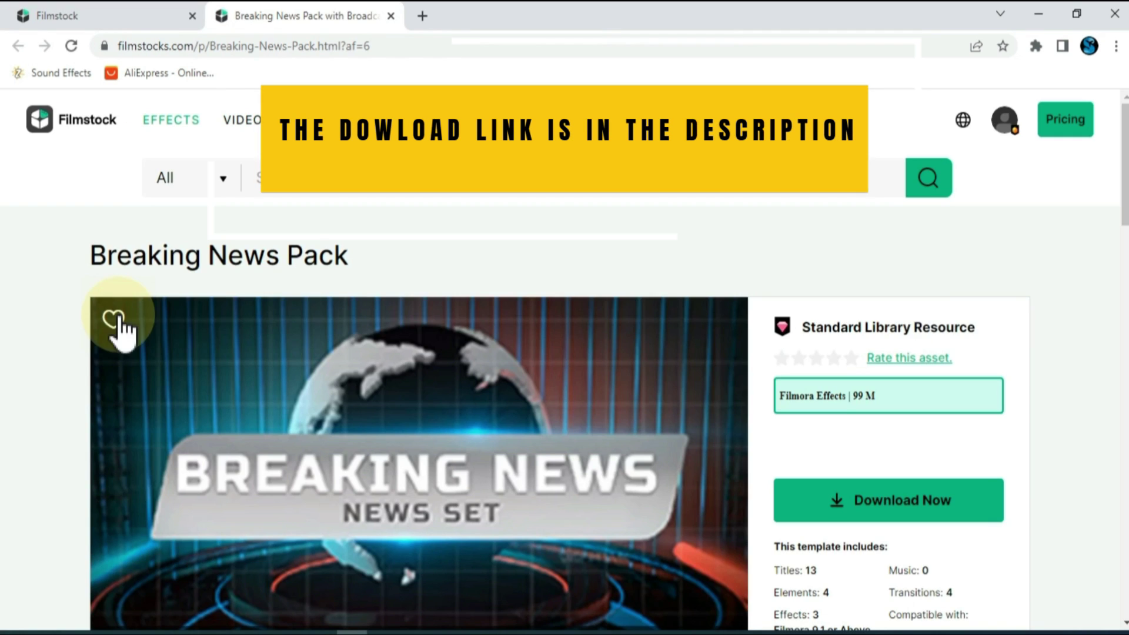
scroll(1023, 308, down, 2)
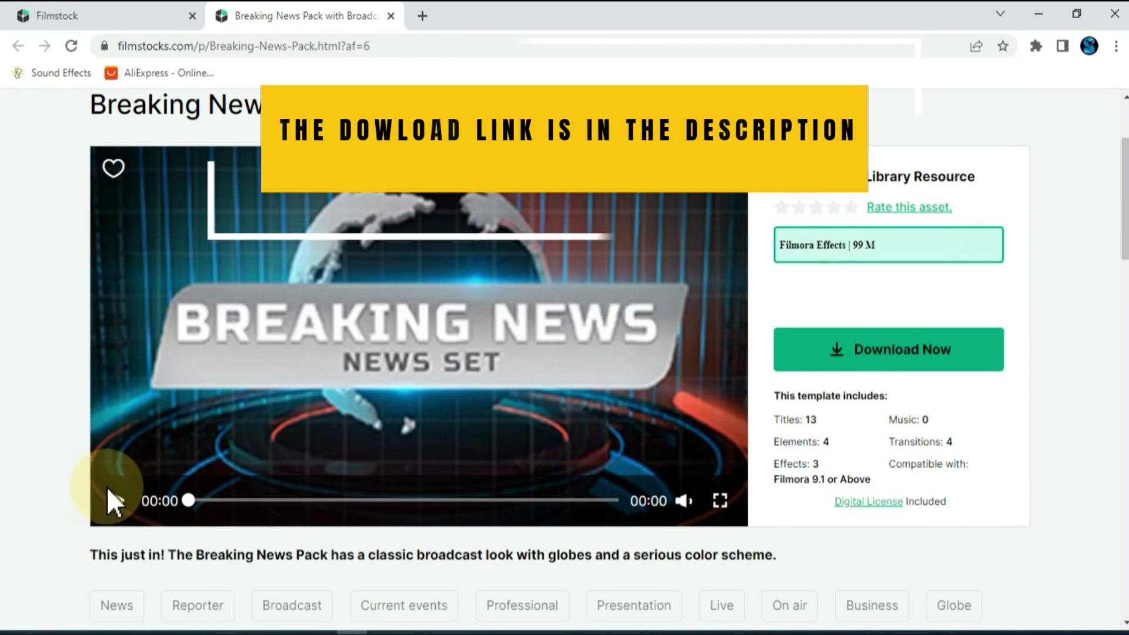
click(115, 501)
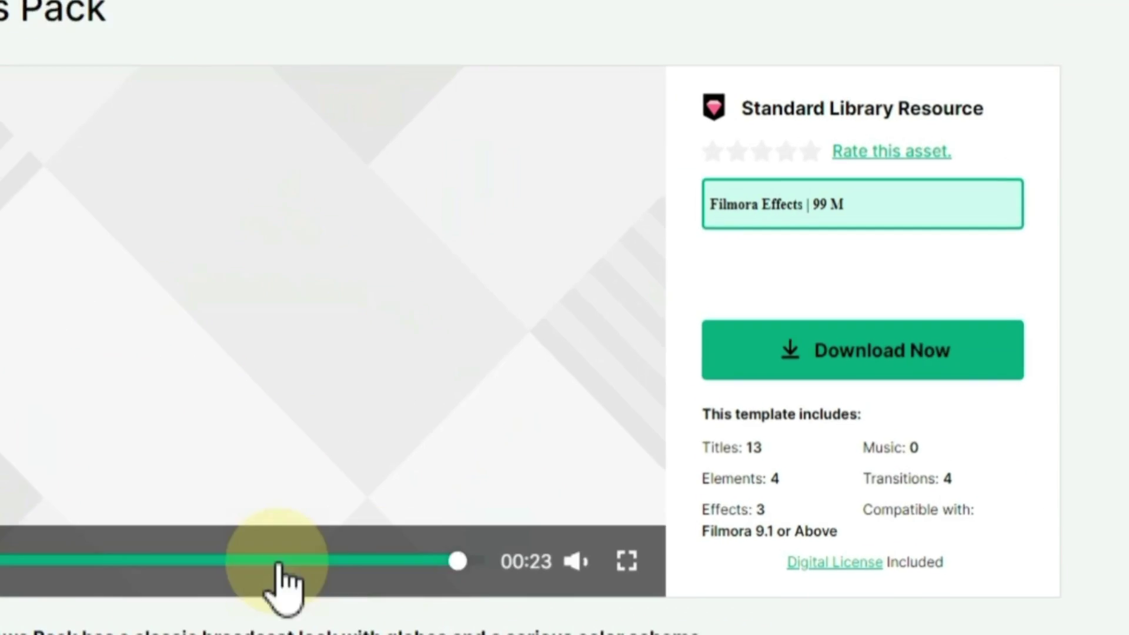
click(857, 351)
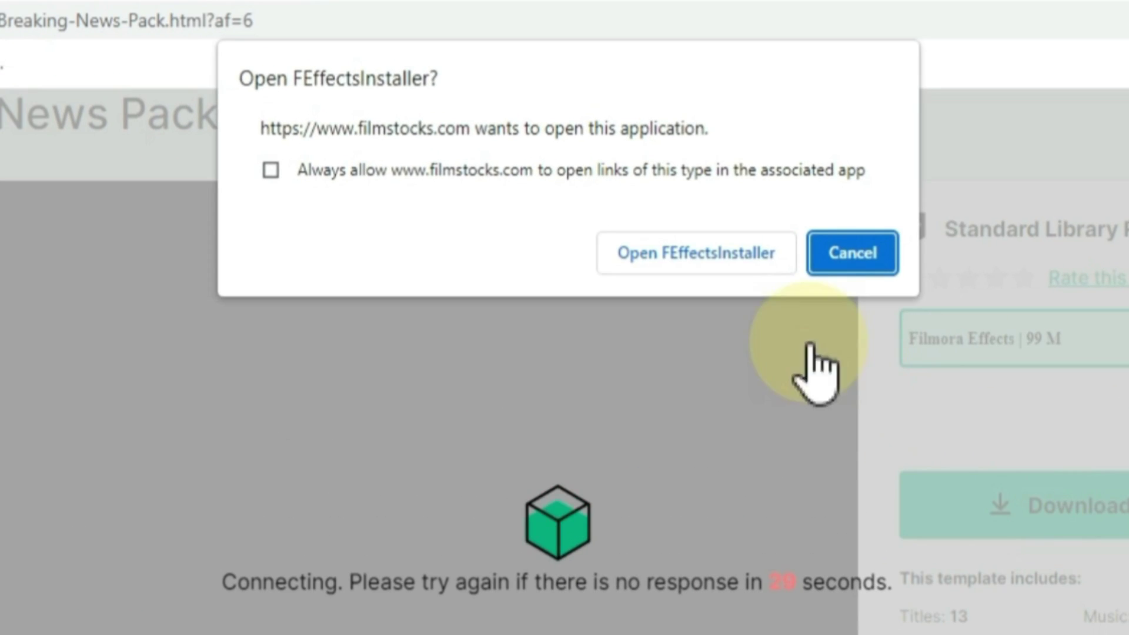
click(723, 264)
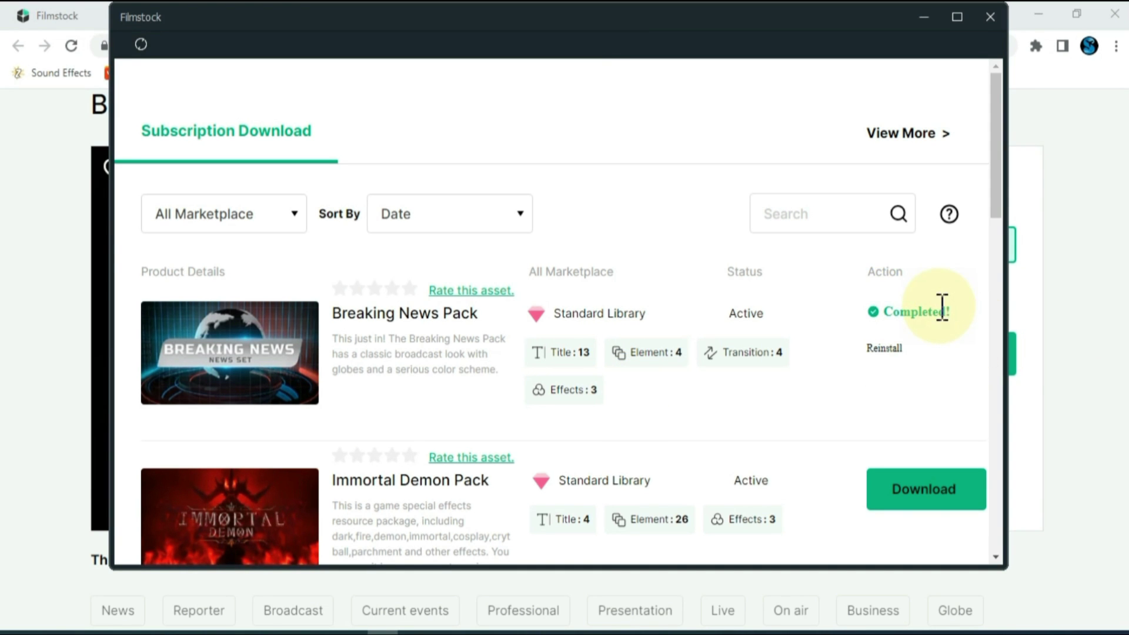
click(990, 16)
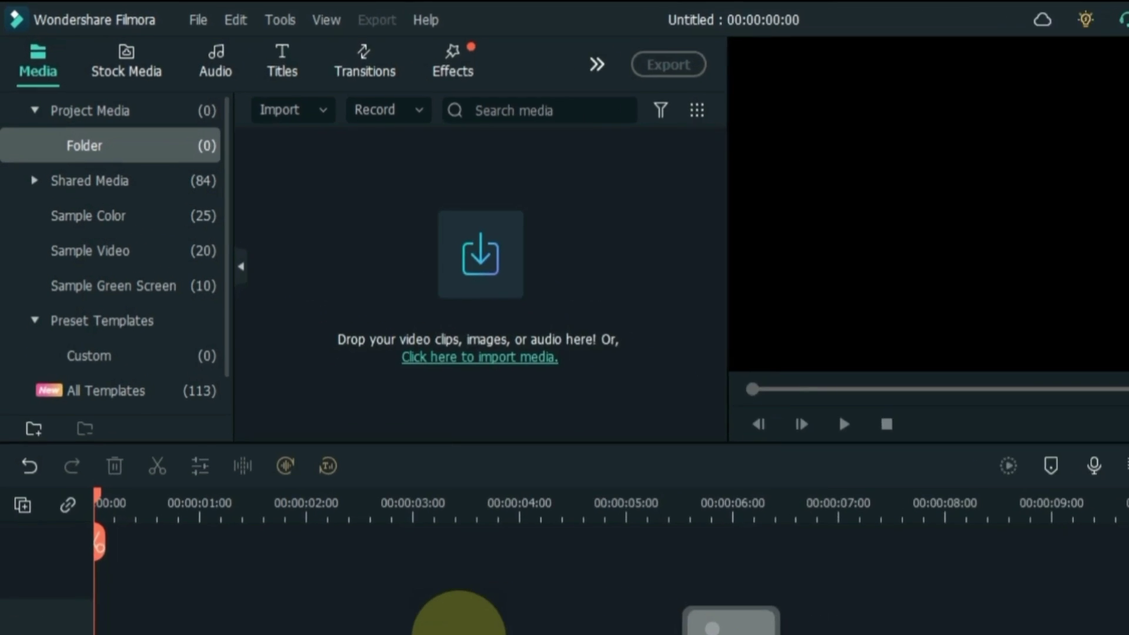
- Place Breaking News Opener 3 at the start of video track 1 and scrub through it
click(277, 70)
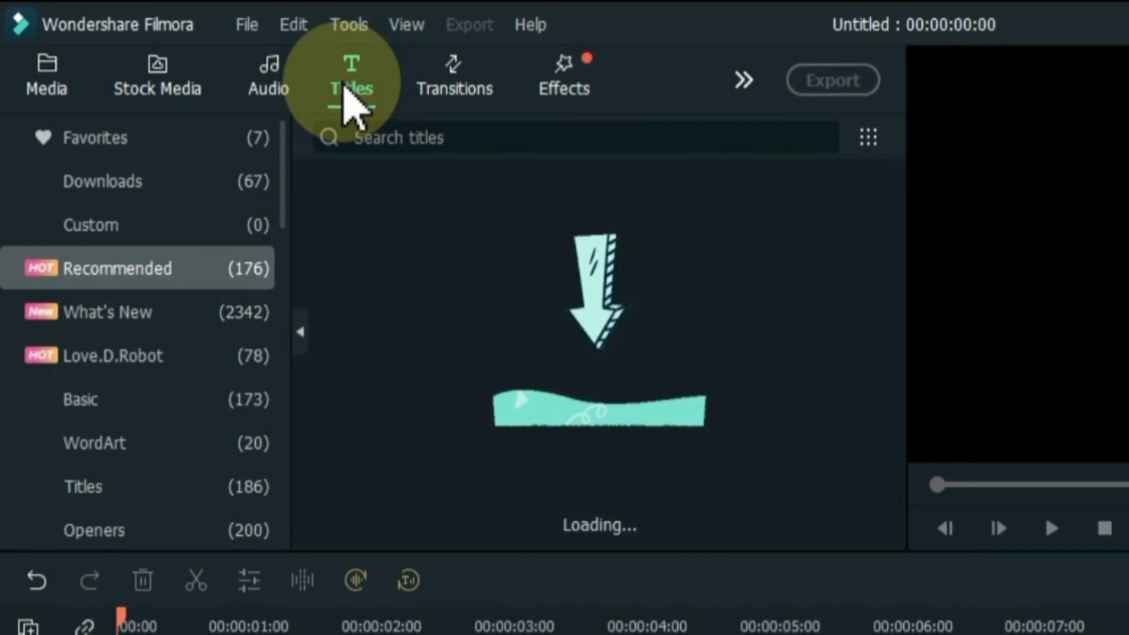
scroll(166, 471, down, 10)
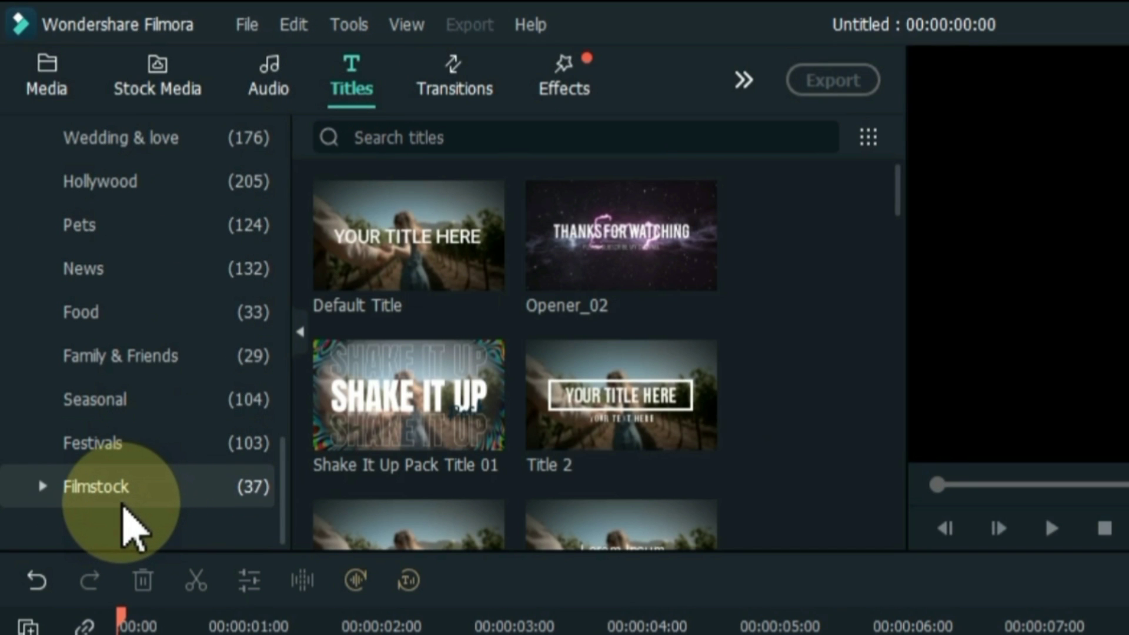
click(126, 497)
mouse_move(897, 190)
mouse_down()
mouse_move(905, 288)
mouse_move(897, 174)
mouse_up()
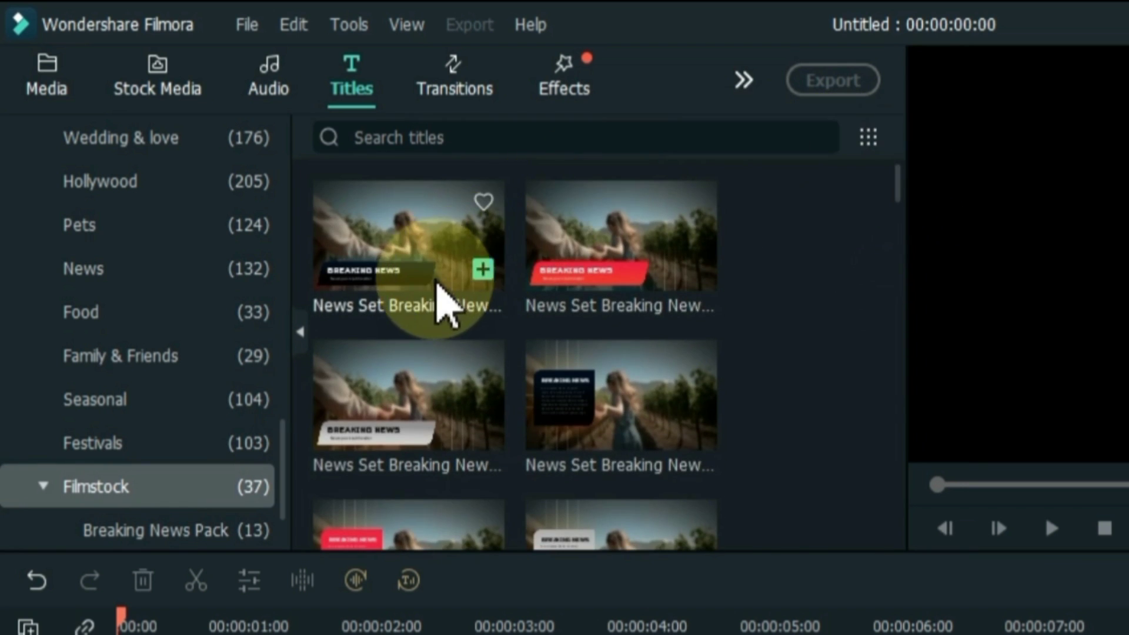
scroll(412, 321, down, 5)
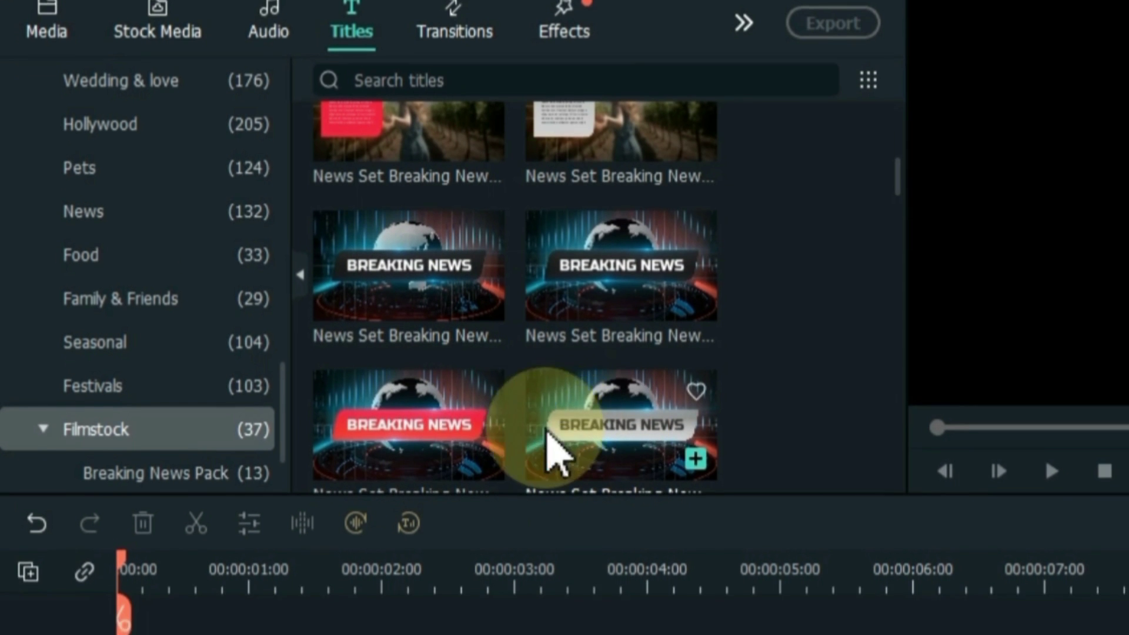
drag(388, 512, 115, 634)
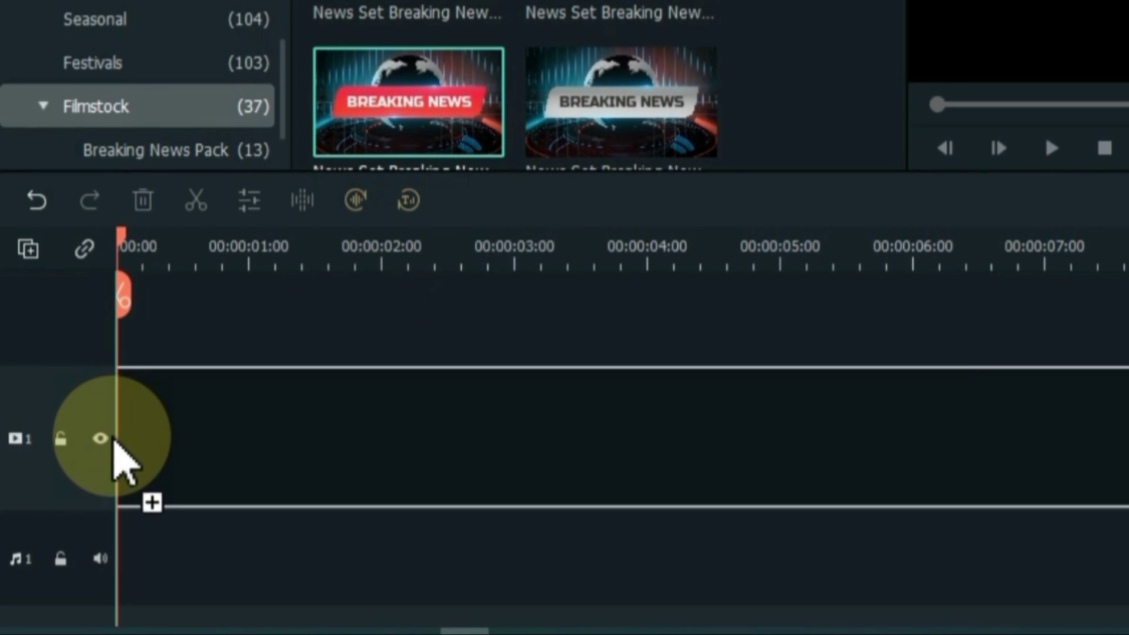
drag(114, 442, 114, 444)
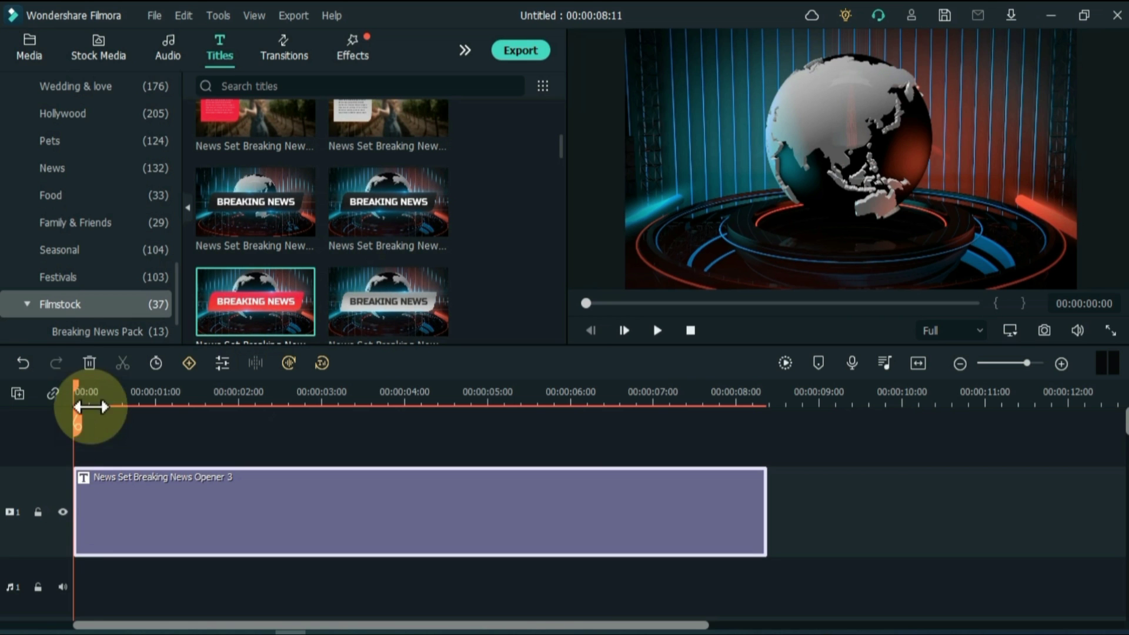
drag(90, 406, 730, 388)
drag(446, 384, 94, 391)
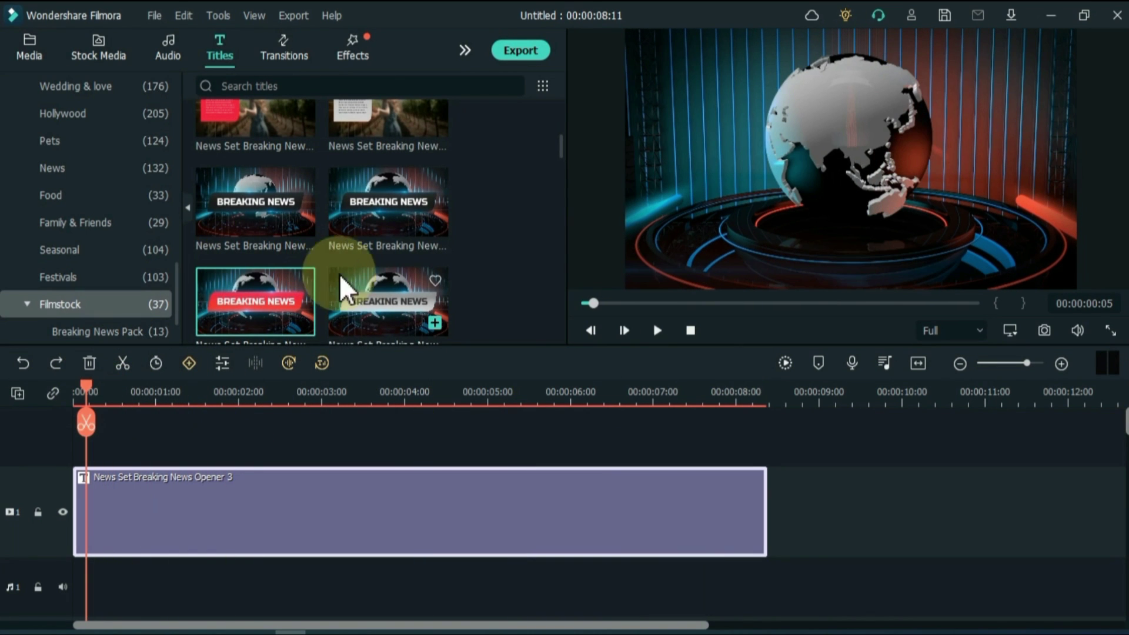
- Add Breaking News Opener 2 right after Opener 3 and jump to 12 seconds in it
click(368, 228)
drag(368, 228, 771, 519)
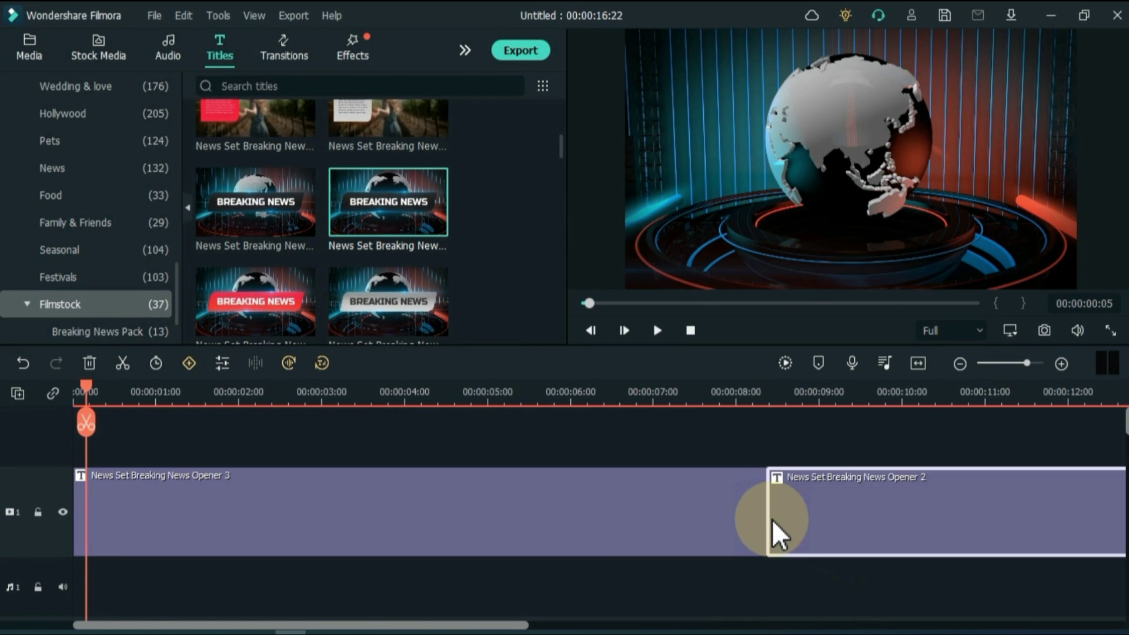
click(917, 362)
drag(842, 383, 796, 391)
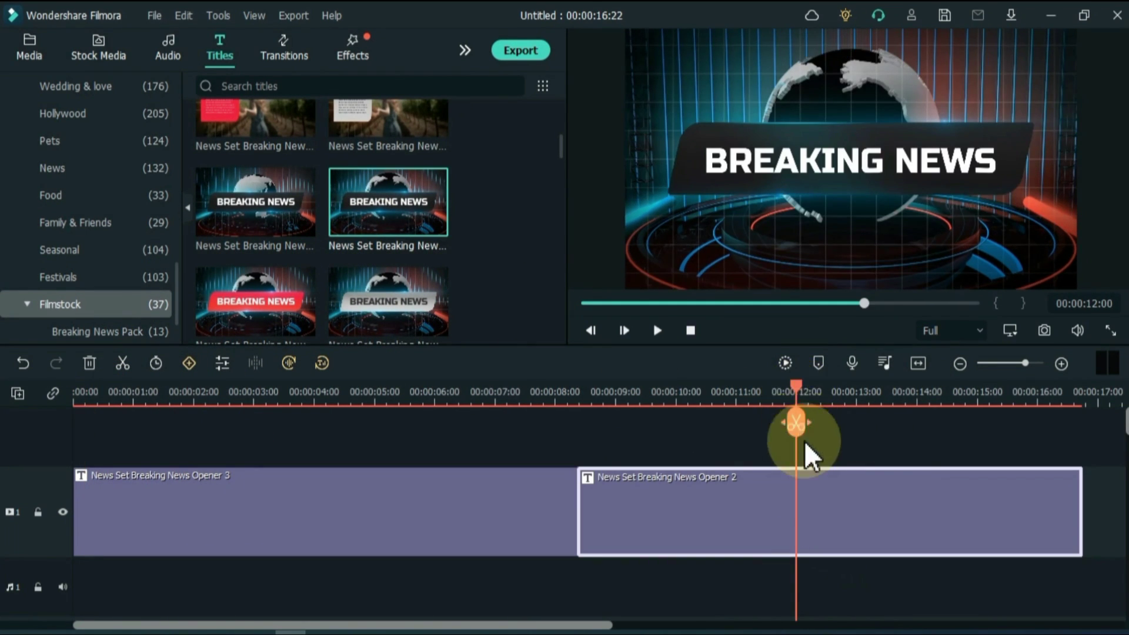
- Retitle Opener 2's headline to 'FILMSTOCK NEWS' and rewind the playhead to 0
click(807, 510)
double_click(806, 510)
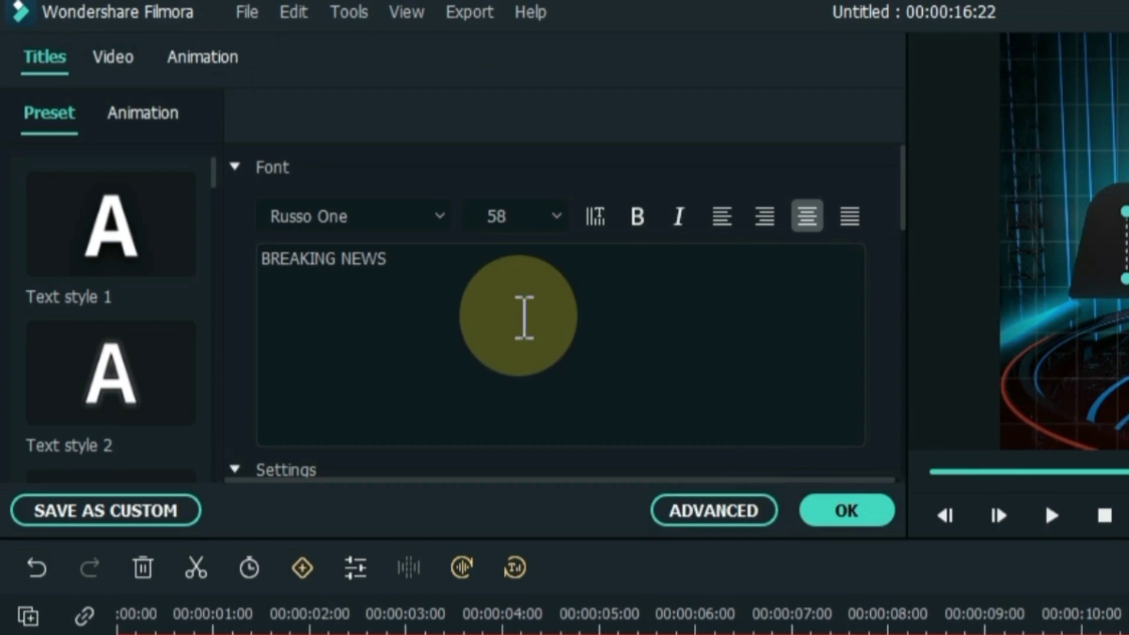
click(299, 189)
text(FILMSTOCK NEWS)
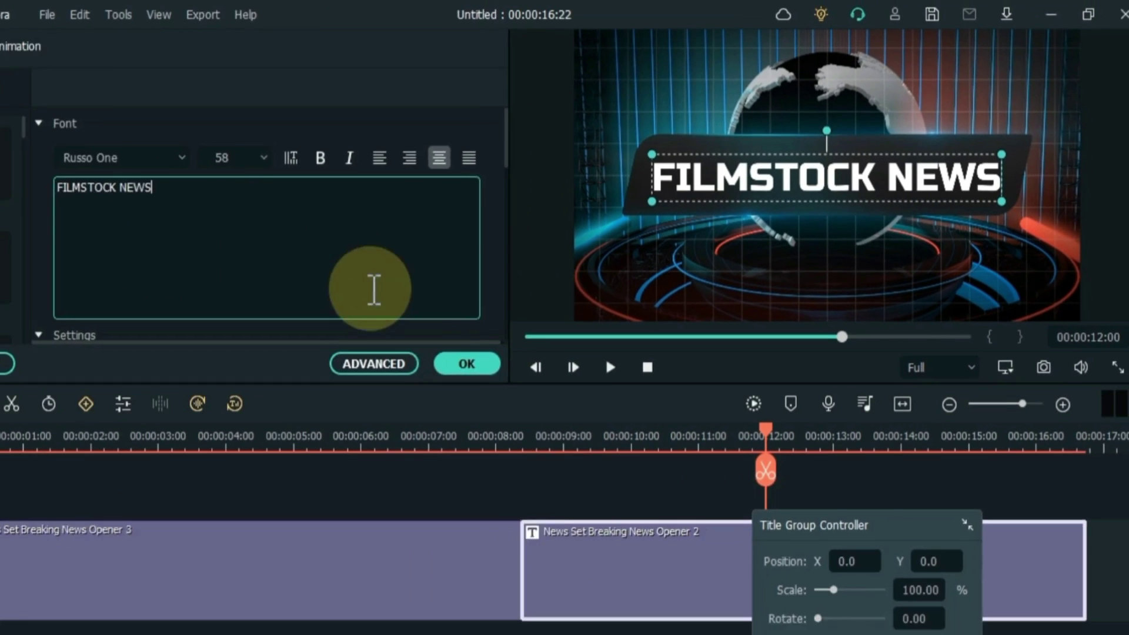
click(217, 510)
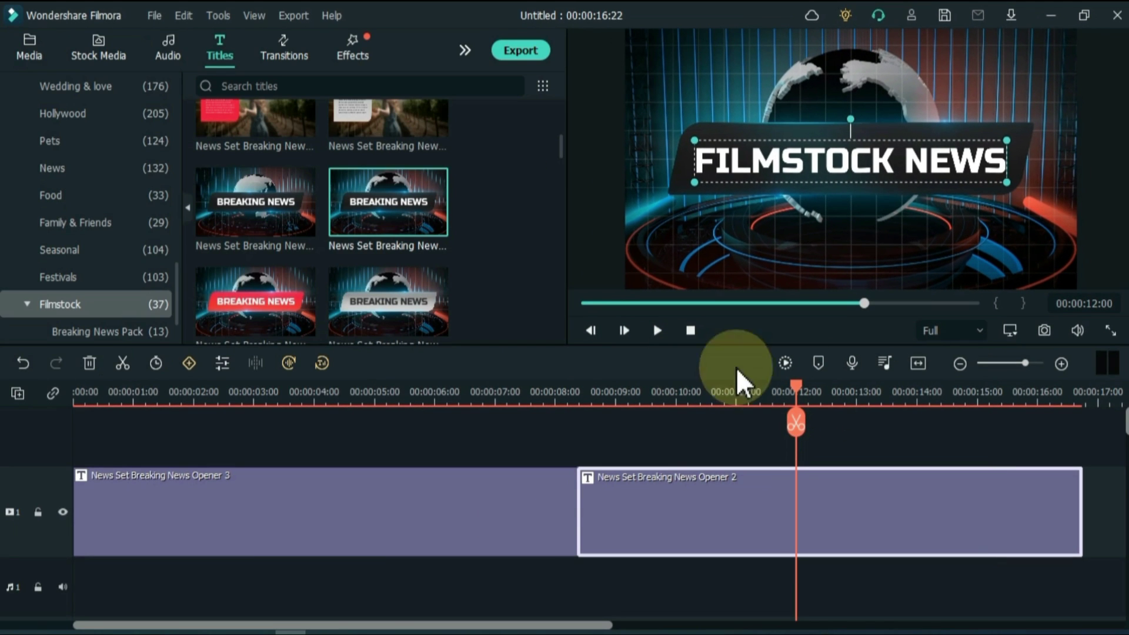
drag(797, 388, 90, 442)
- Split Opener 3 at about 5:17 and delete the leftover piece
click(380, 441)
click(658, 331)
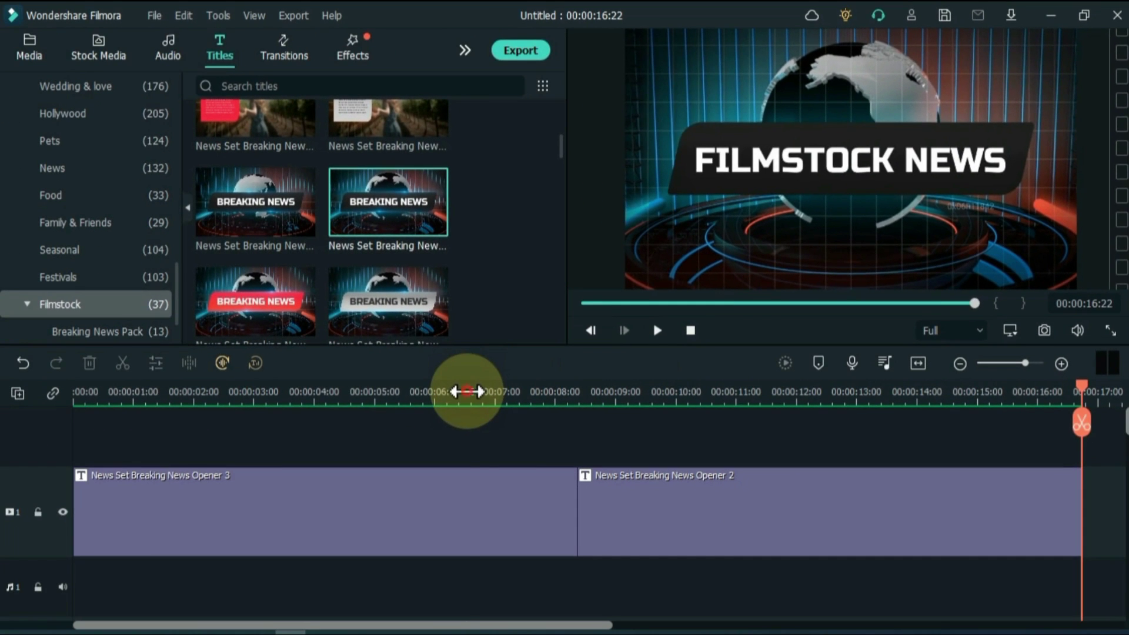
click(467, 390)
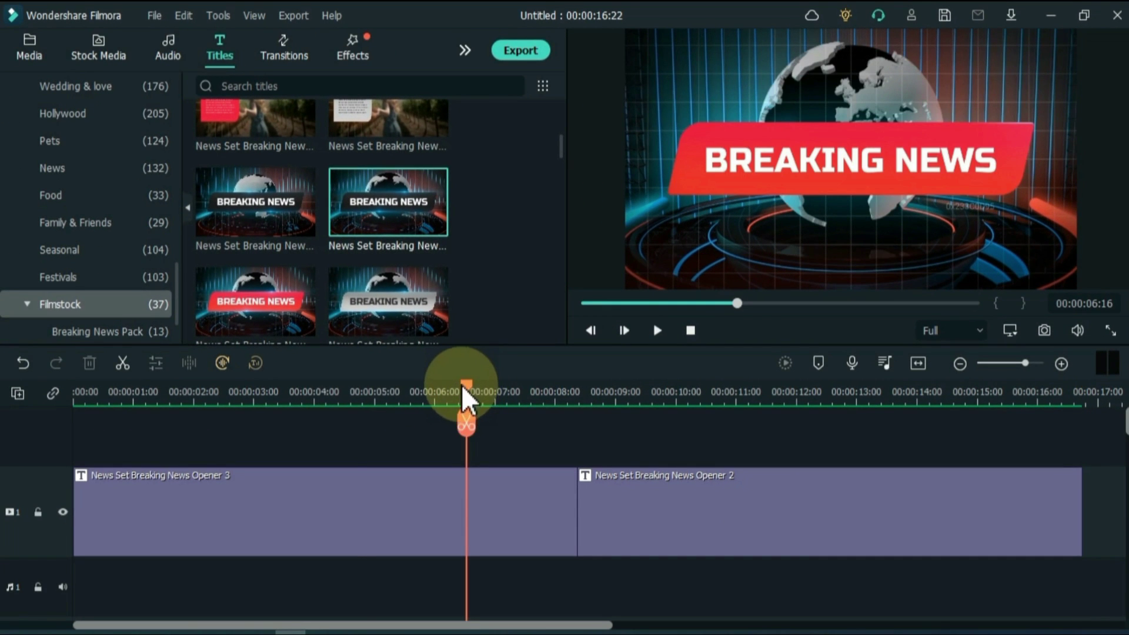
drag(352, 402, 417, 423)
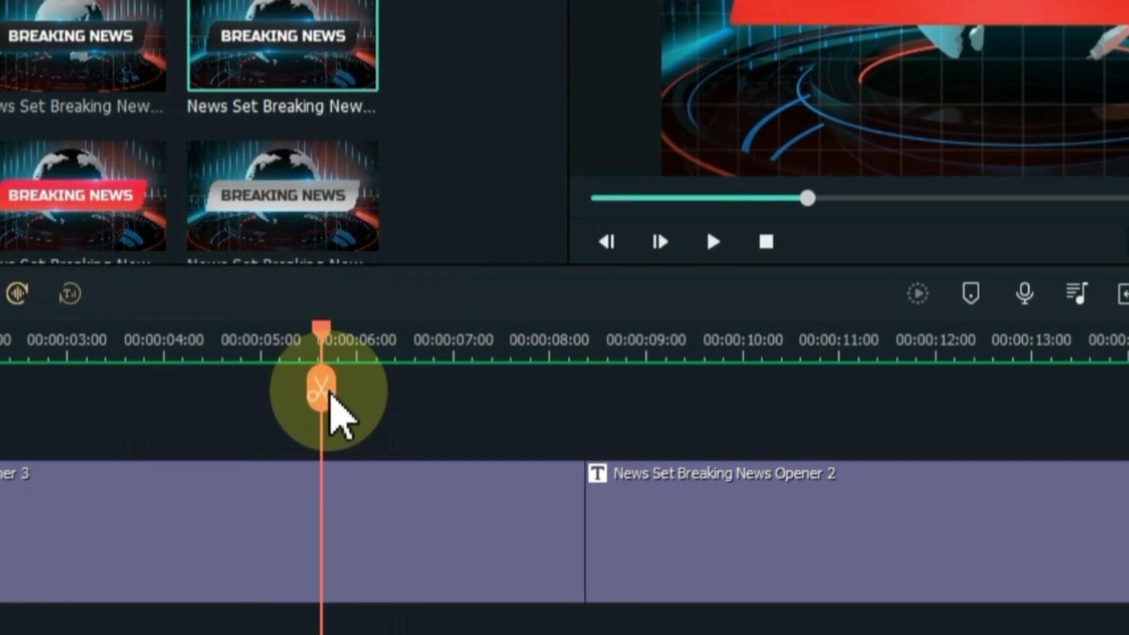
click(418, 493)
click(327, 390)
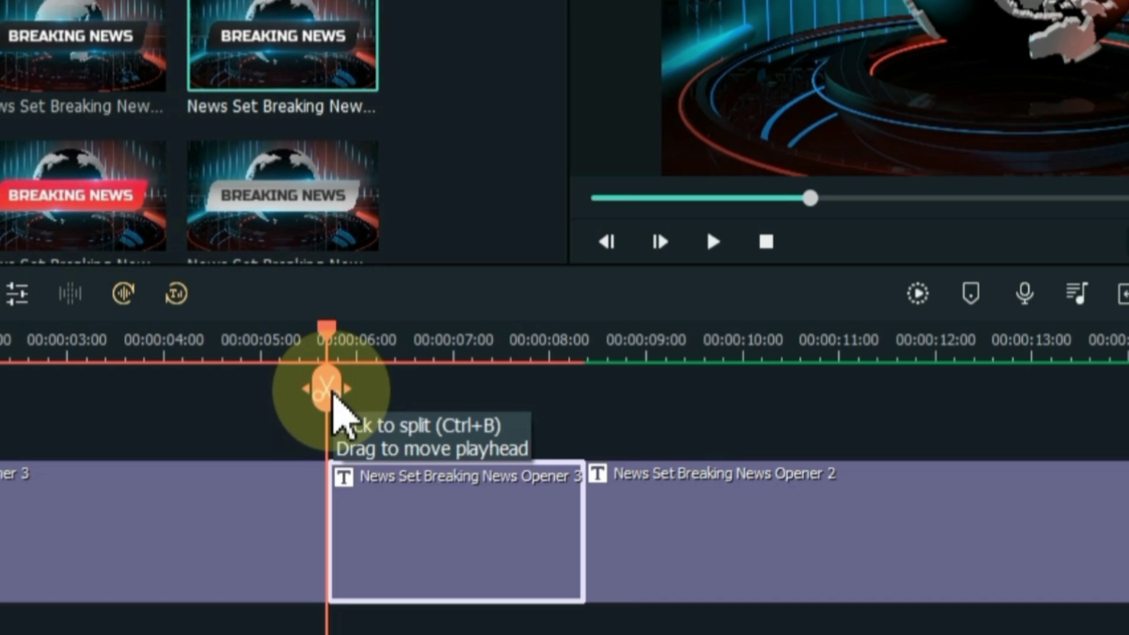
right_click(391, 505)
click(464, 222)
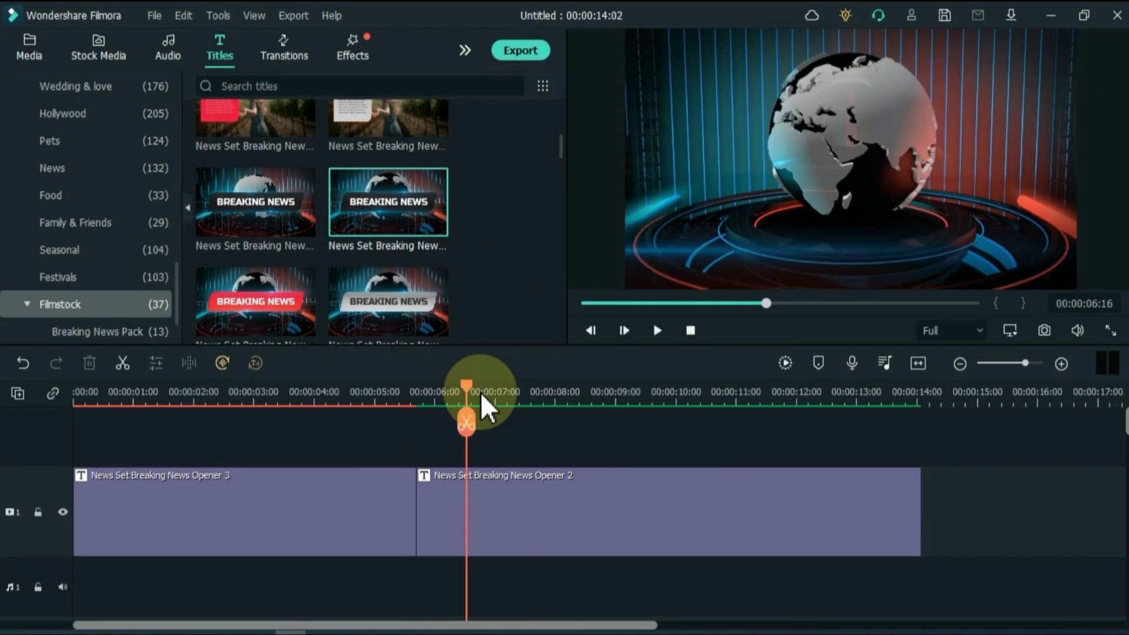
- Split Opener 2 at 11:23 and delete its tail
drag(480, 393, 674, 403)
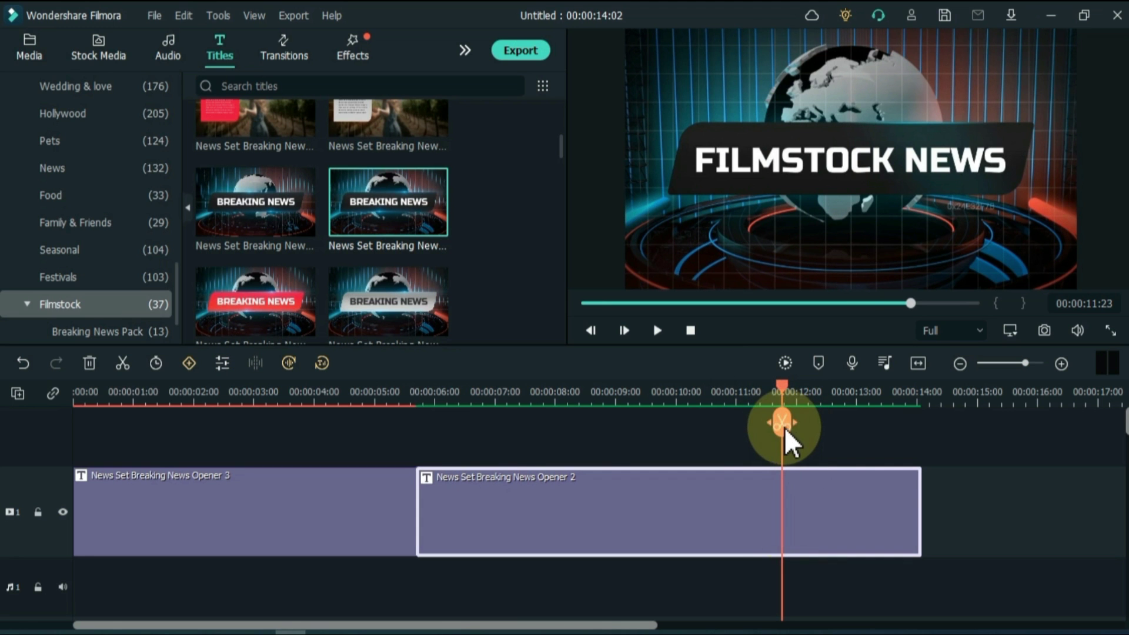
click(781, 423)
key(Delete)
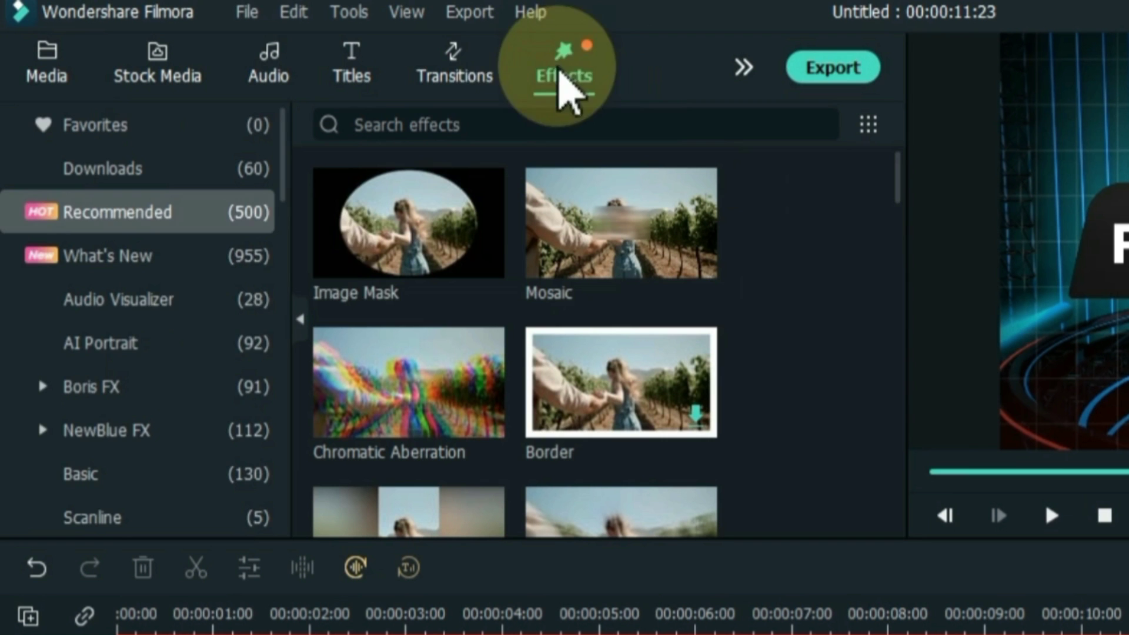
- Preview the Filmstock Breaking News effects, place Overlay 3 after Opener 2, and play it
scroll(126, 403, down, 5)
click(126, 475)
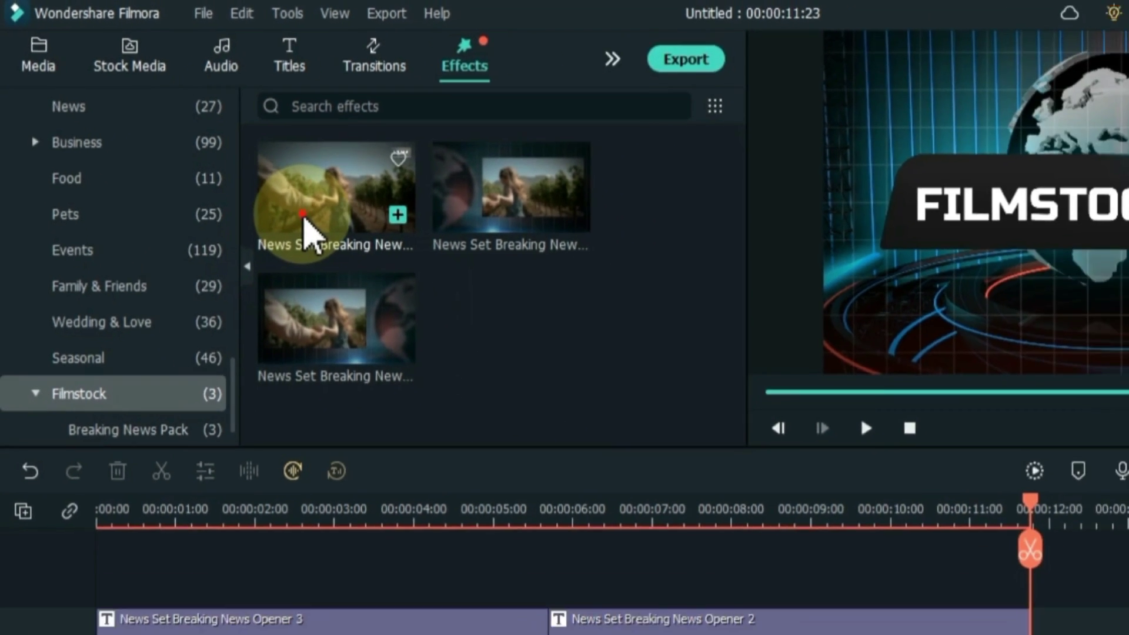
click(365, 257)
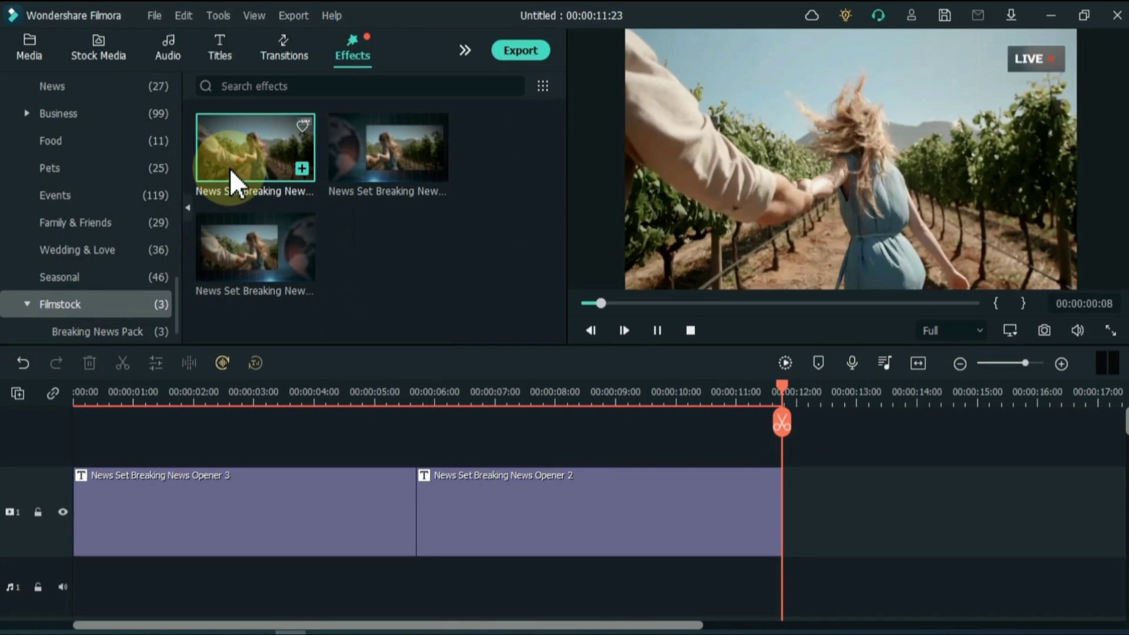
click(347, 157)
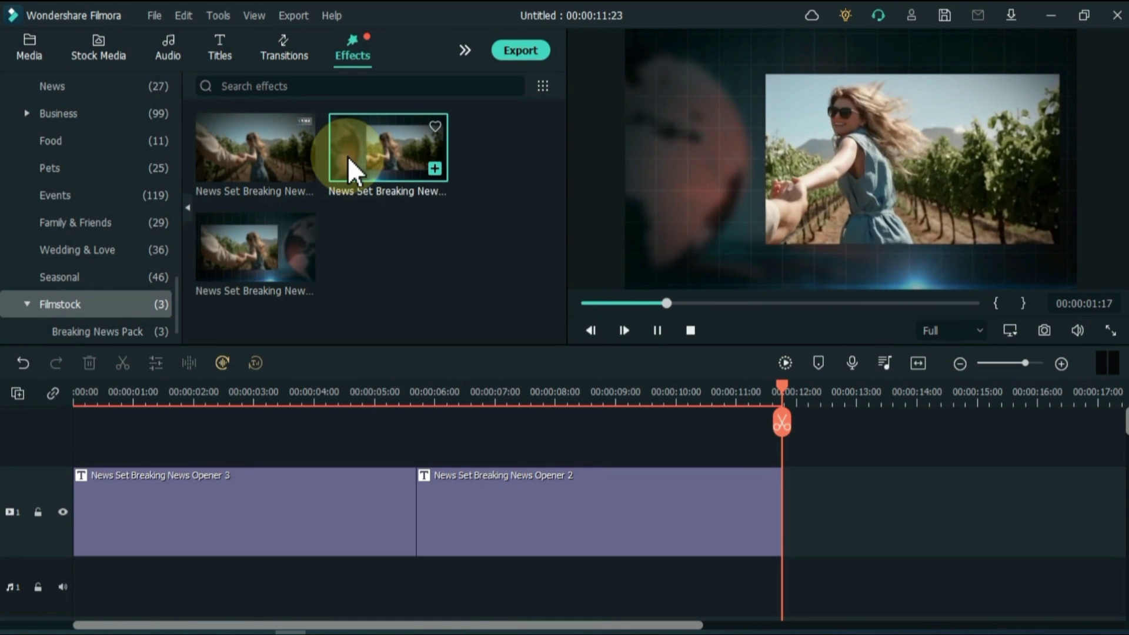
click(242, 249)
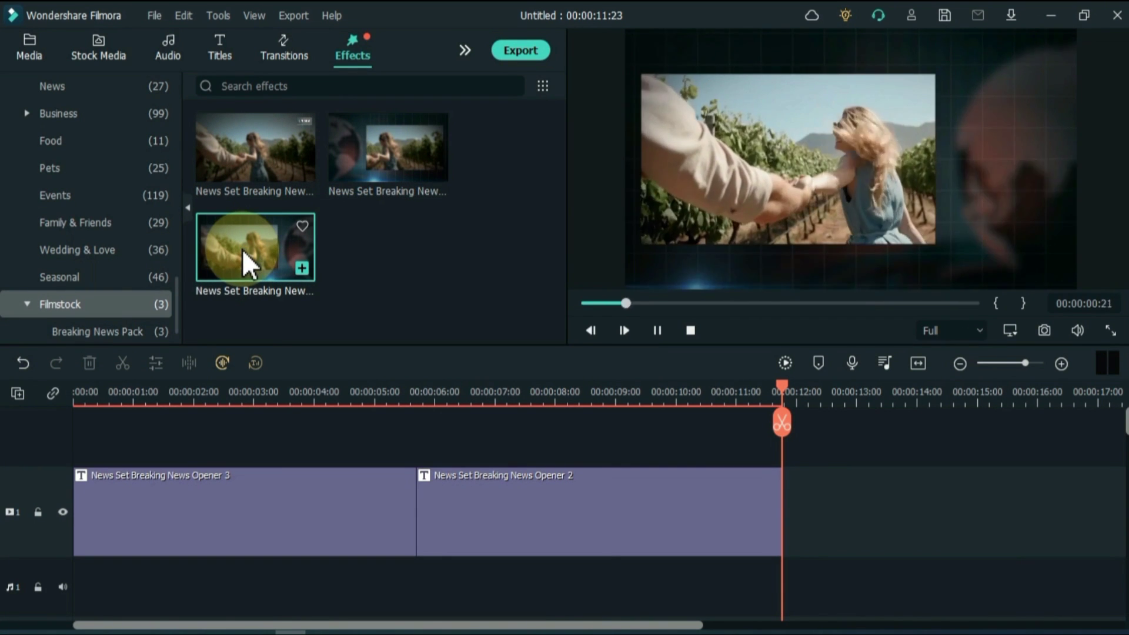
drag(241, 249, 787, 506)
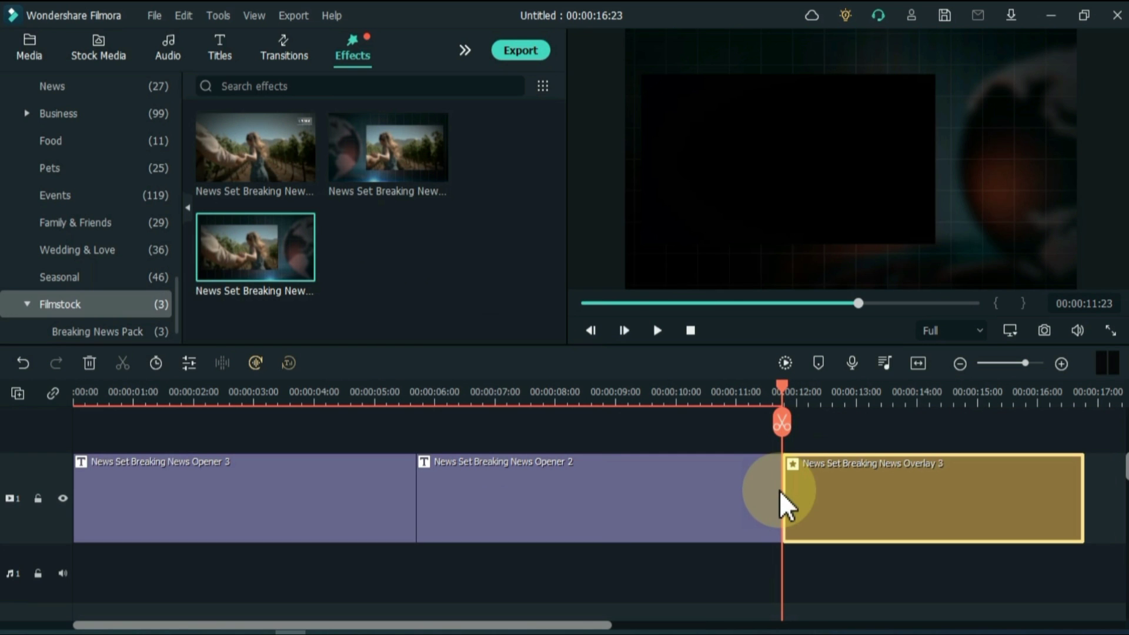
click(656, 330)
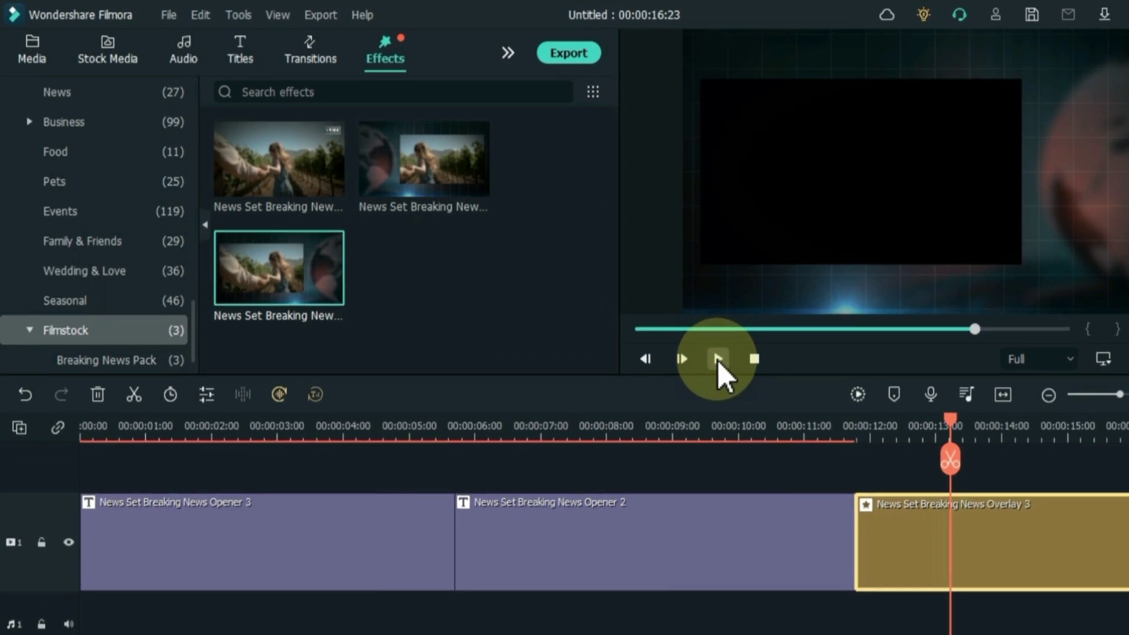
click(26, 52)
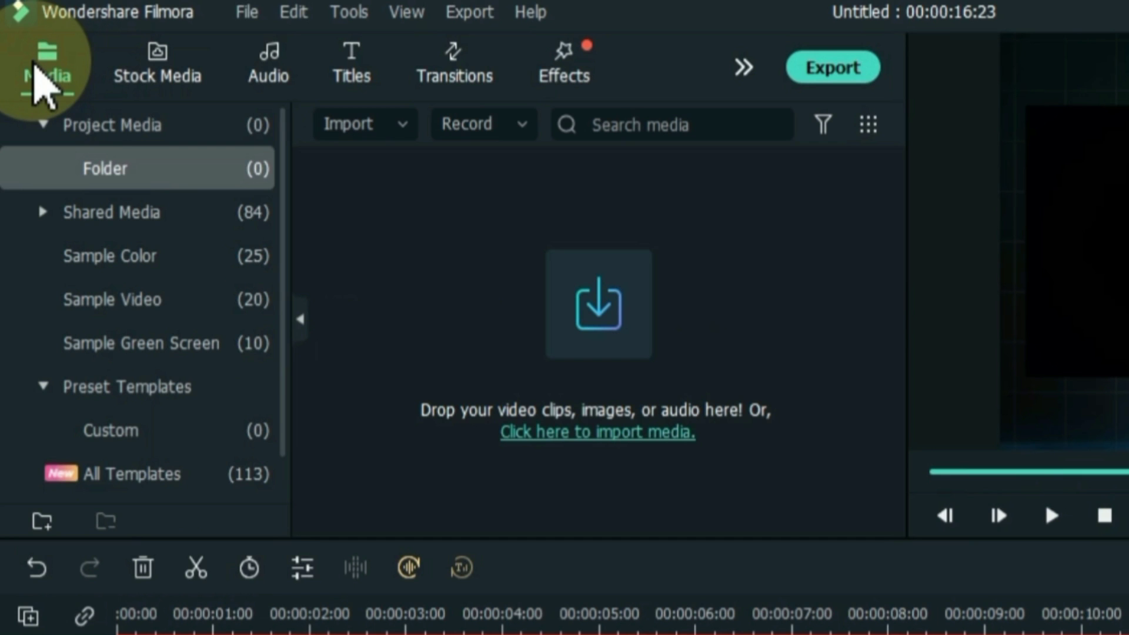
- Import both reporter MP4s, lift Overlay 3 to track 2, and put Journalist green screen on track 1
click(617, 432)
drag(281, 316, 511, 237)
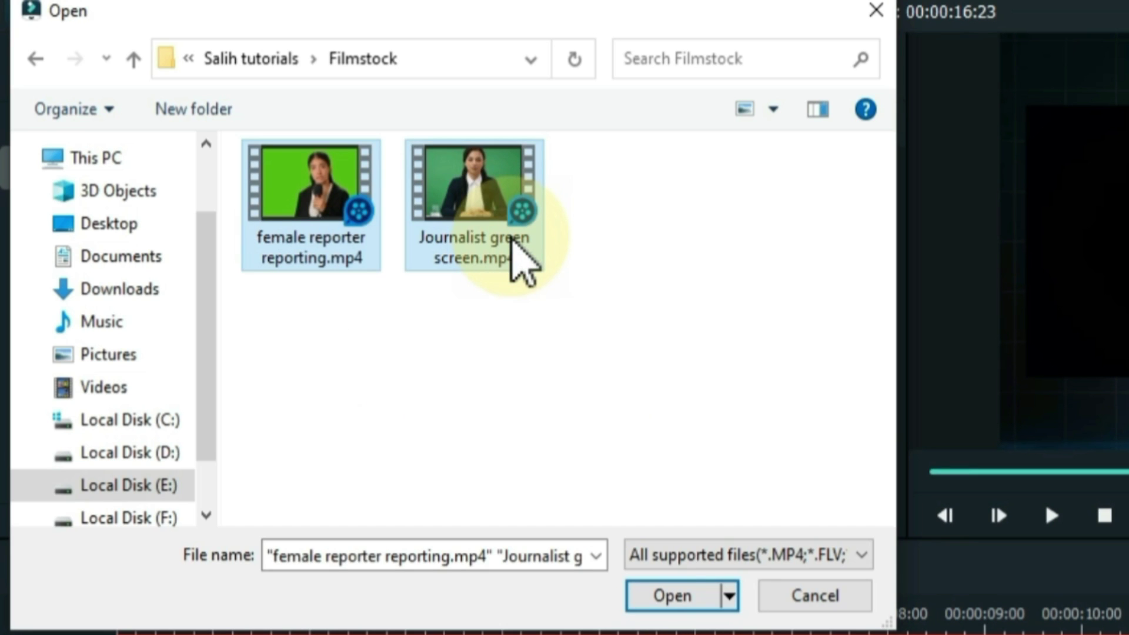
click(674, 595)
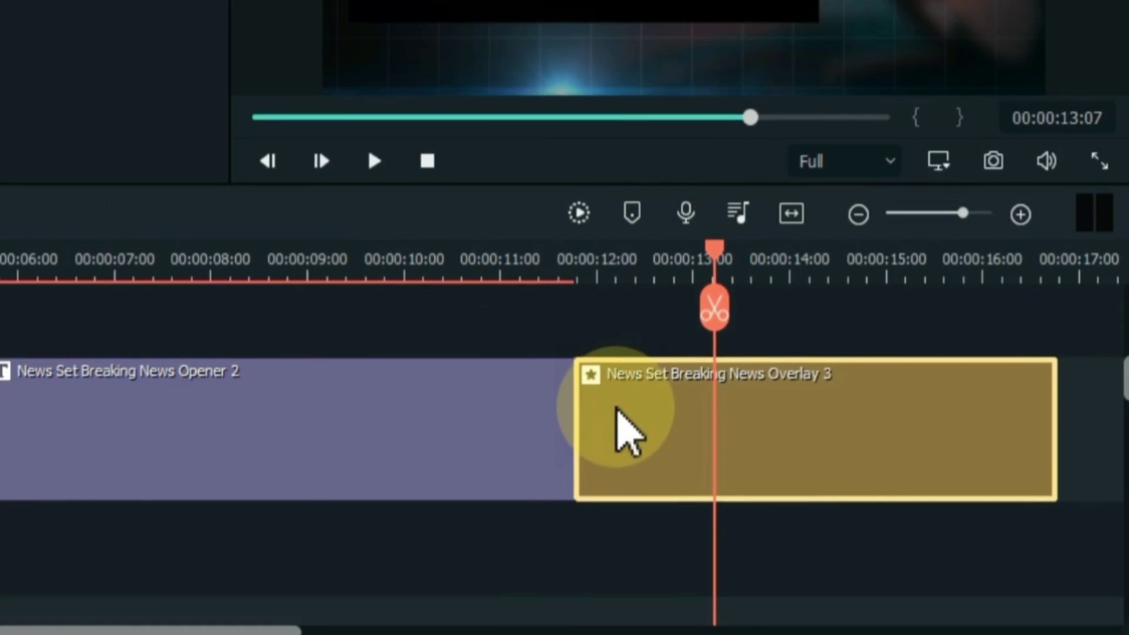
drag(621, 415, 618, 353)
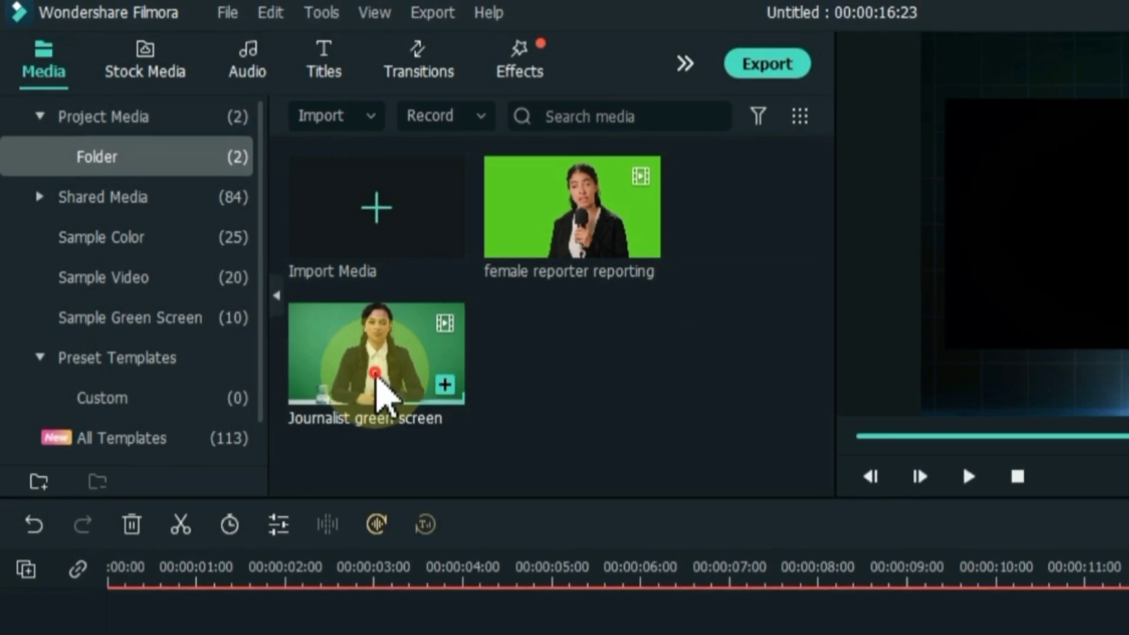
drag(412, 423, 794, 566)
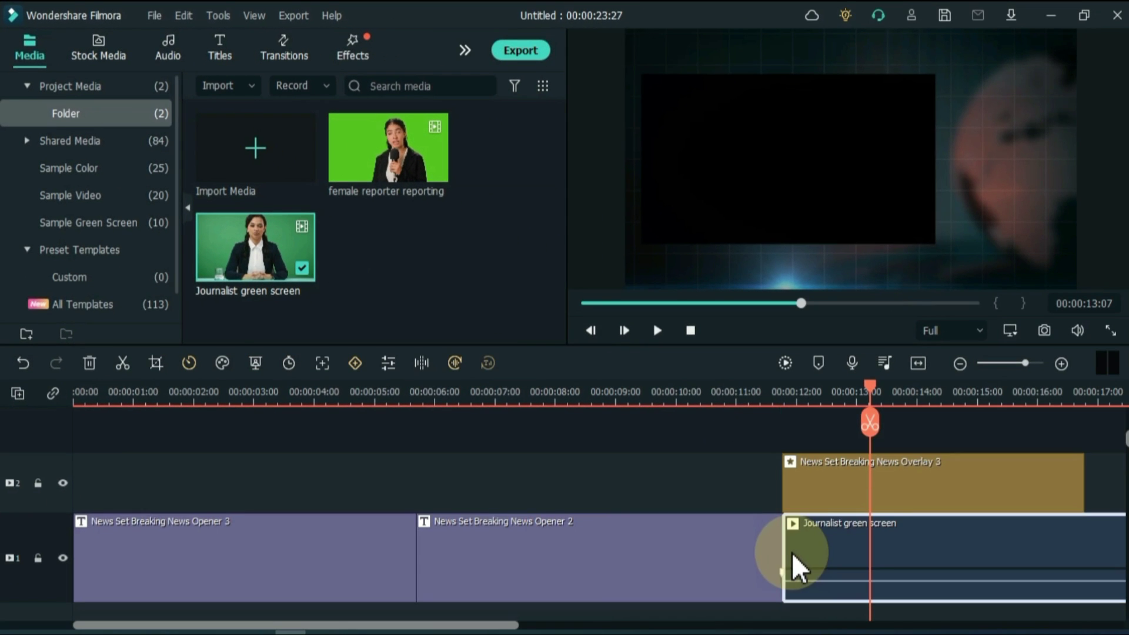
- Resize the Journalist clip into the overlay's screen and trim it to end at 16:23
drag(504, 624, 704, 628)
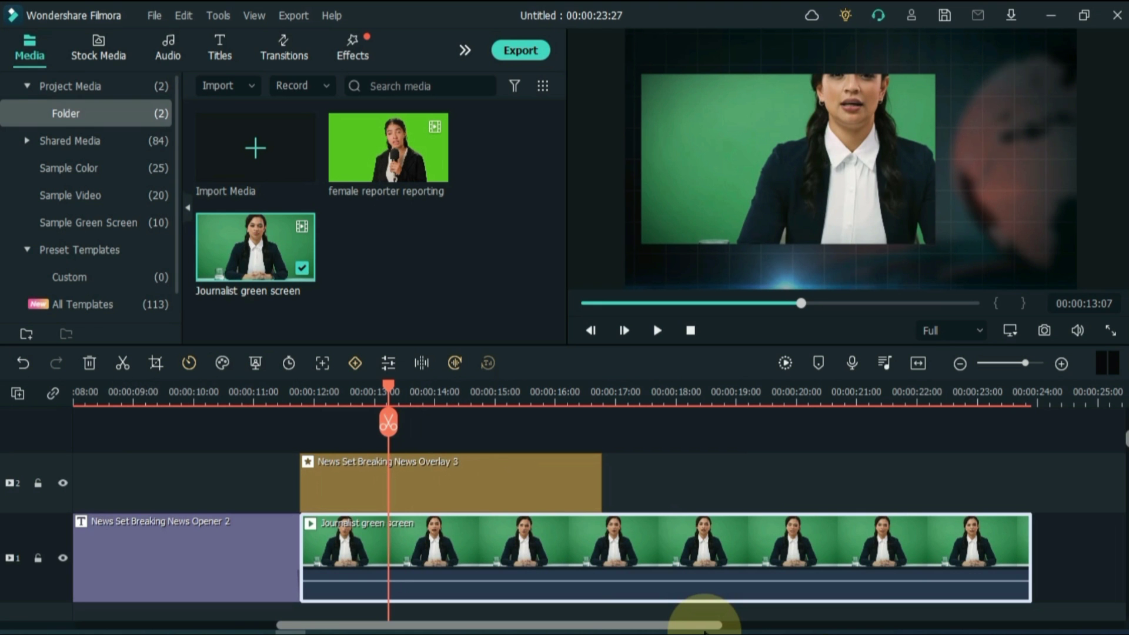
double_click(580, 528)
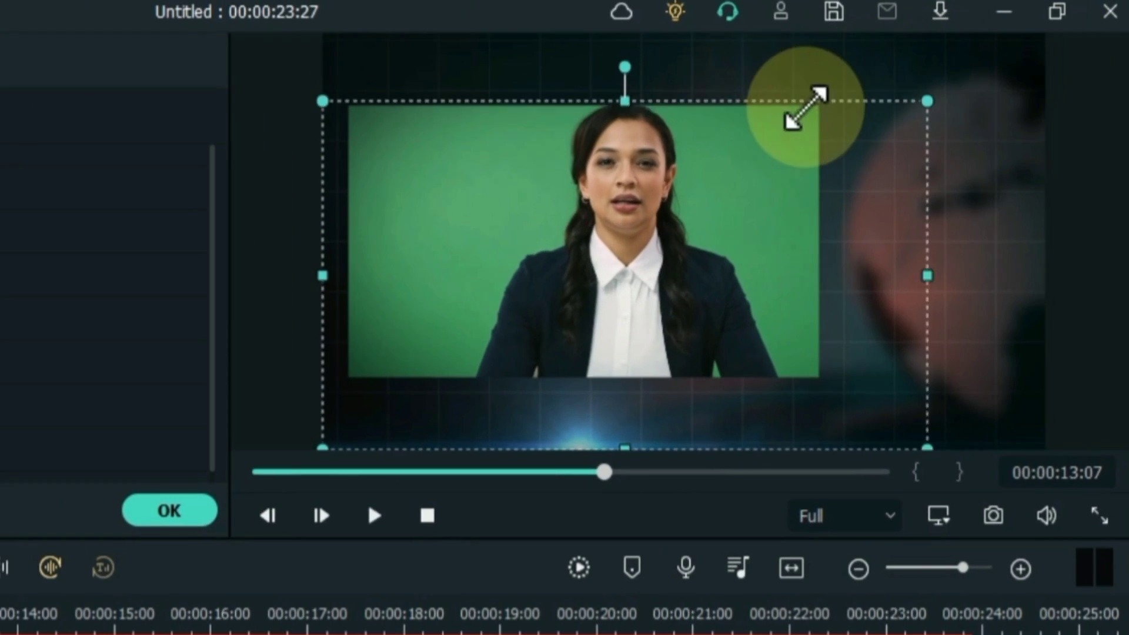
drag(915, 450, 824, 343)
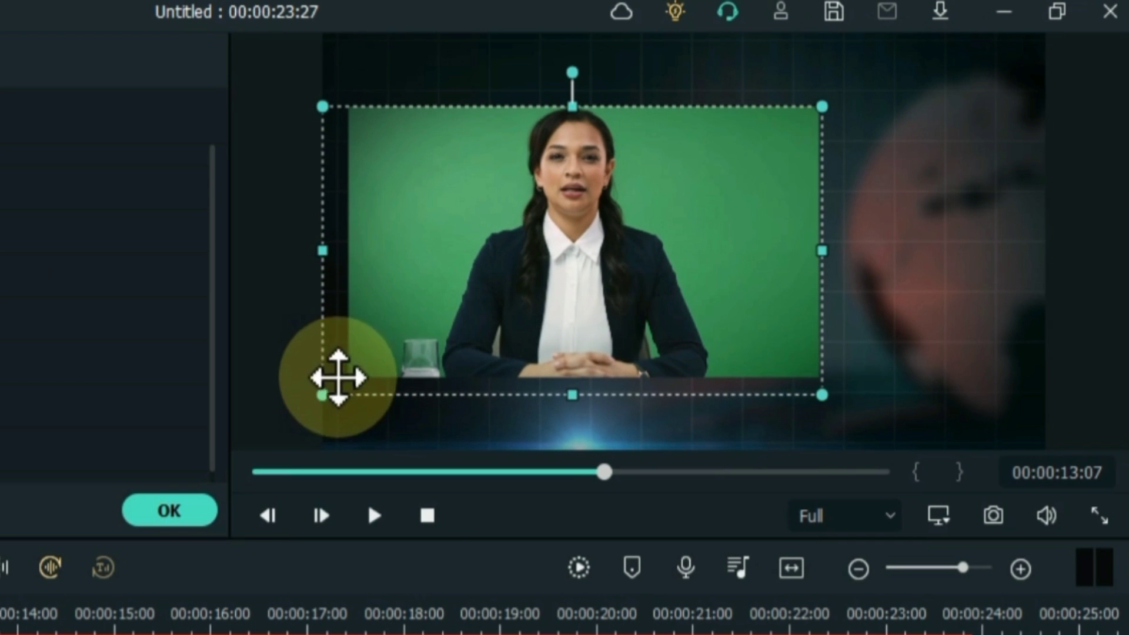
drag(323, 395, 348, 374)
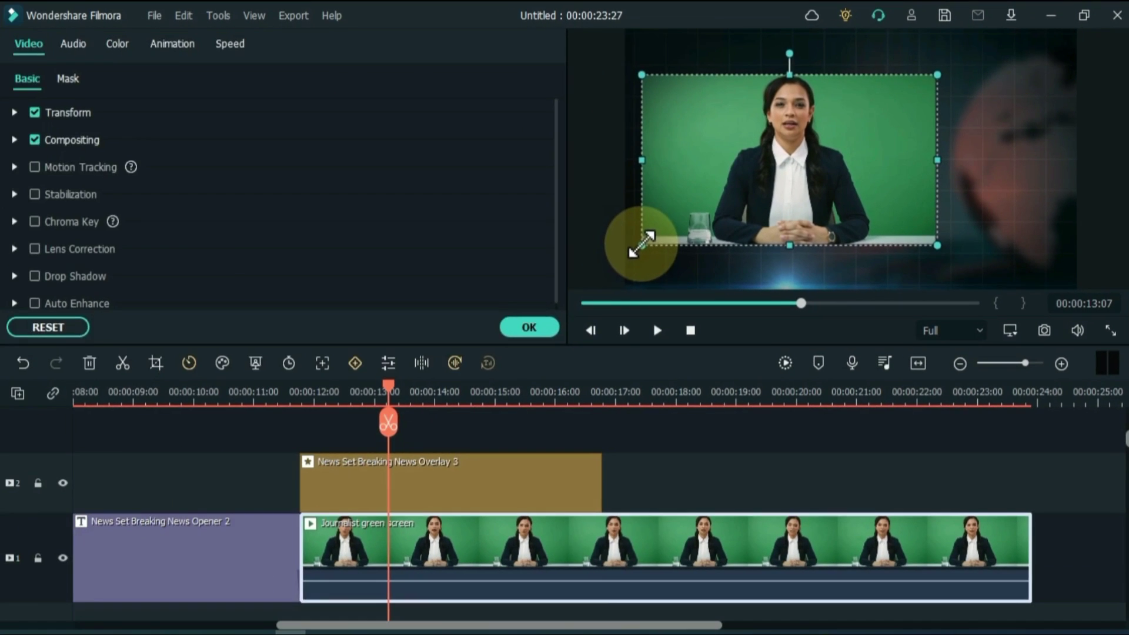
click(672, 527)
click(643, 541)
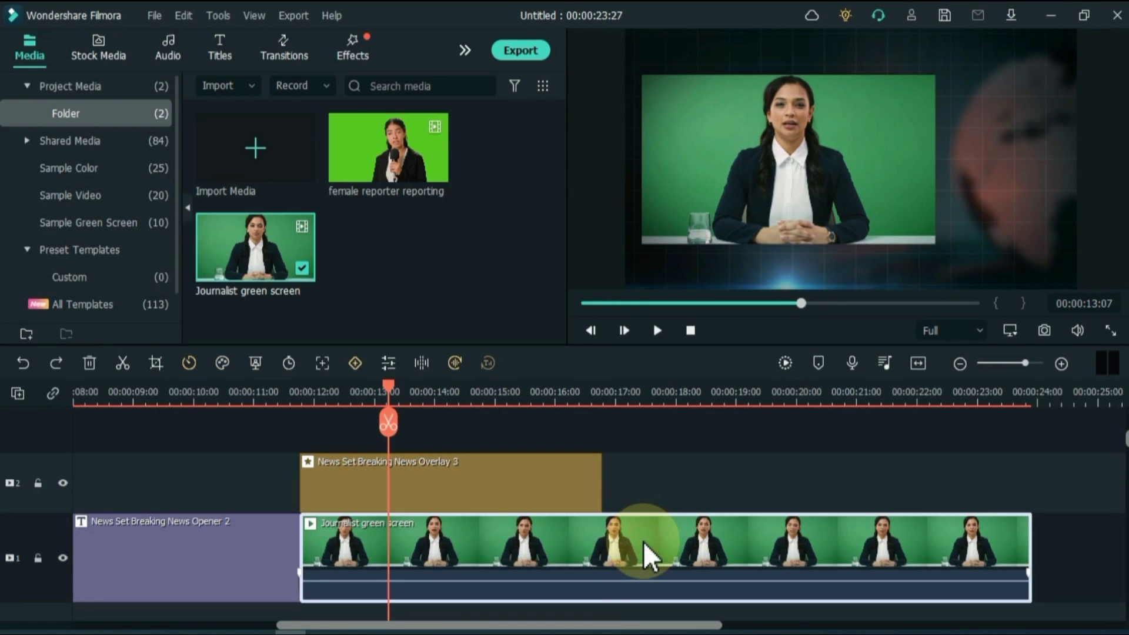
drag(1030, 544, 604, 548)
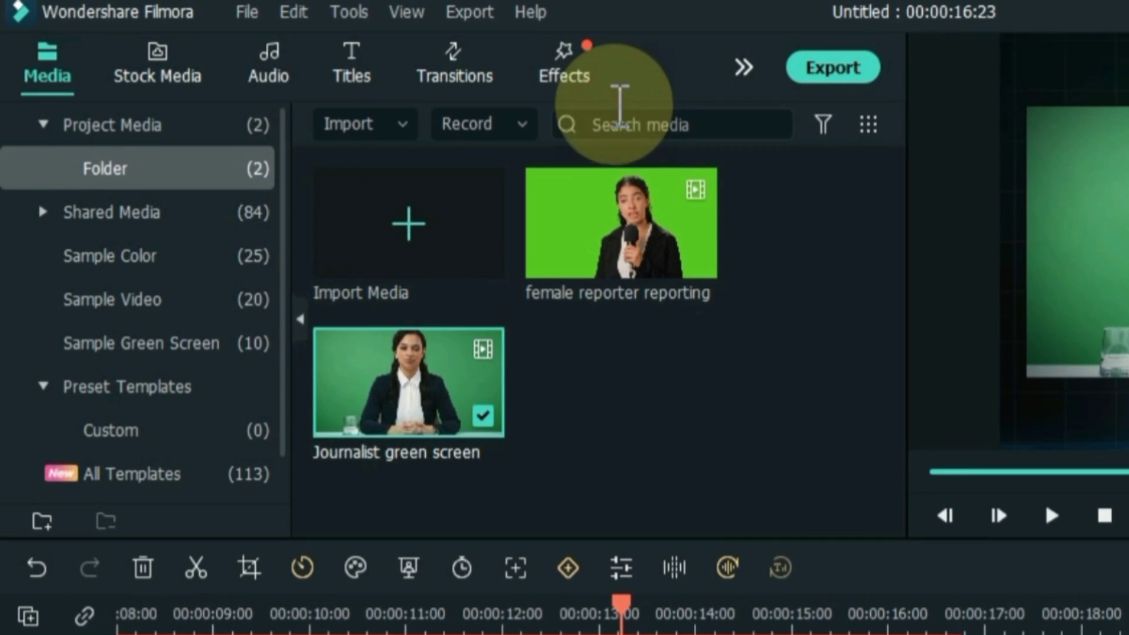
- Add Breaking News Overlay 2 right after Overlay 3 and preview it near 17 seconds
click(355, 47)
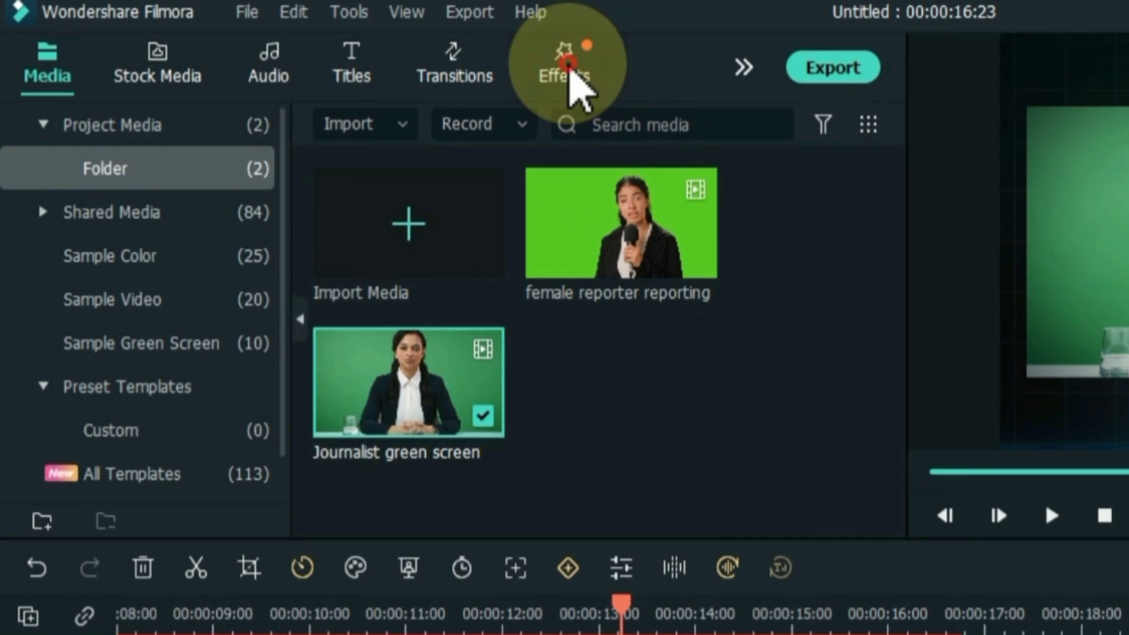
drag(605, 263, 1021, 634)
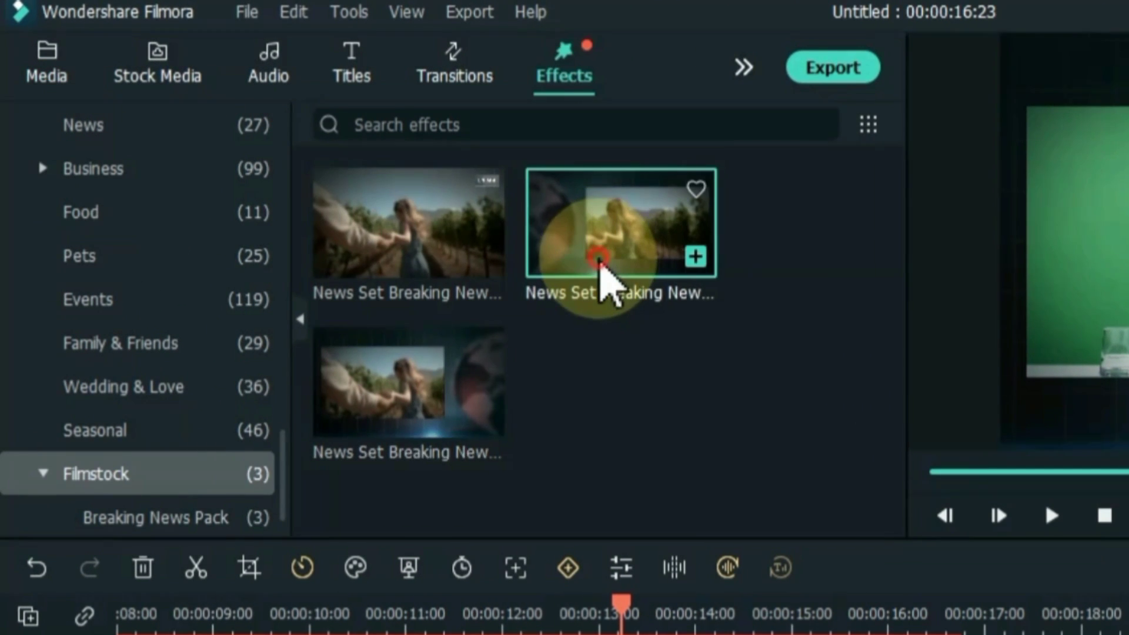
drag(343, 394, 300, 421)
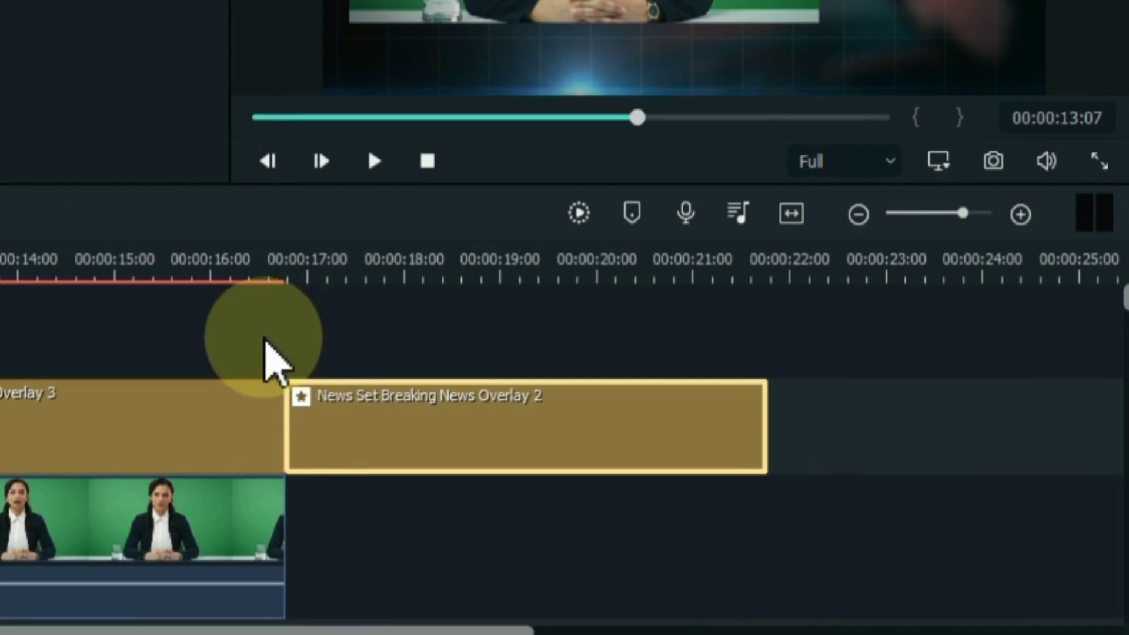
click(231, 276)
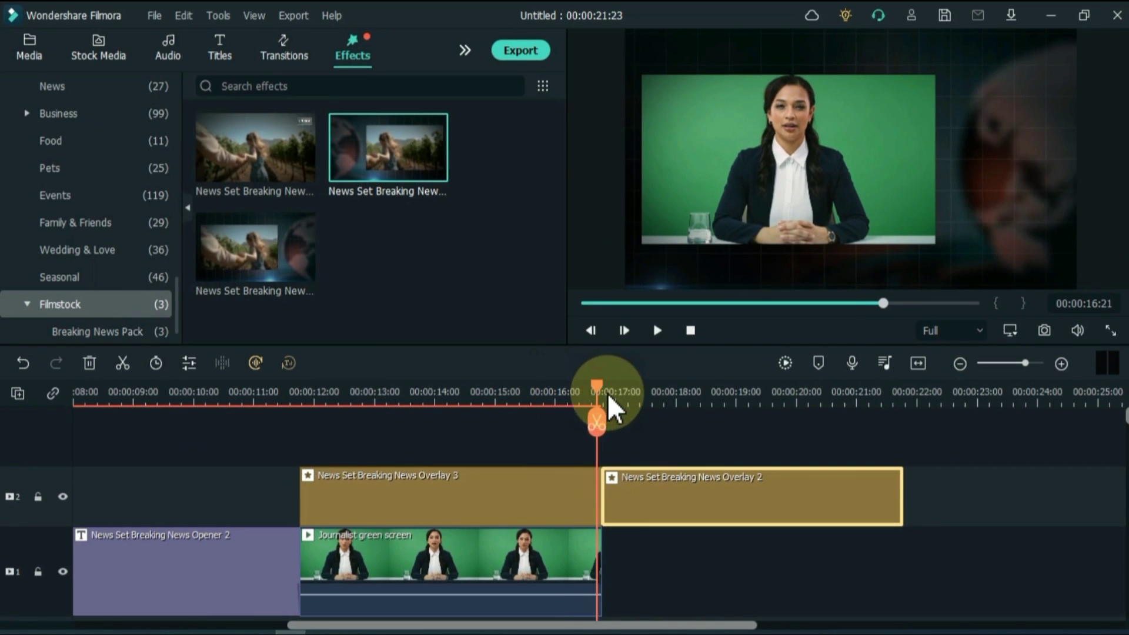
click(656, 394)
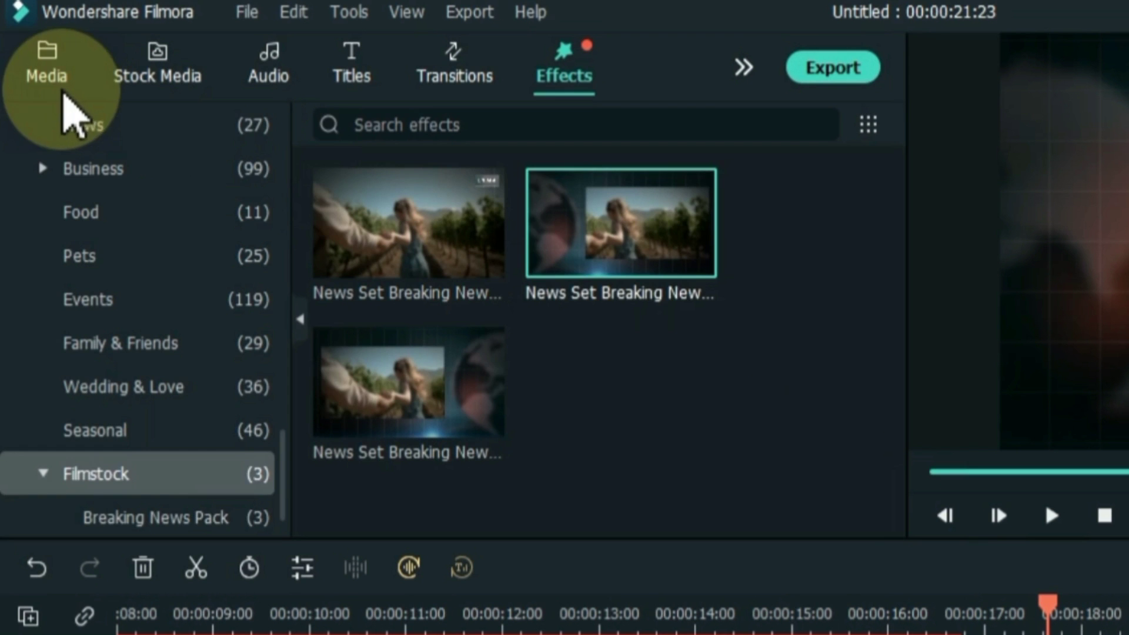
- Place the 'female reporter reporting' clip on the main track after the Journalist clip
click(61, 89)
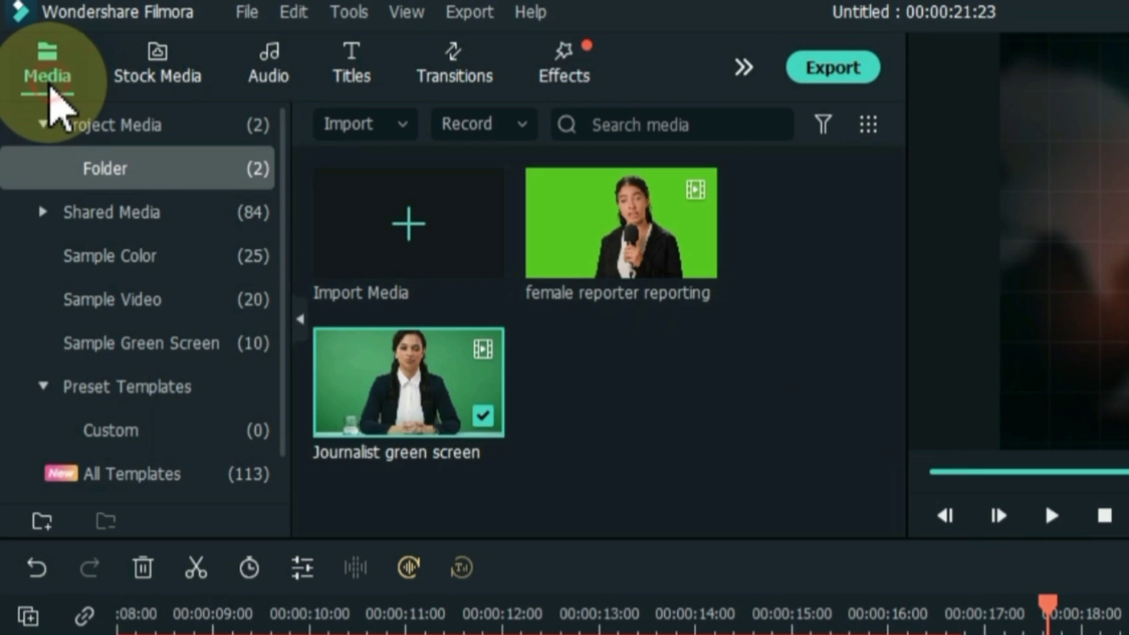
drag(605, 272, 1046, 613)
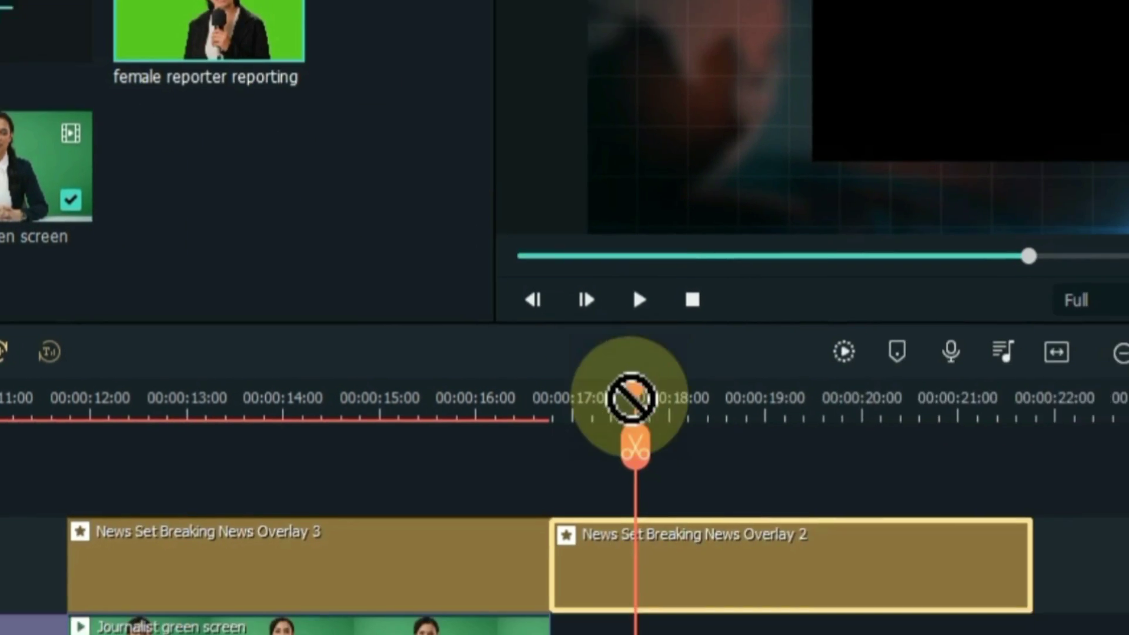
drag(631, 399, 567, 634)
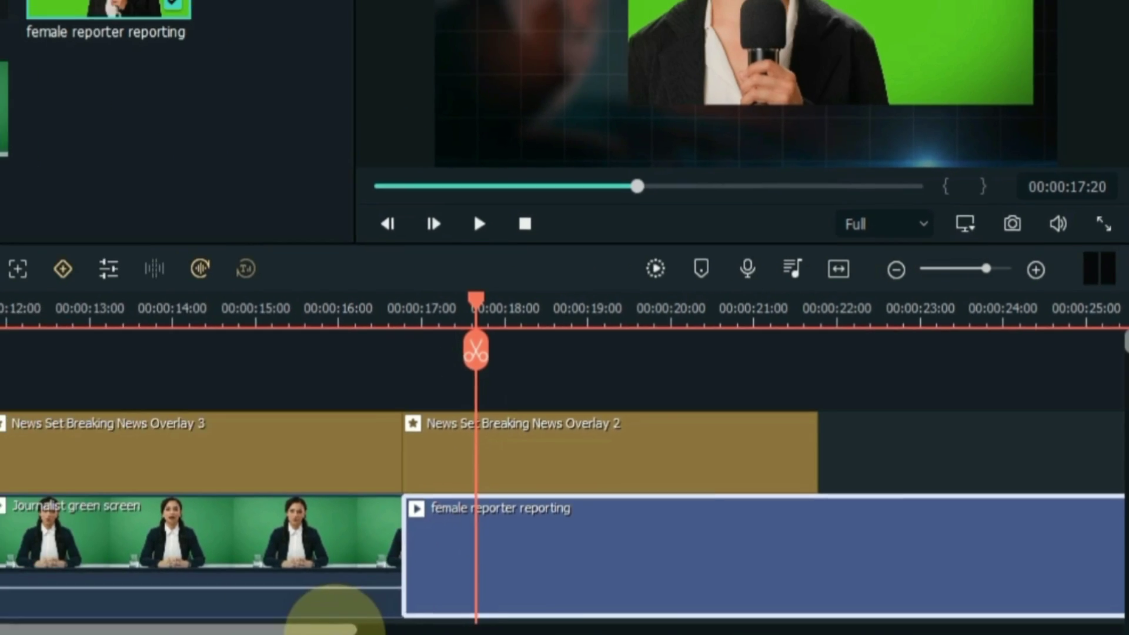
drag(335, 614, 416, 631)
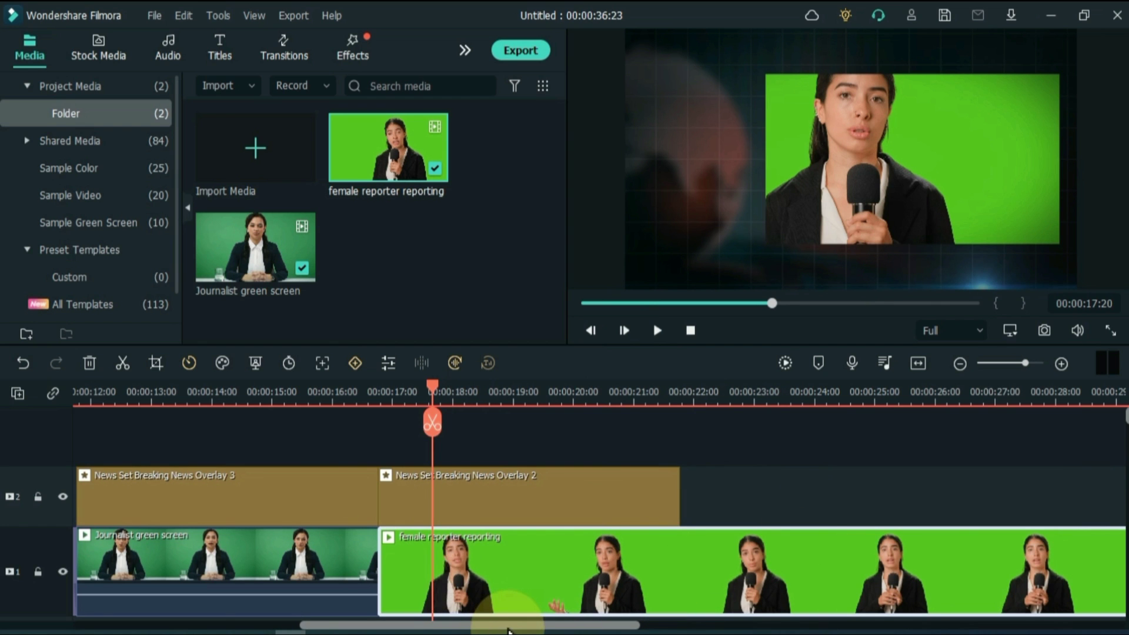
- Shrink the female reporter clip into the right side of the frame
double_click(513, 583)
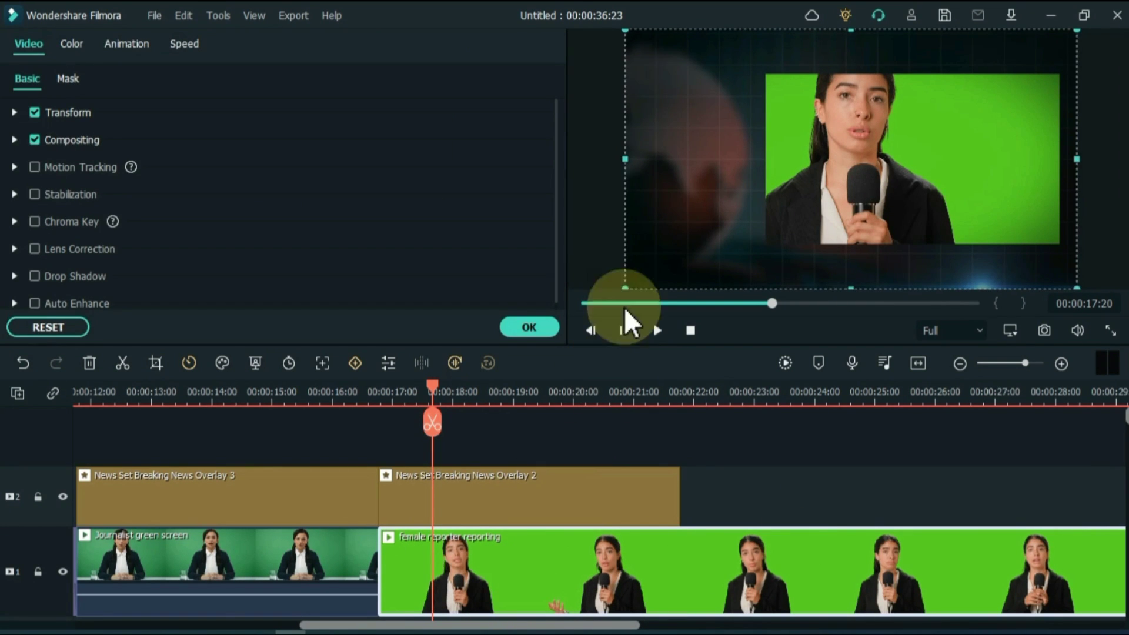
drag(650, 53, 729, 74)
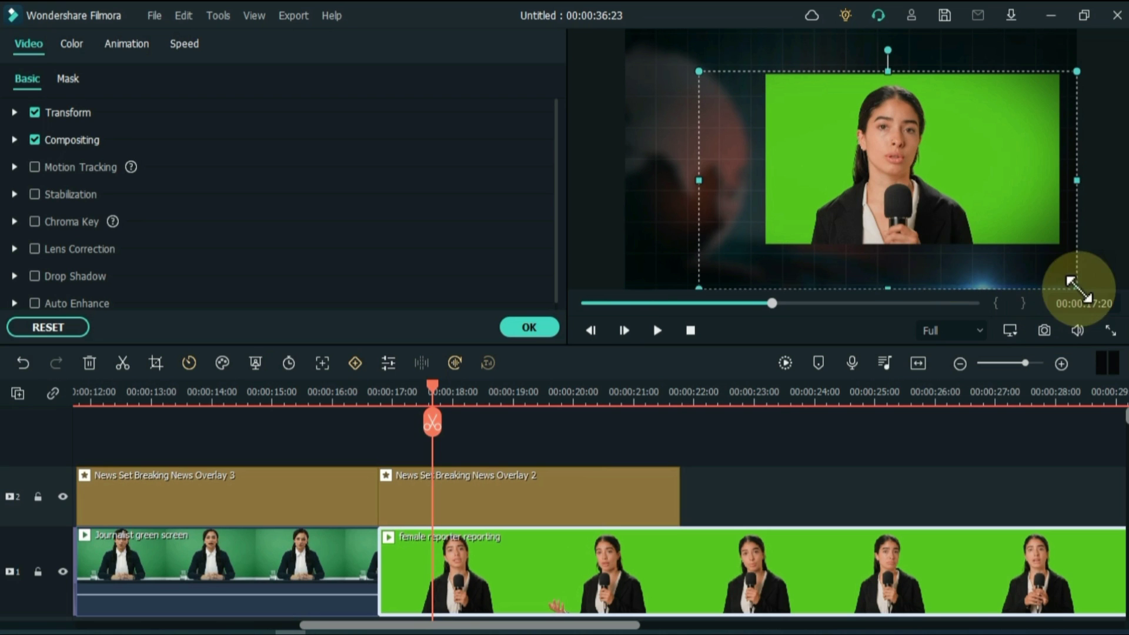
drag(1078, 289, 1065, 261)
drag(699, 281, 792, 245)
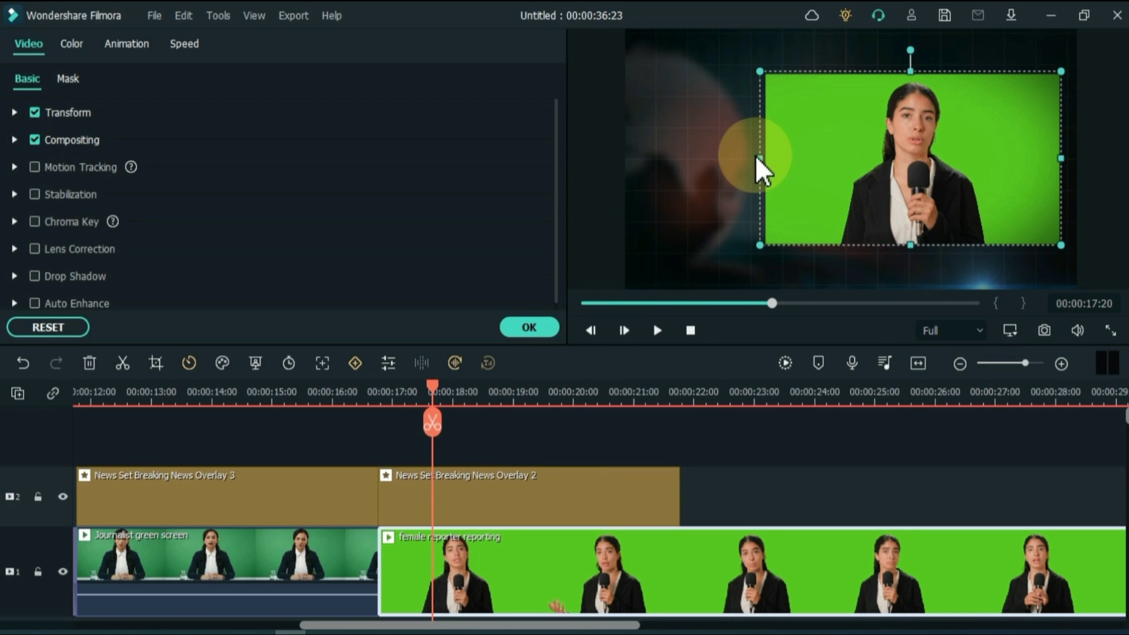
click(528, 324)
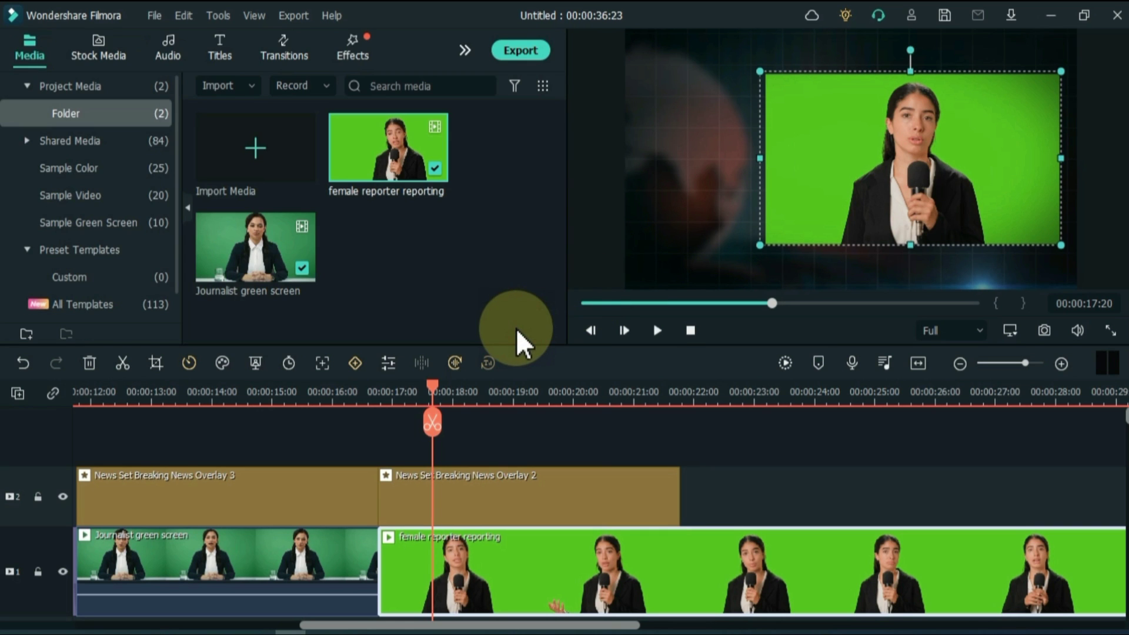
- Fit the timeline to the project and trim the reporter clip to end at 00:00:21:23
click(919, 360)
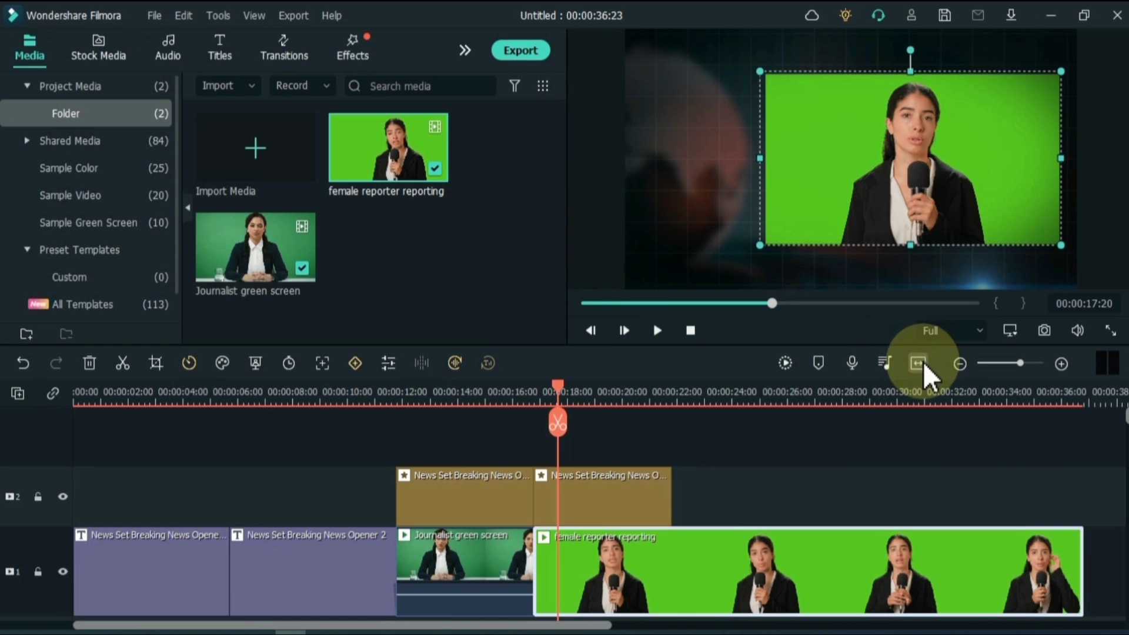
drag(1074, 567, 668, 542)
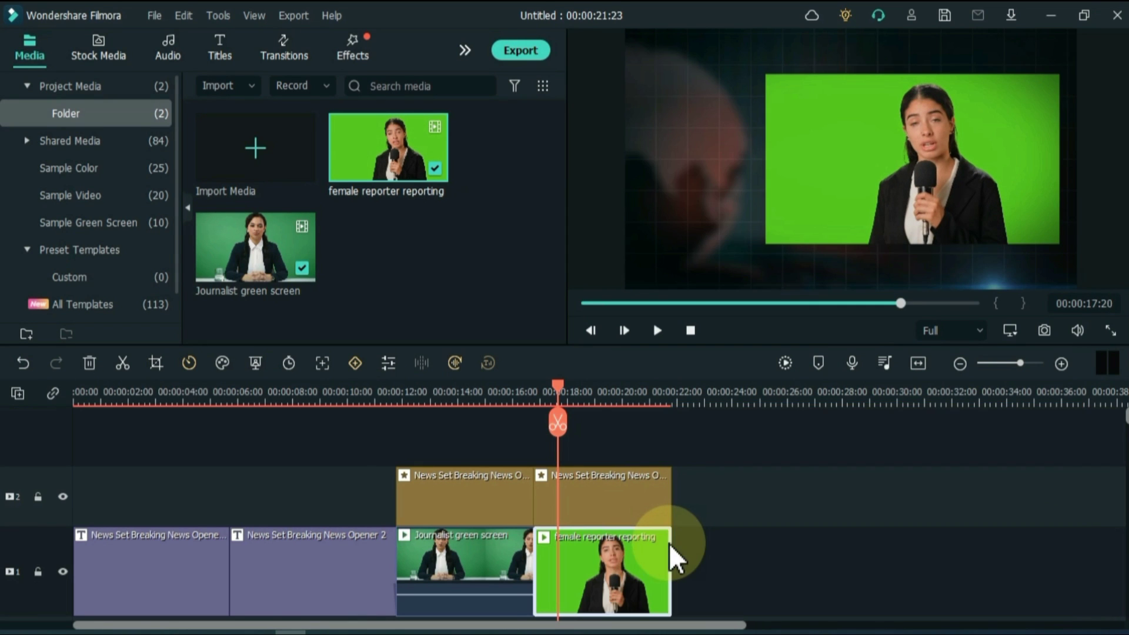
click(916, 363)
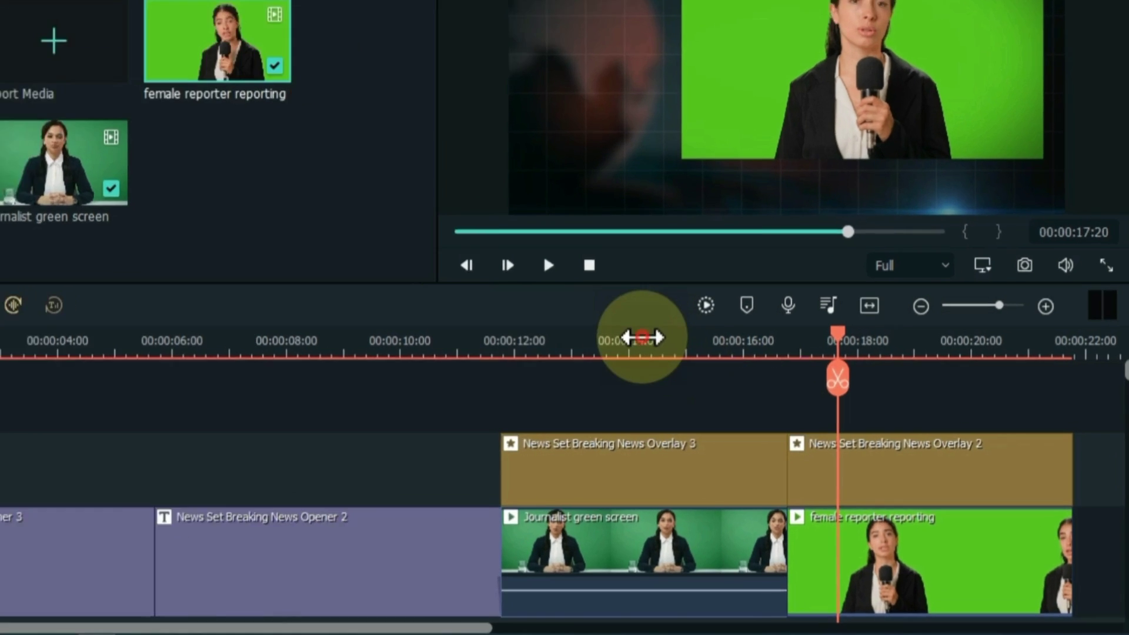
- Key out the Journalist clip's green background with the eyedropper and lower the Offset
click(733, 397)
click(526, 541)
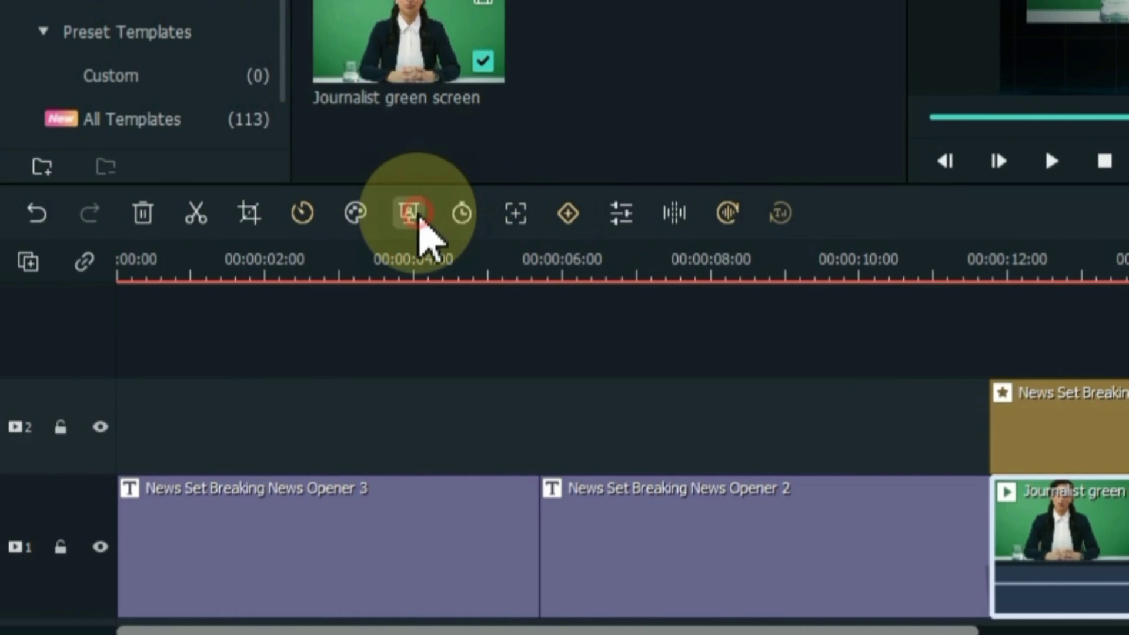
click(409, 213)
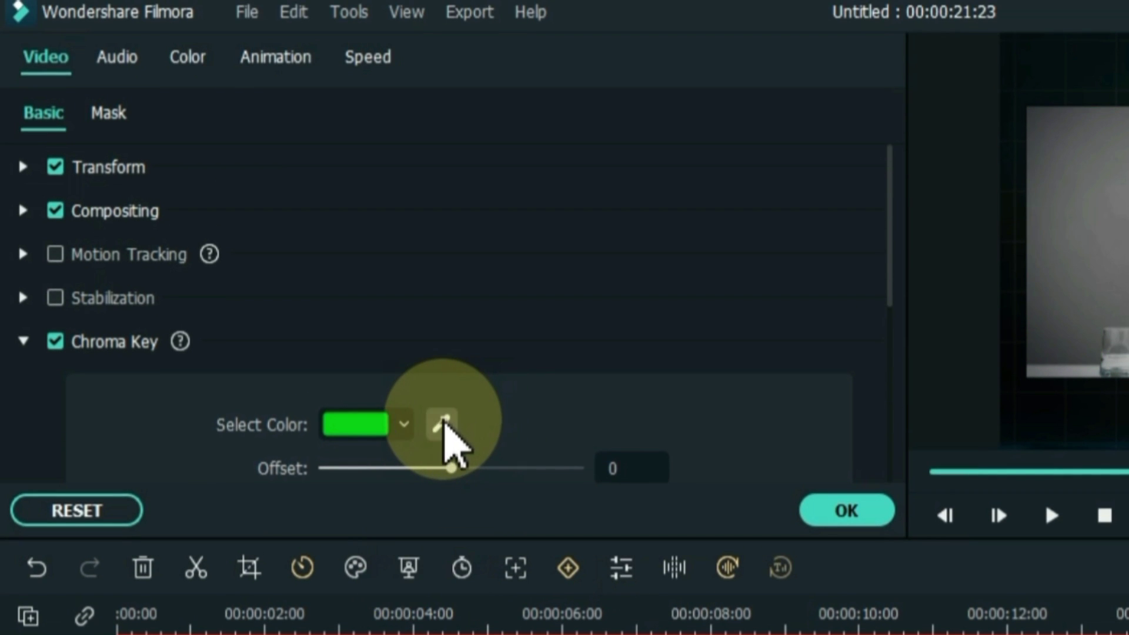
click(442, 422)
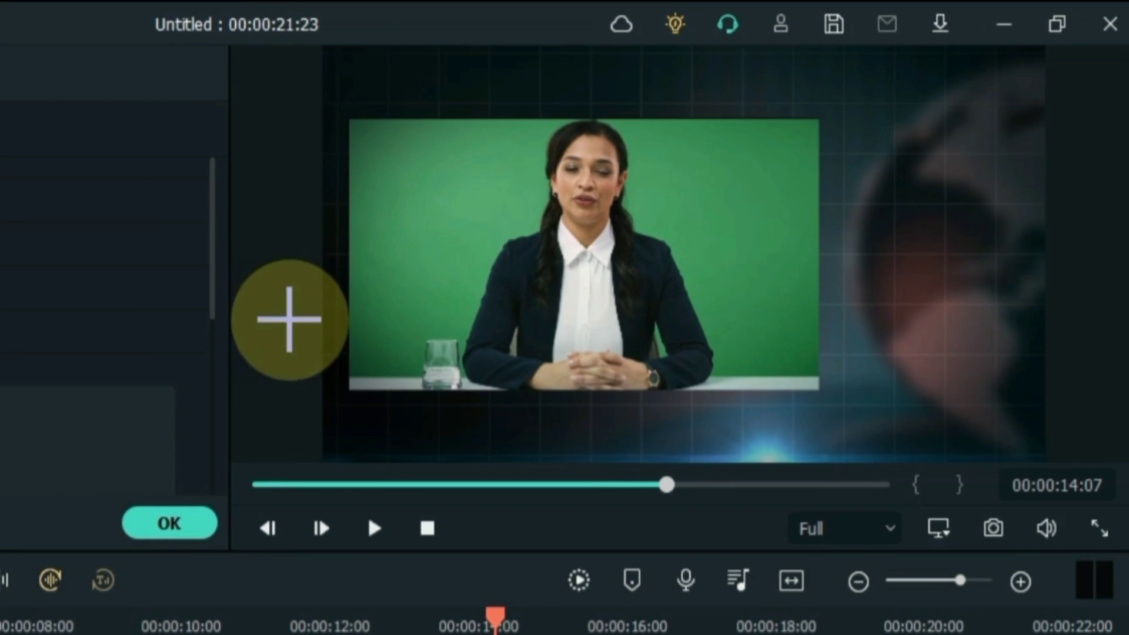
click(430, 234)
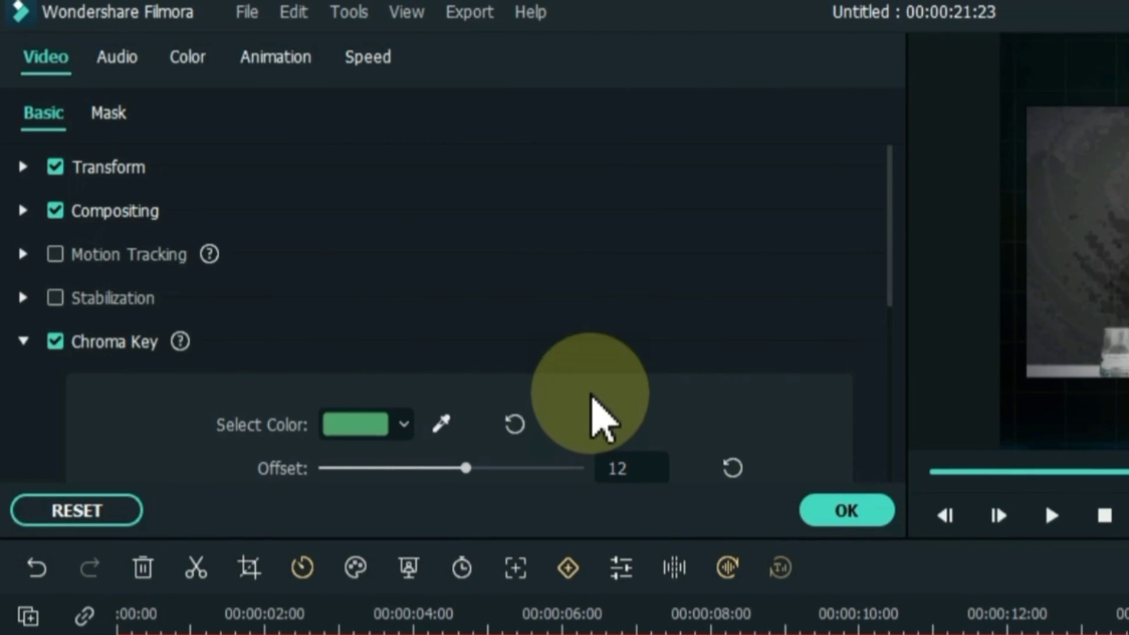
scroll(458, 412, down, 3)
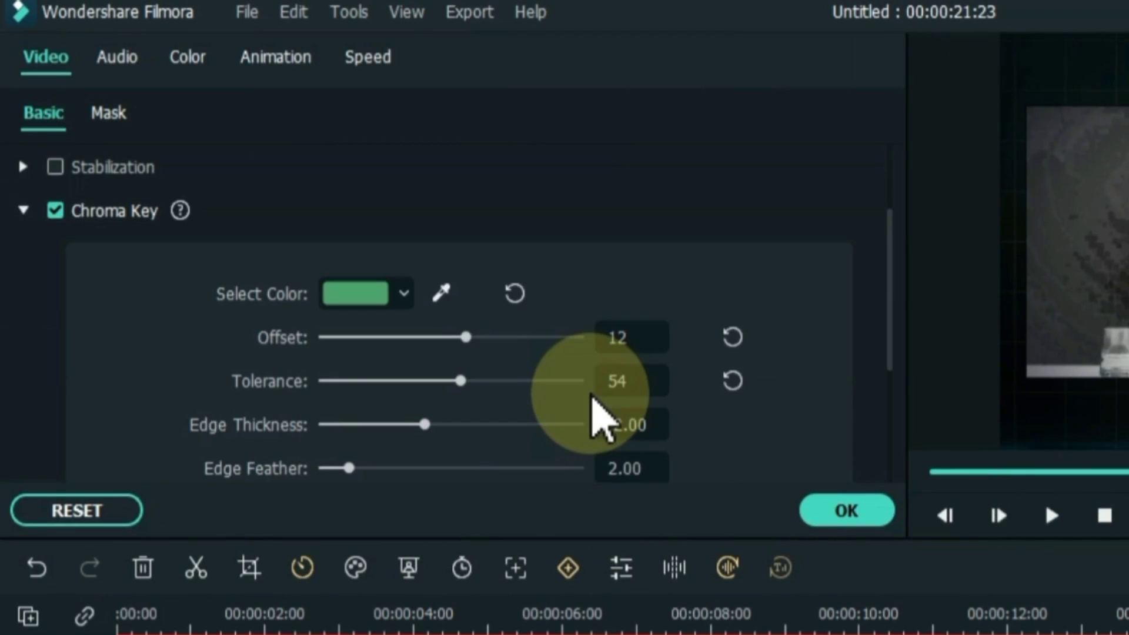
drag(474, 353, 513, 364)
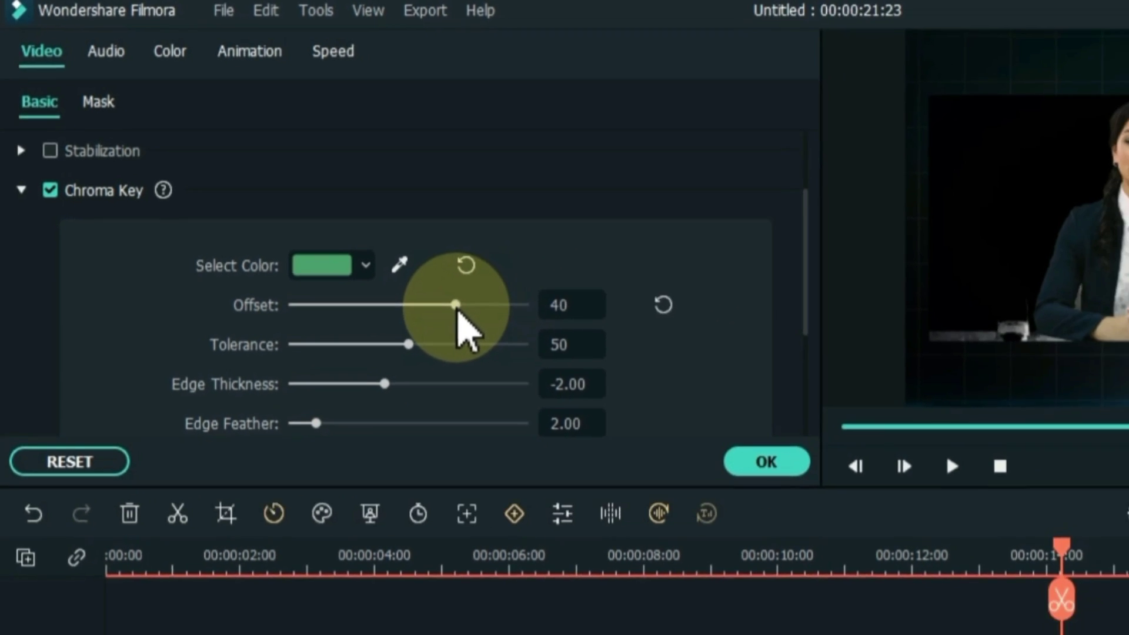
drag(457, 312, 420, 312)
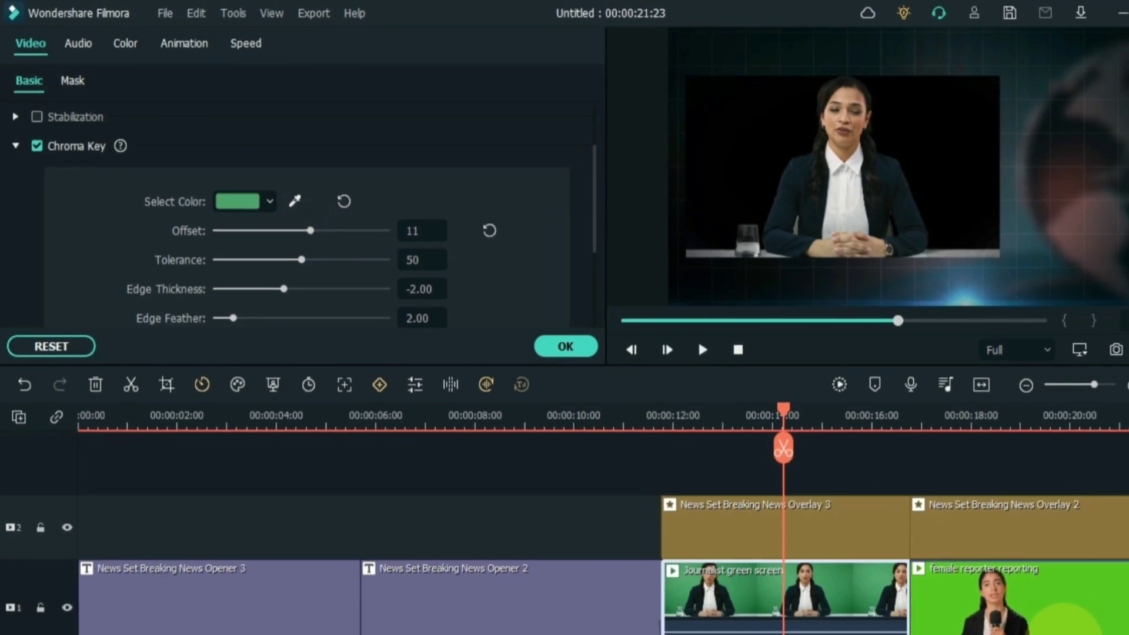
- Key out the female reporter's green background, then move both reporters and overlays up one track
click(965, 546)
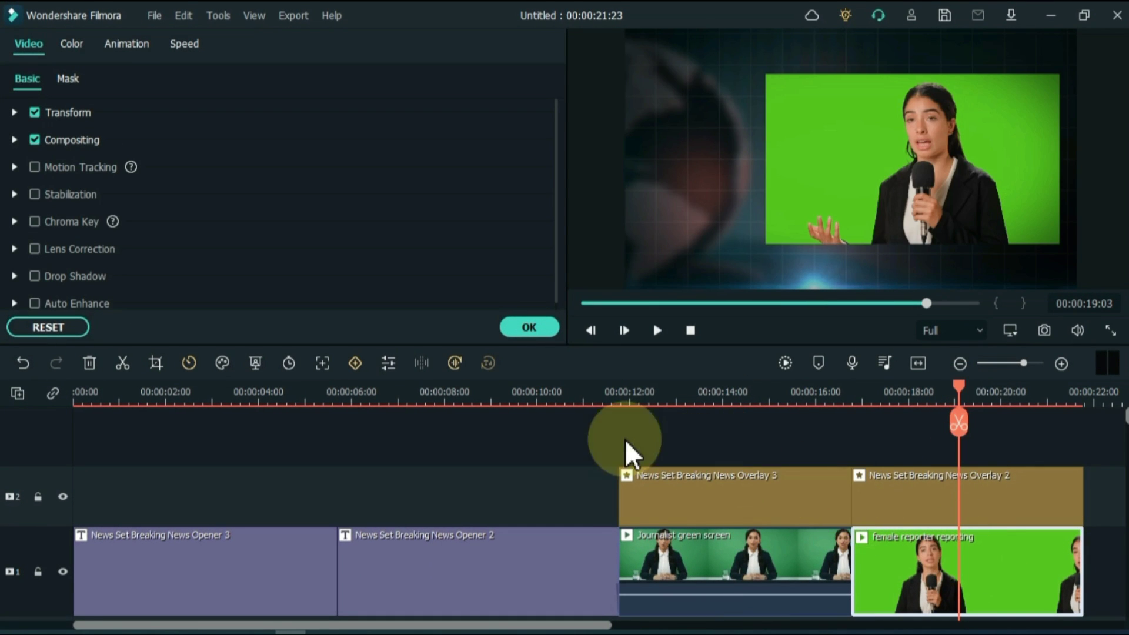
click(255, 363)
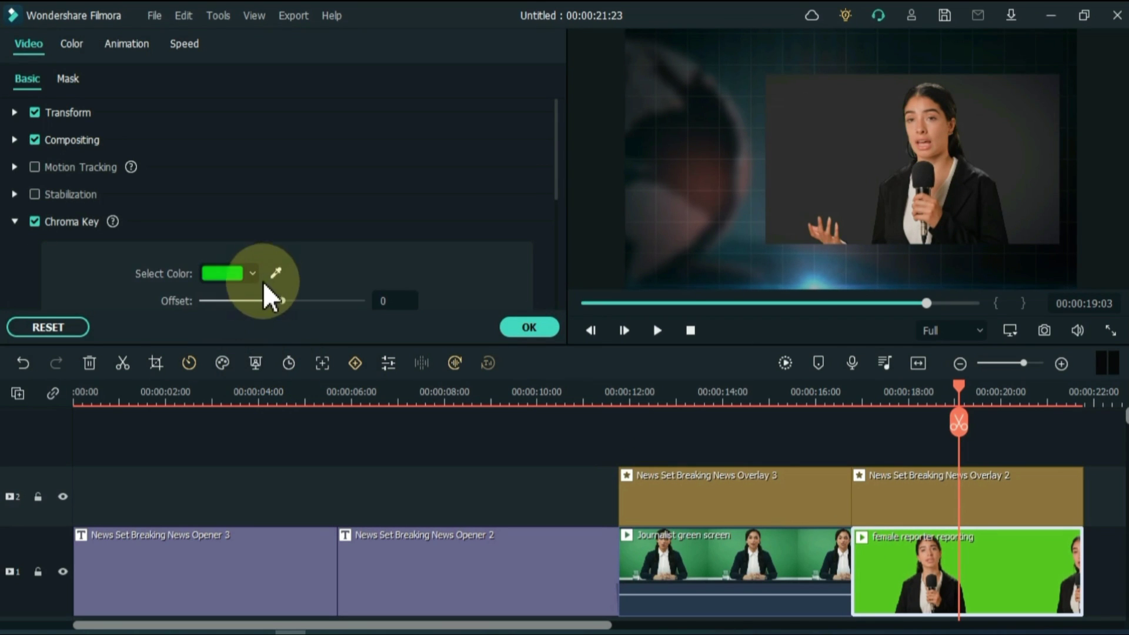
click(275, 273)
click(827, 175)
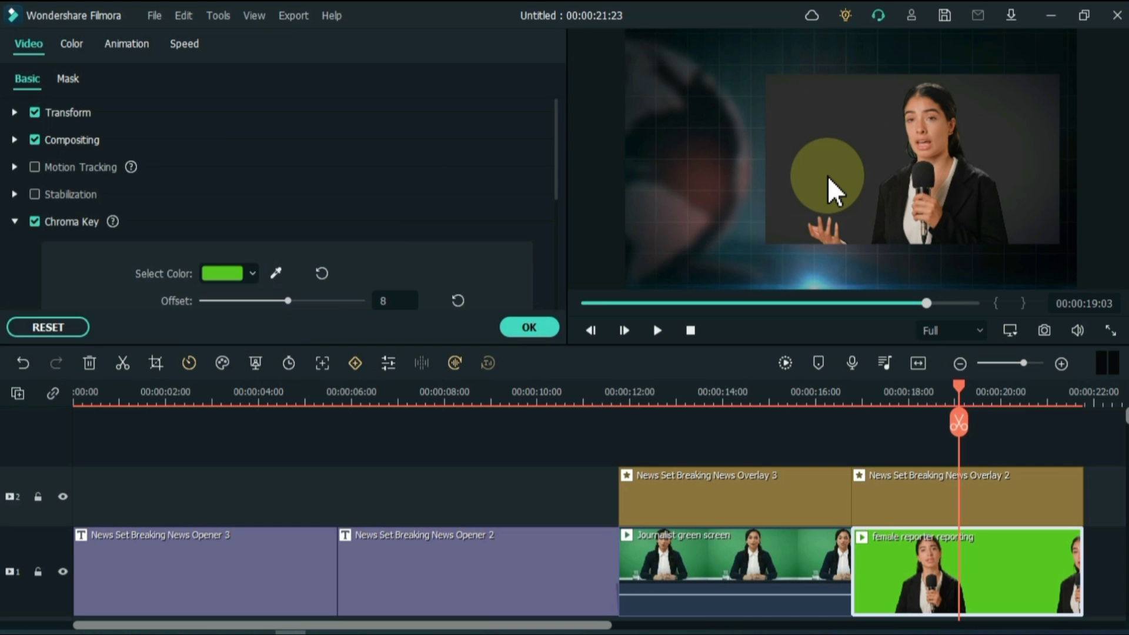
click(529, 328)
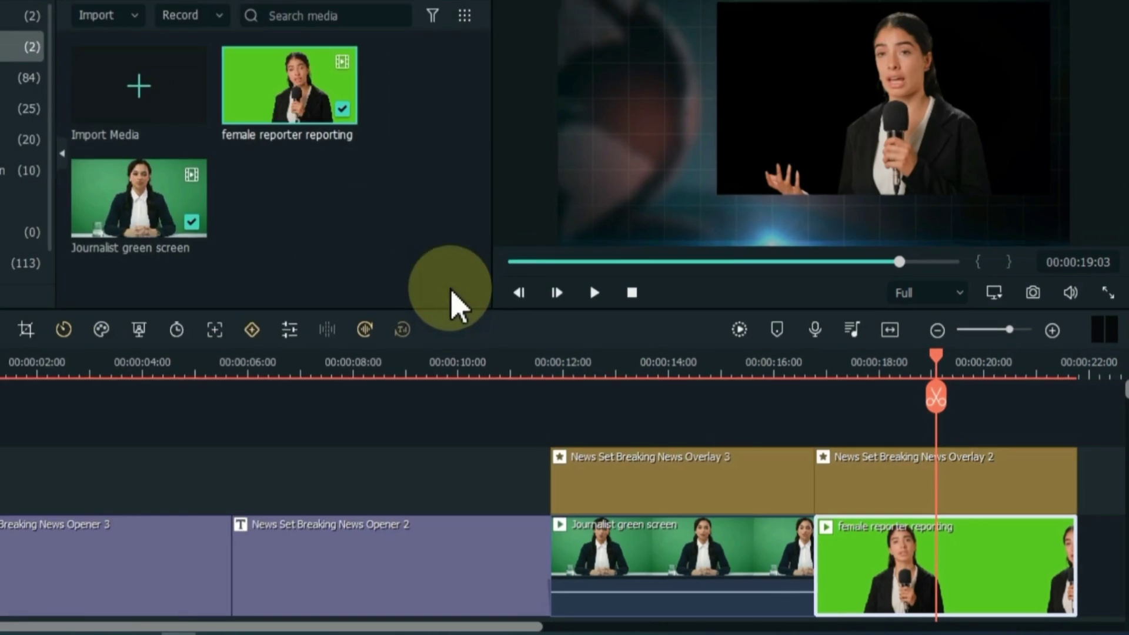
drag(1097, 492, 769, 548)
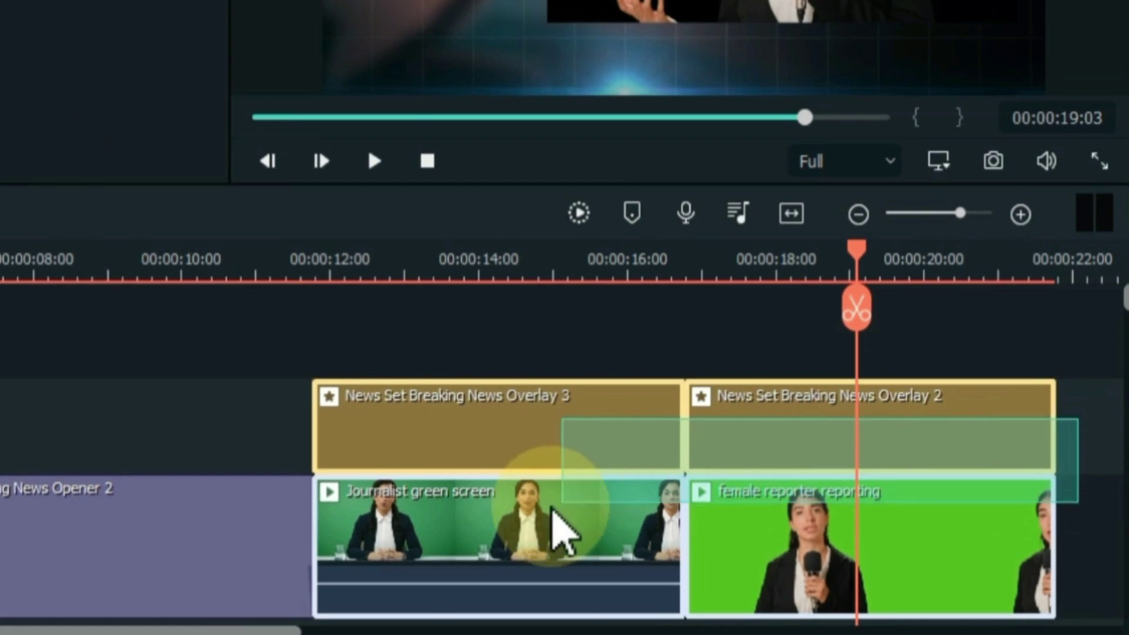
drag(553, 508, 535, 460)
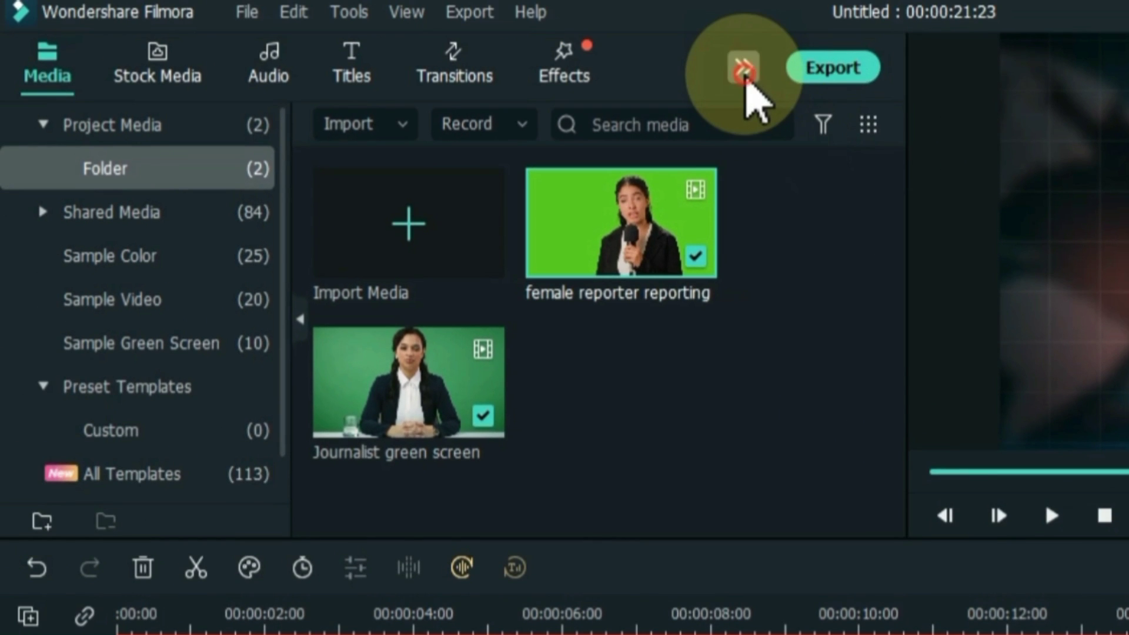
- Place the blue globe 'News Set Breaking News Element 4' from Filmstock onto track 1 under the journalist clip
click(746, 68)
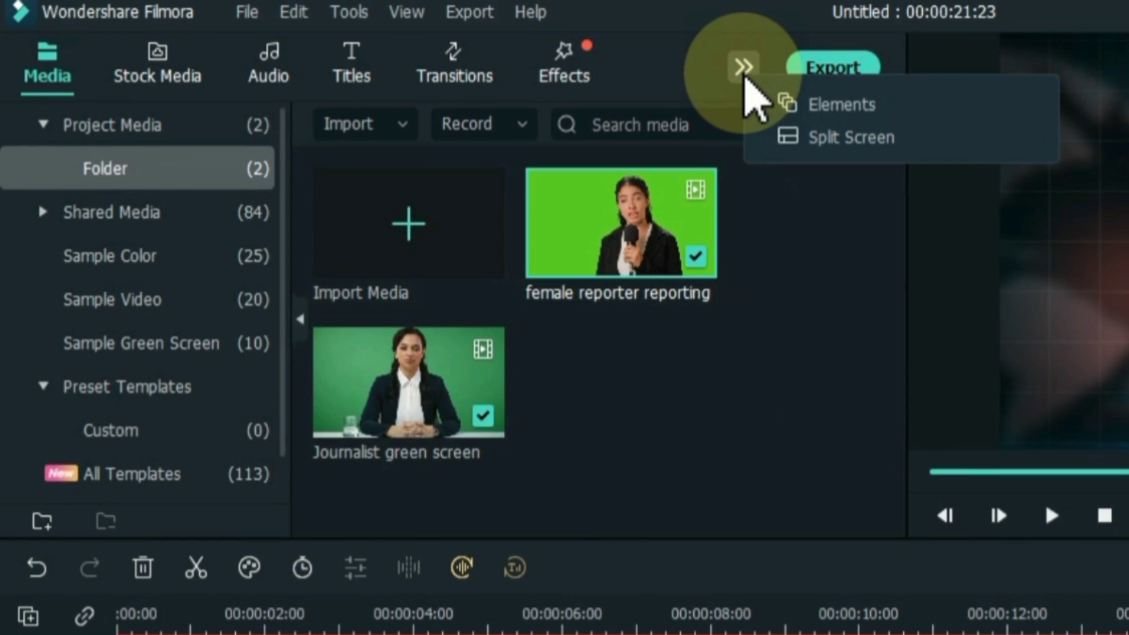
click(841, 104)
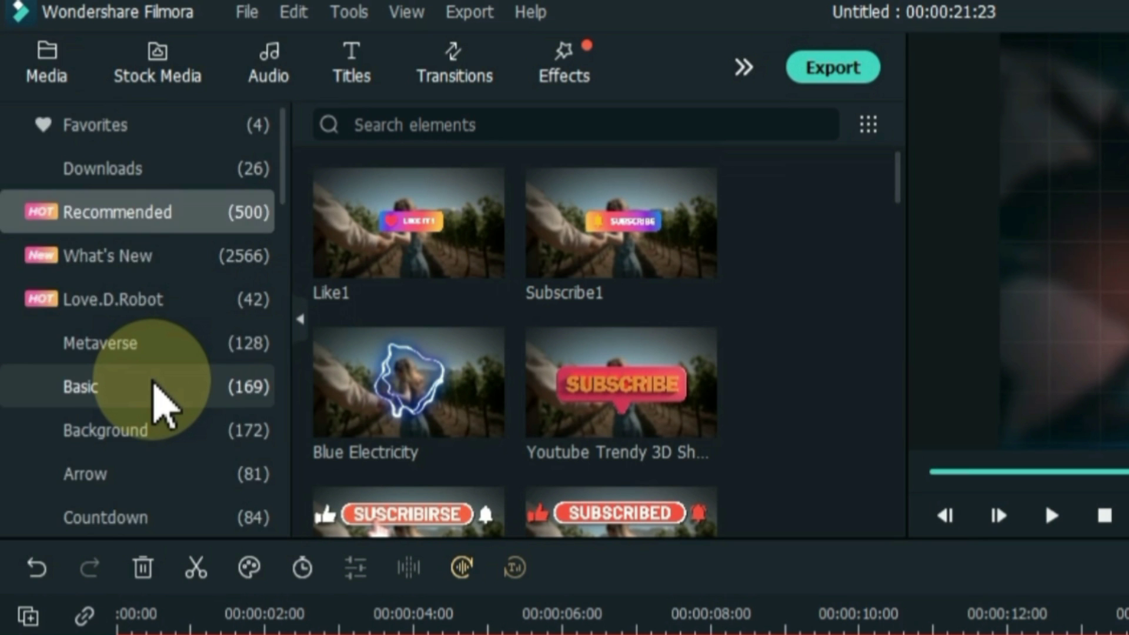
scroll(156, 399, down, 10)
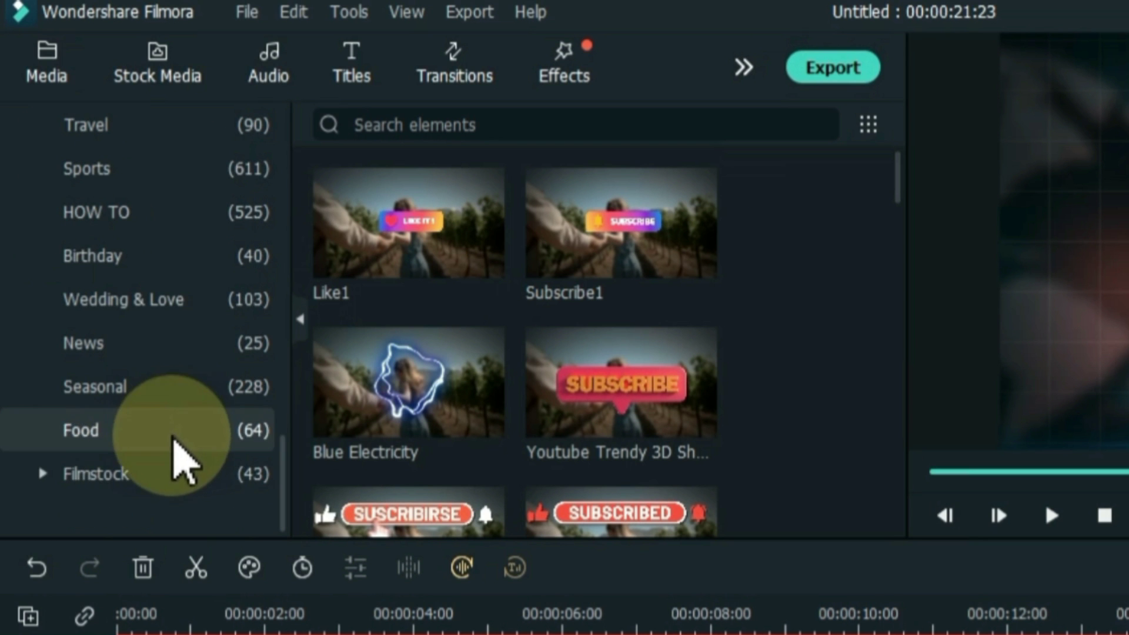
click(186, 469)
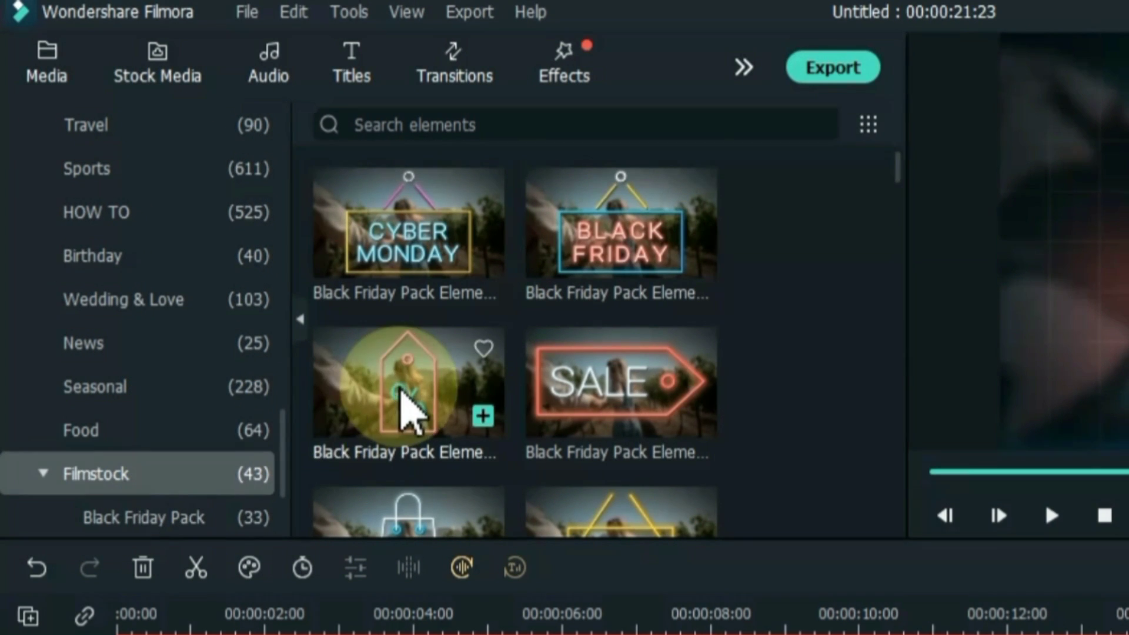
drag(896, 168, 910, 450)
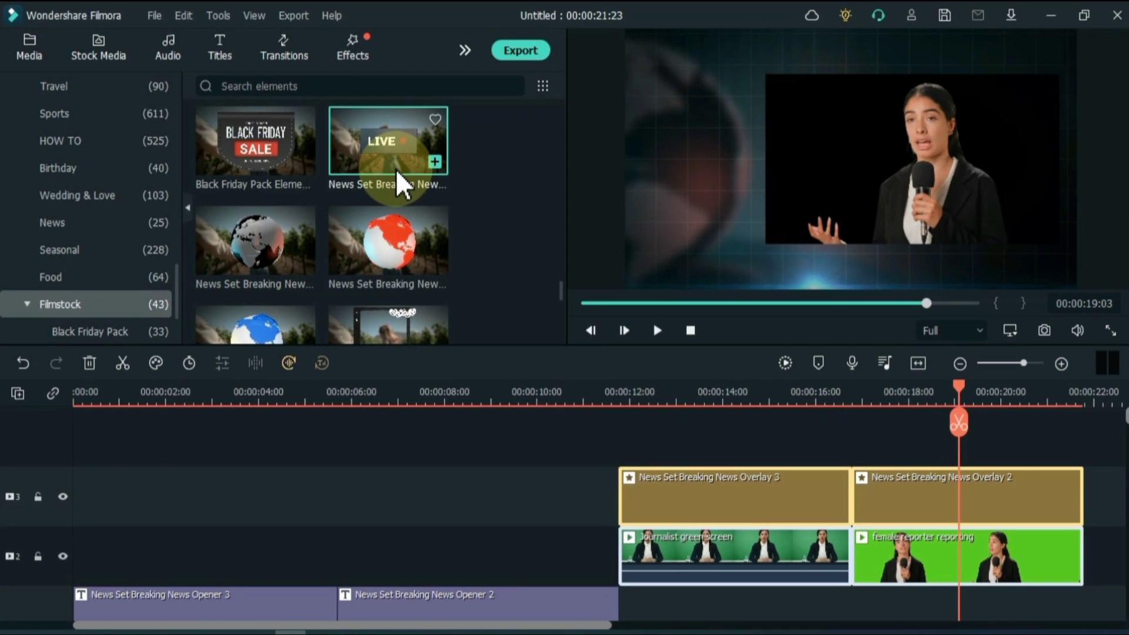
click(633, 344)
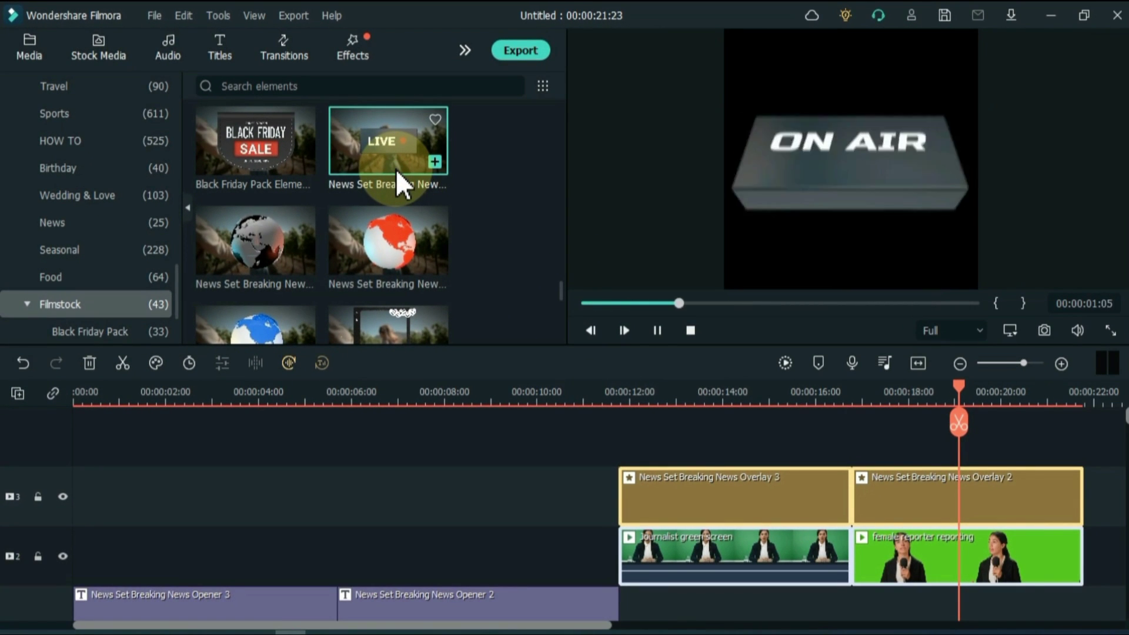
click(257, 279)
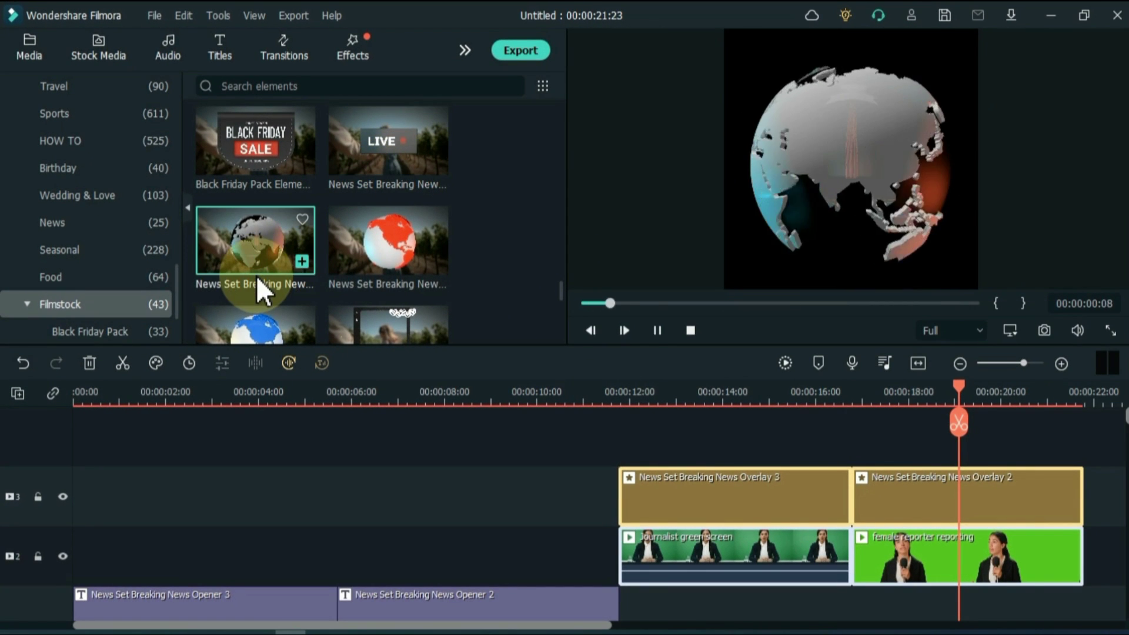
click(378, 264)
click(268, 325)
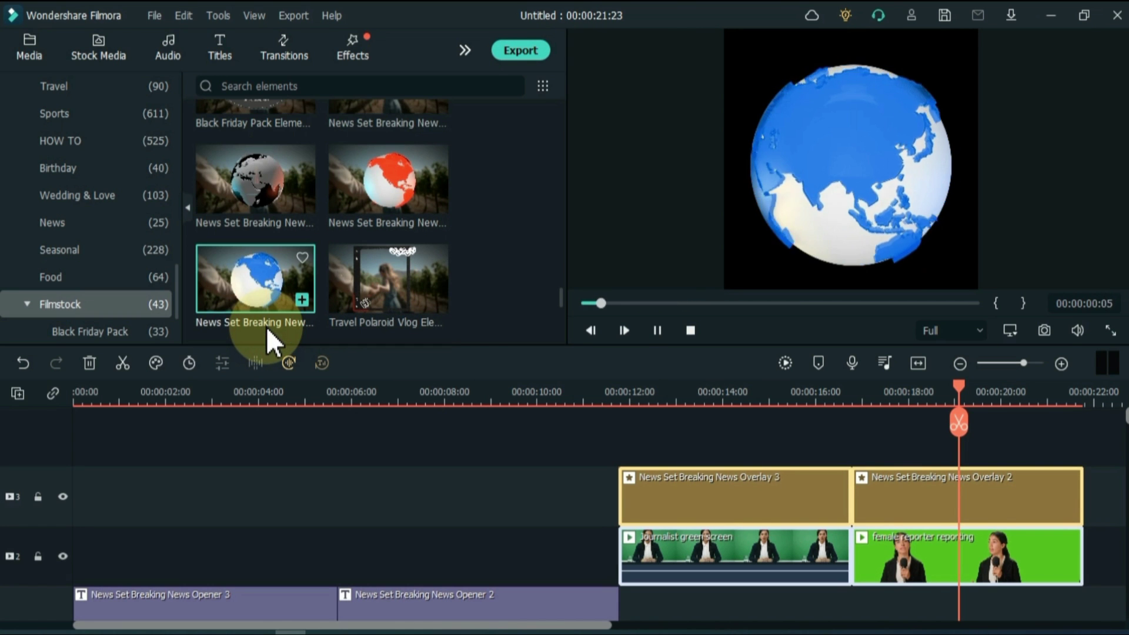
drag(265, 326, 637, 411)
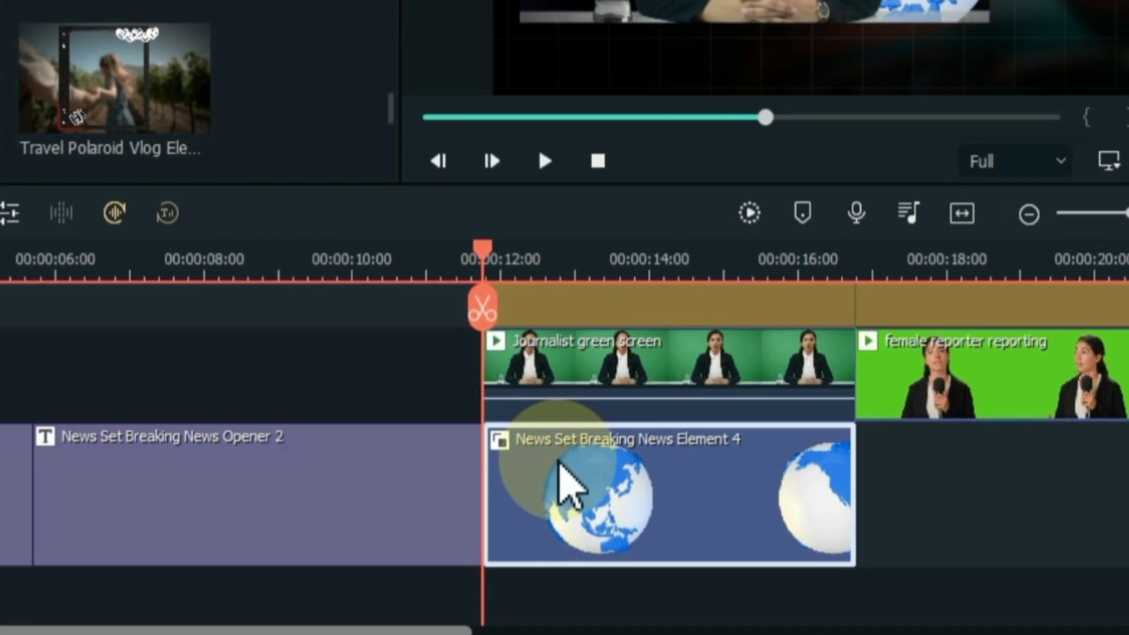
- Shift the blue globe left to Position X -87, scale it to 180%, and preview the result
double_click(556, 467)
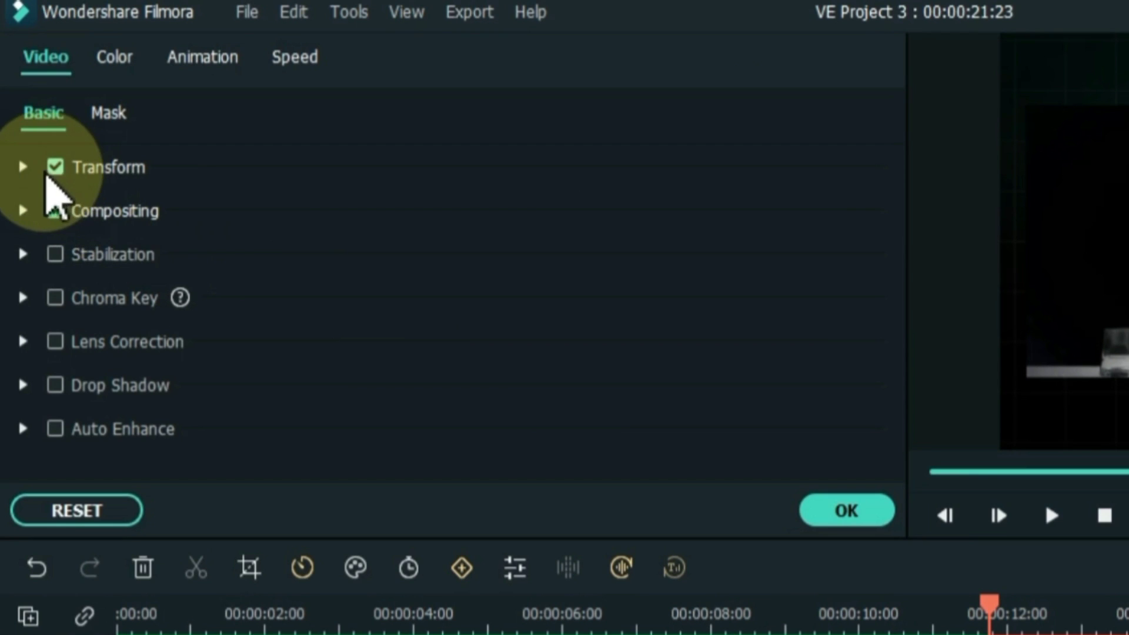
click(23, 166)
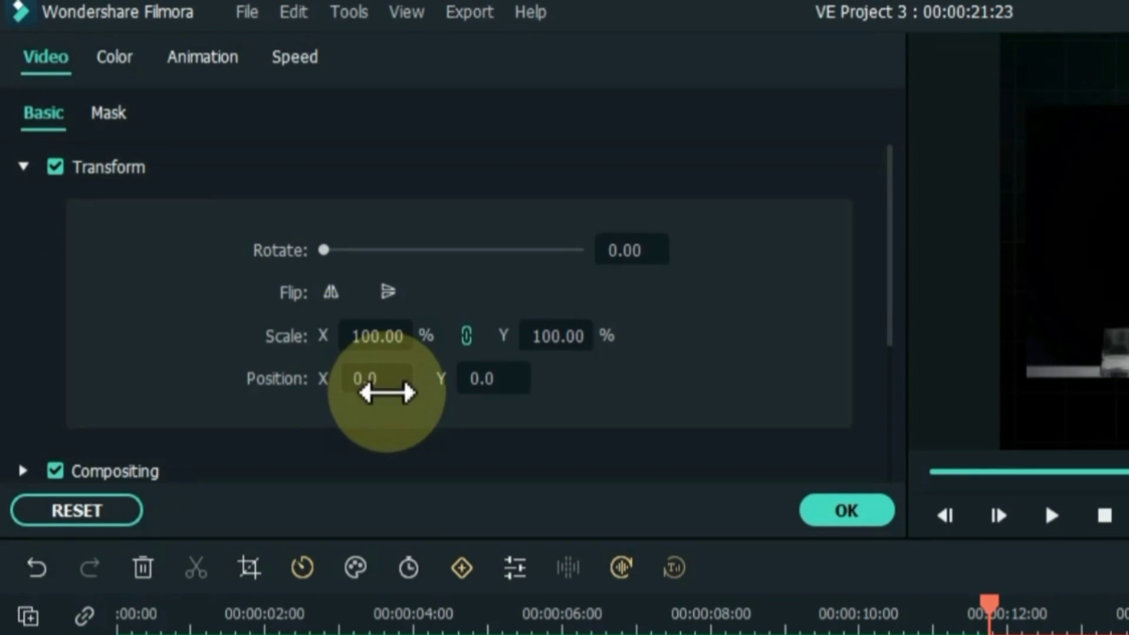
drag(380, 385, 368, 379)
drag(266, 278, 229, 279)
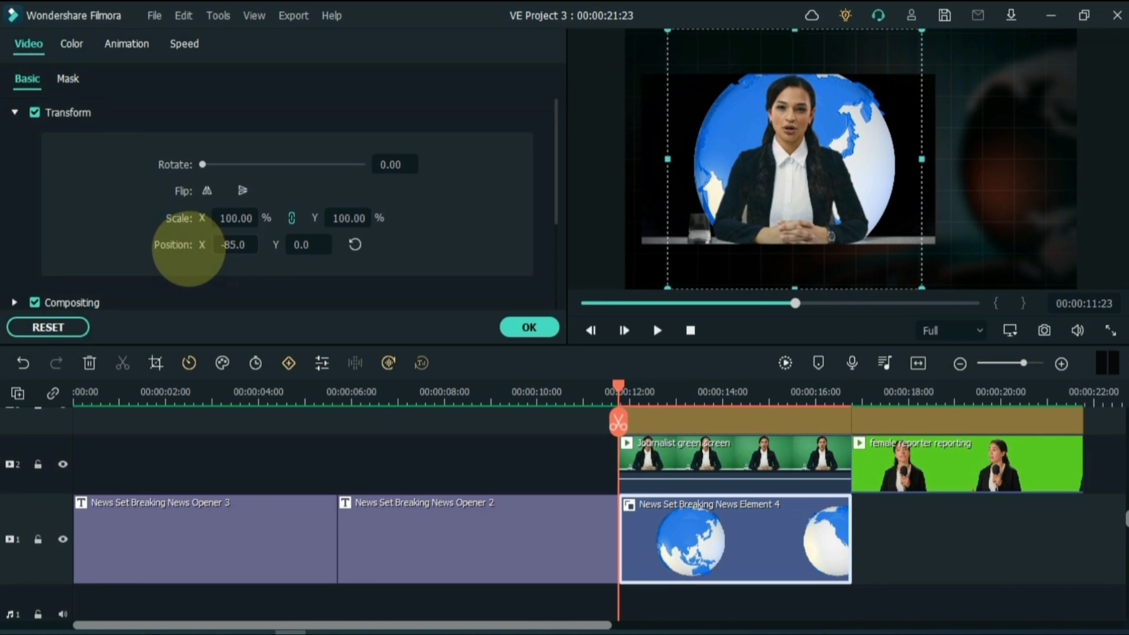
drag(363, 221, 365, 215)
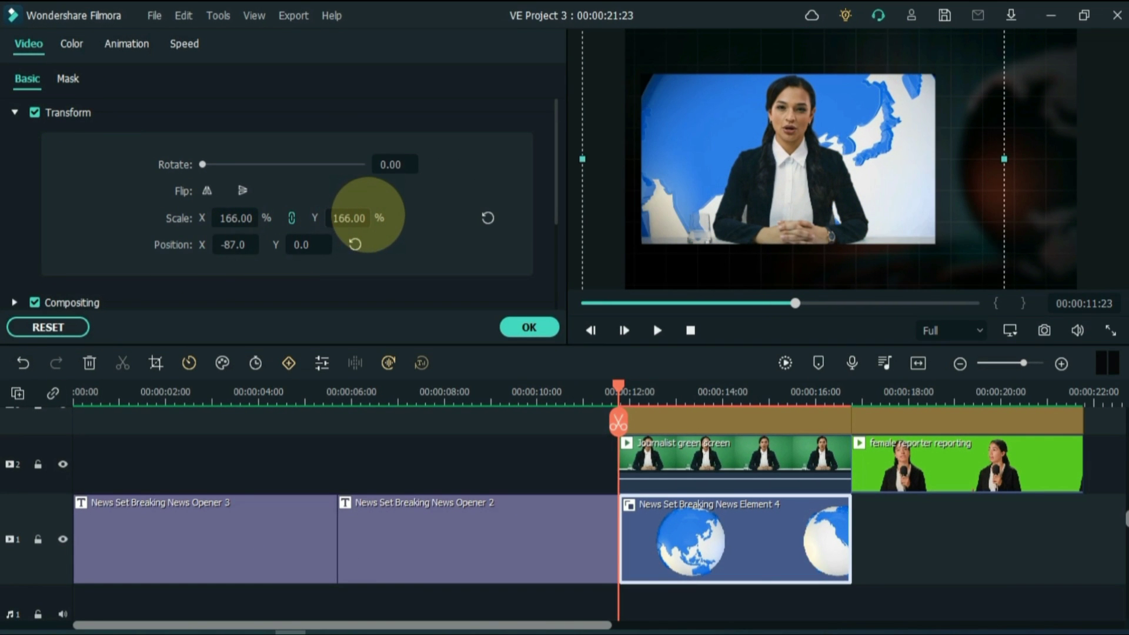
click(658, 331)
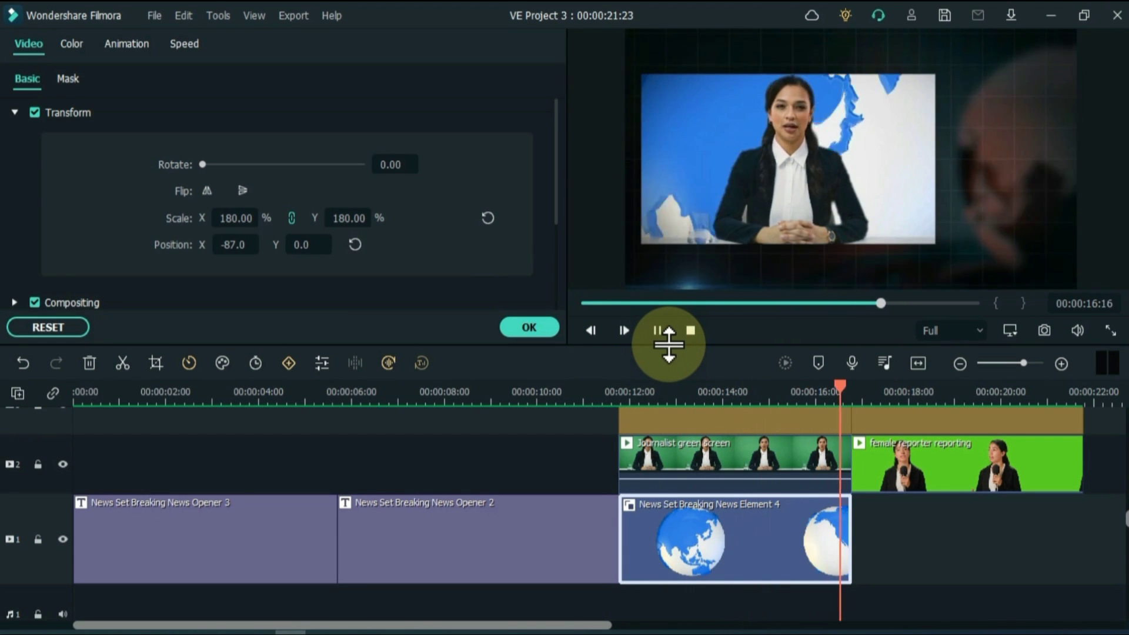
click(657, 330)
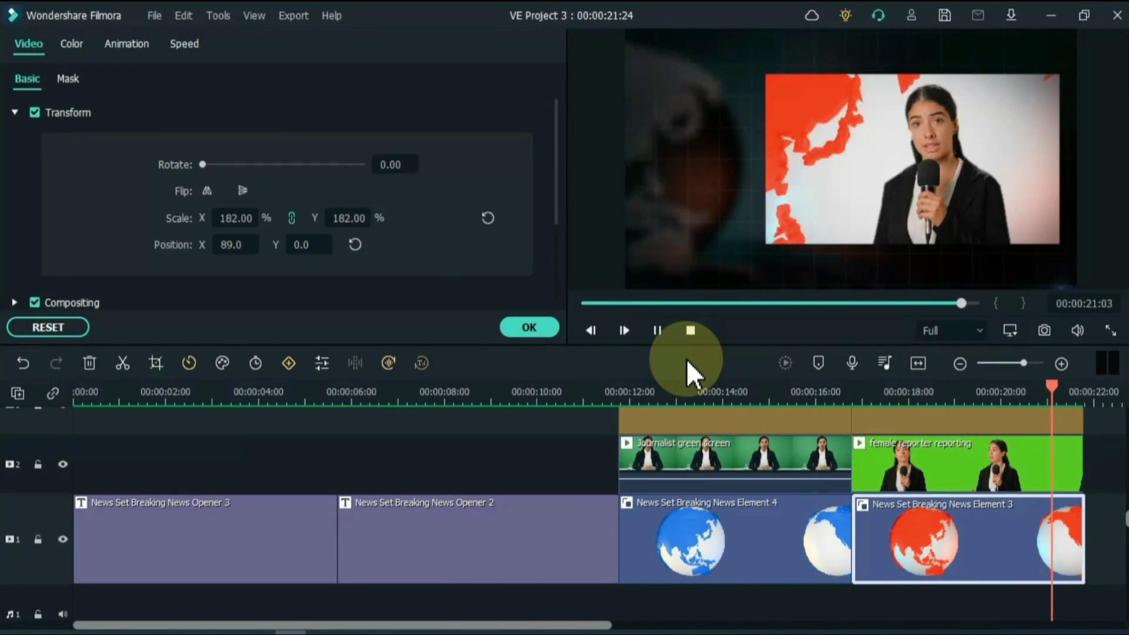
click(529, 328)
scroll(993, 500, up, 2)
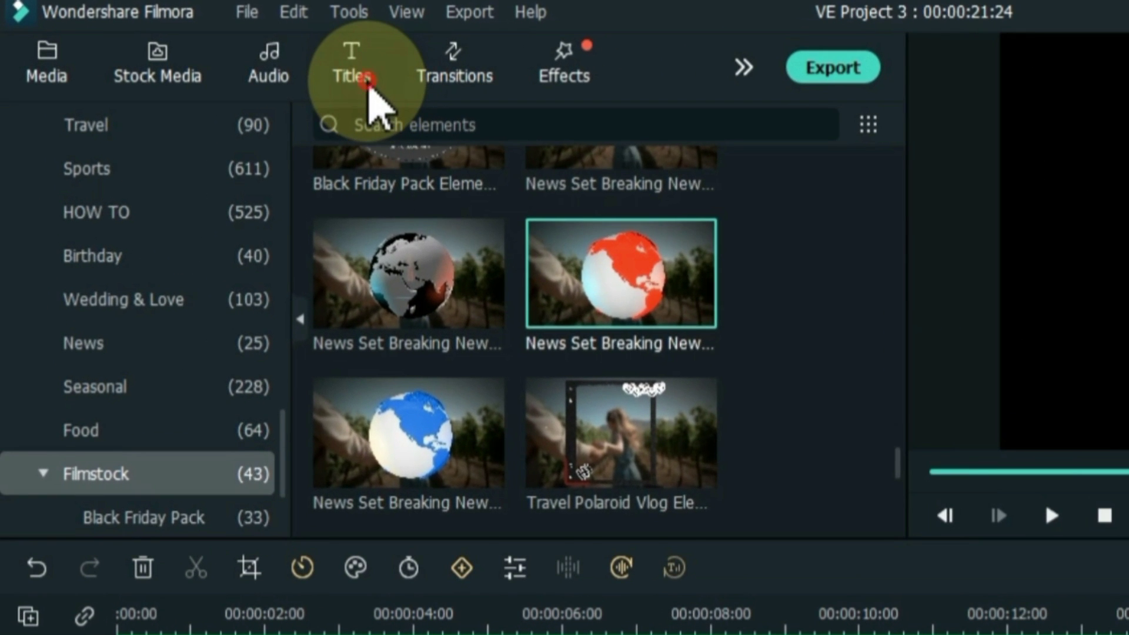
- Place News Set Breaking News Lower Third 3 on track 4 above Overlay 3
click(312, 66)
drag(532, 356, 335, 325)
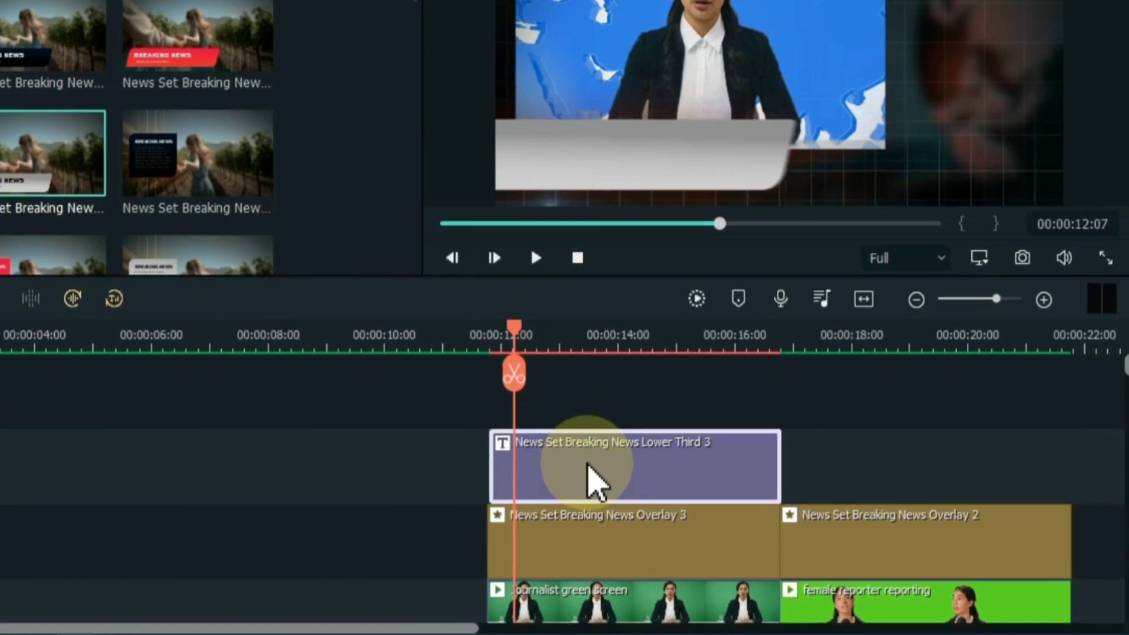
drag(347, 249, 555, 278)
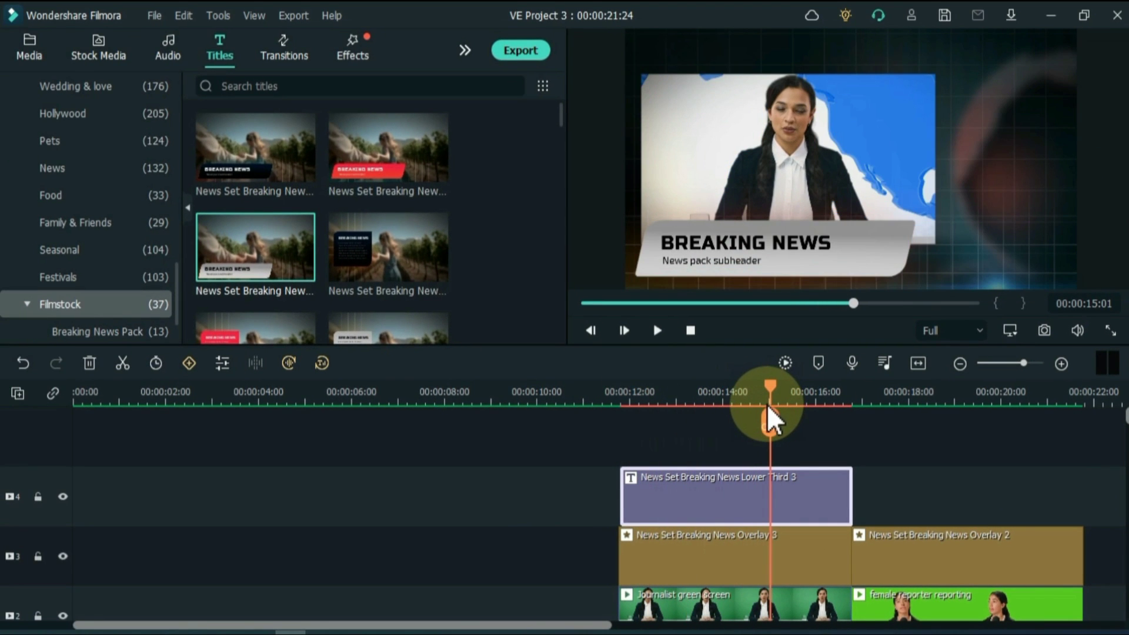
- Change the lower third's subheader to 'Greatest Crash in Wall Street's History'
double_click(709, 493)
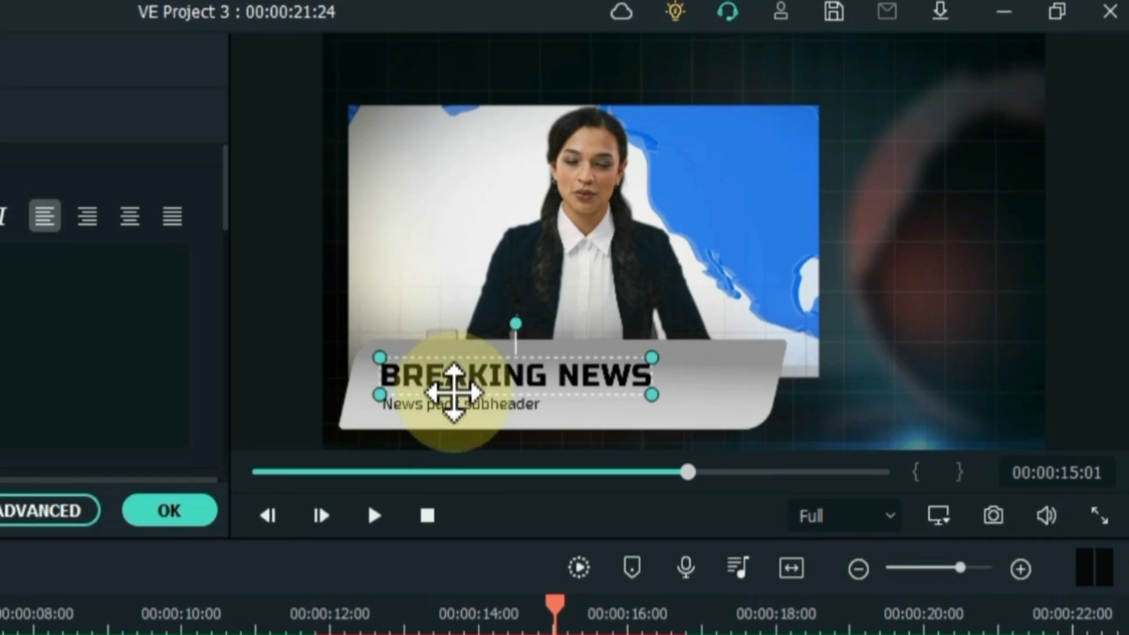
click(449, 405)
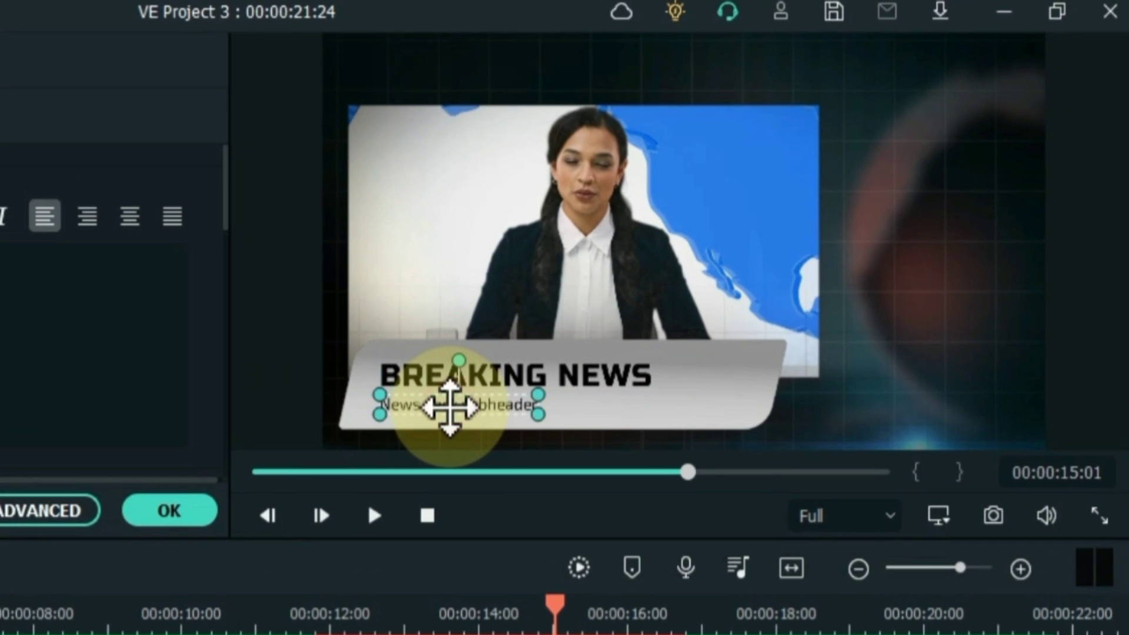
key(ctrl+a)
key(BackSpace)
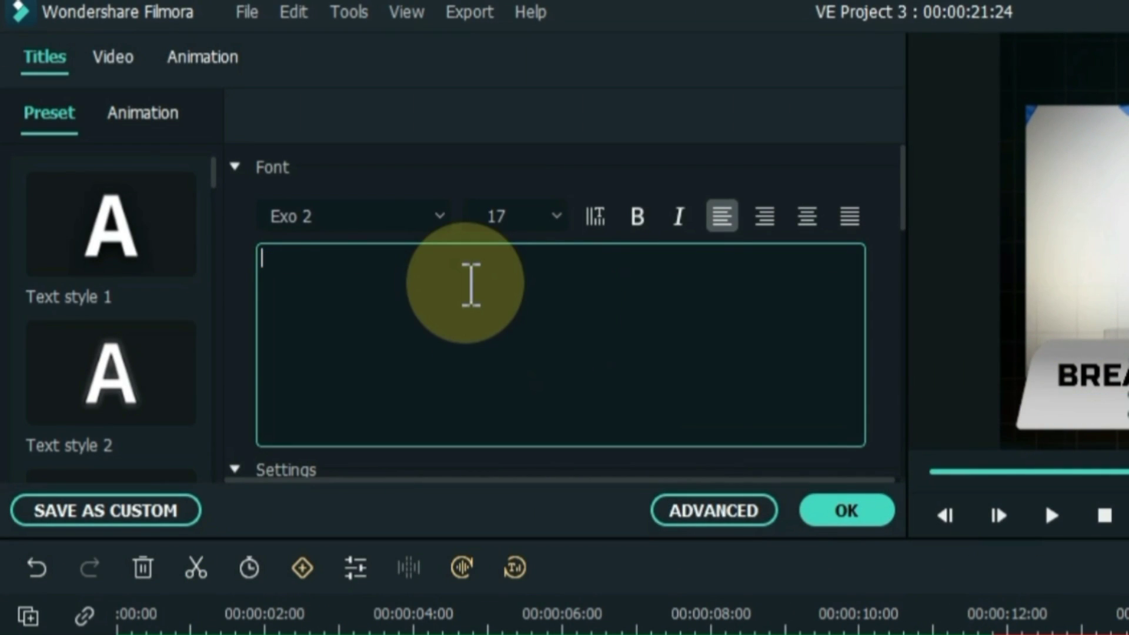
text(Greatest Crash in Wall Street's History)
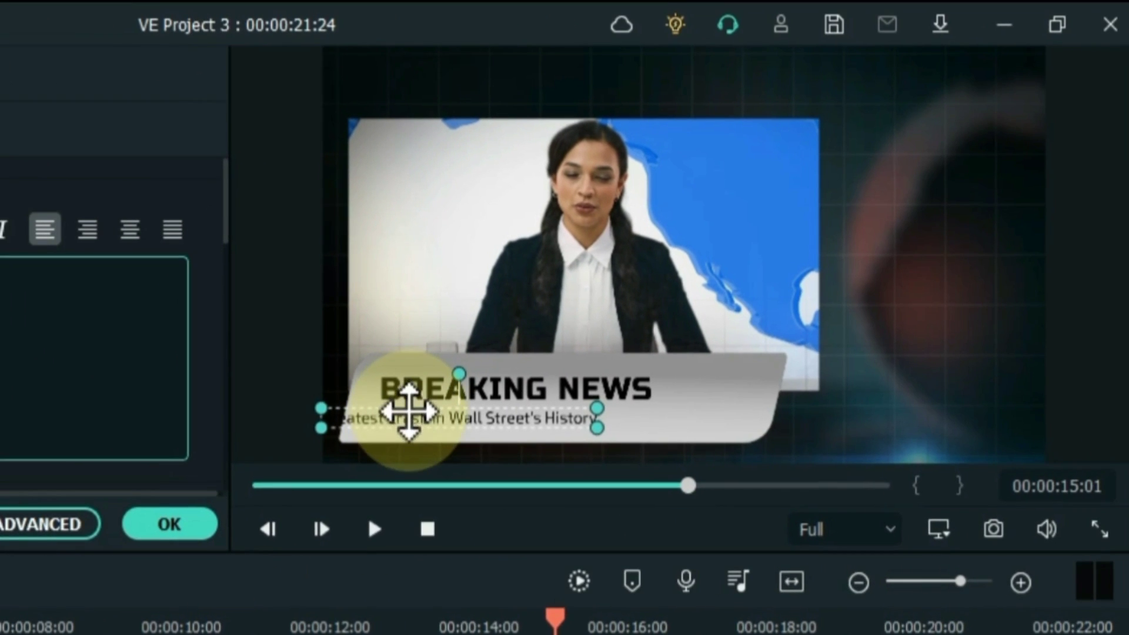
drag(408, 411, 454, 403)
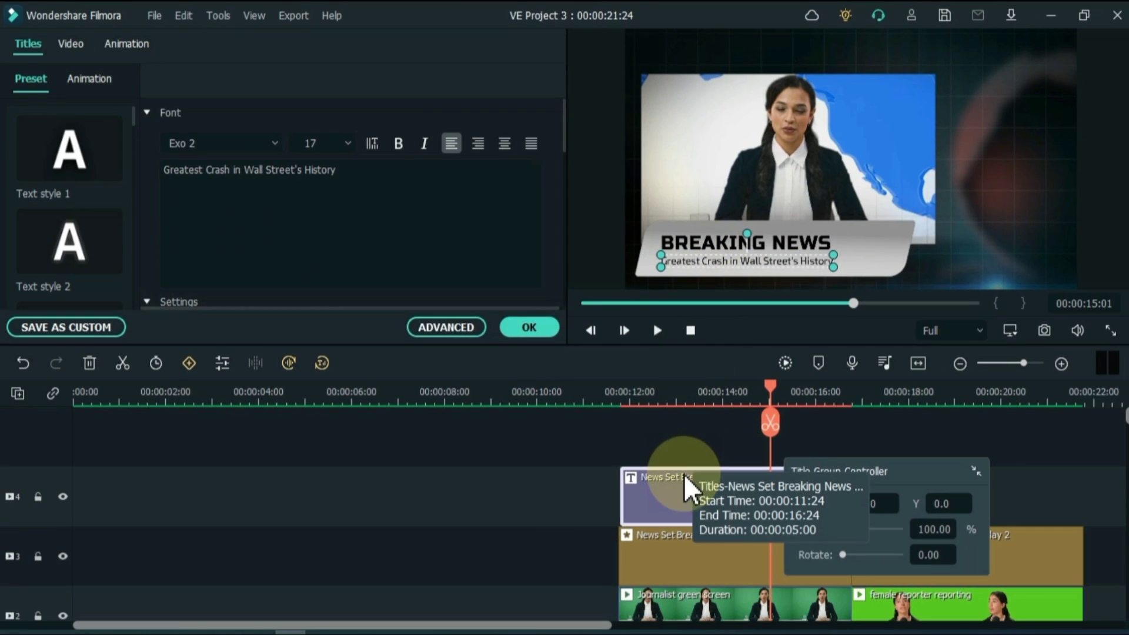
click(634, 393)
click(529, 327)
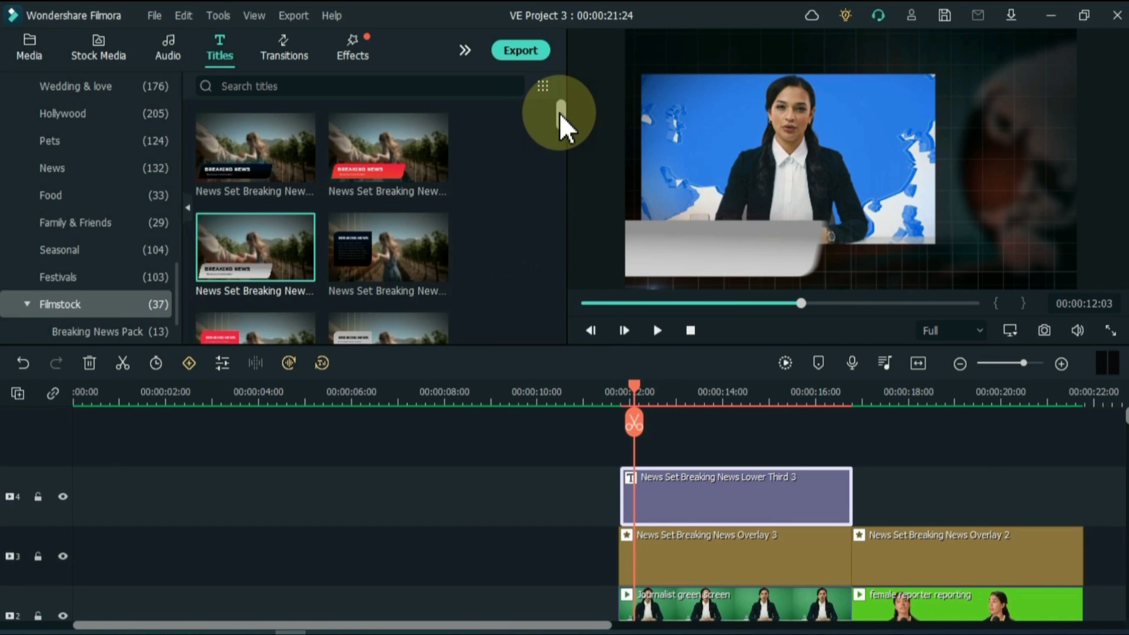
- Add News Set Breaking News Lower Third 6 on track 5, viewing it at 00:00:14:02
drag(559, 113, 564, 120)
drag(361, 304, 619, 453)
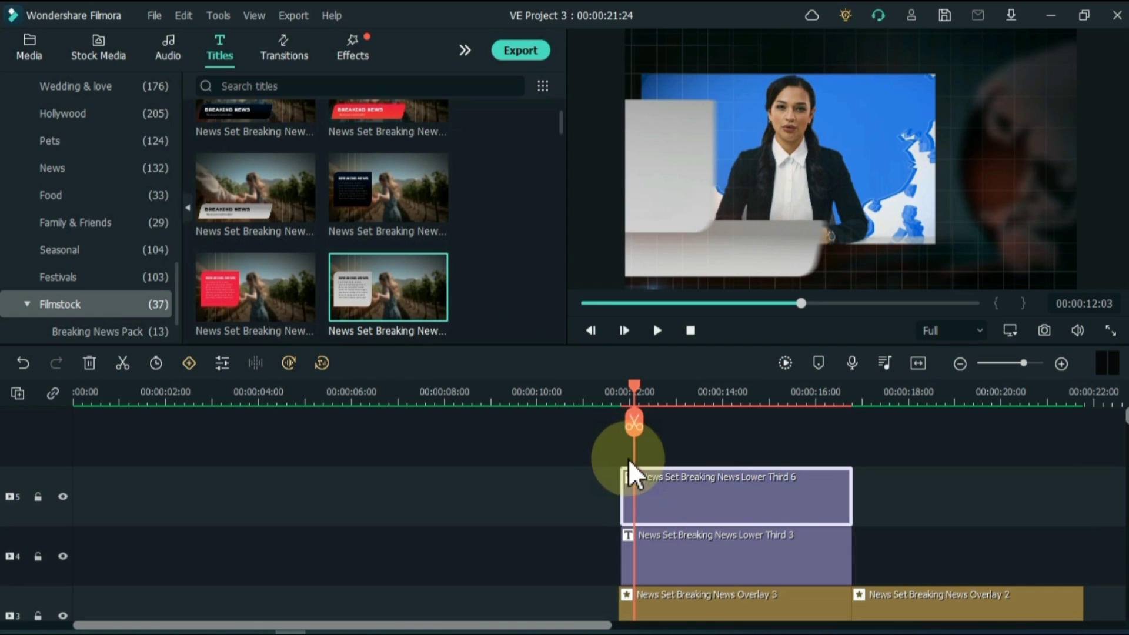
drag(674, 396, 727, 405)
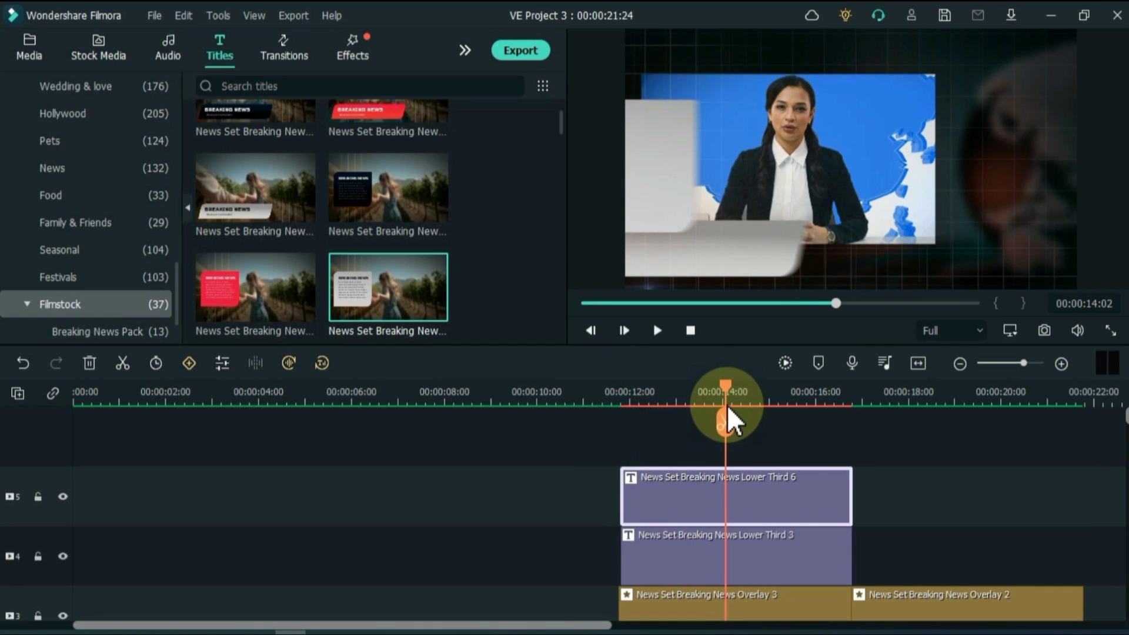
click(753, 499)
- Move the panel right to Position X 425 and replace its text with the 1929 crash paragraph at size 15
double_click(753, 500)
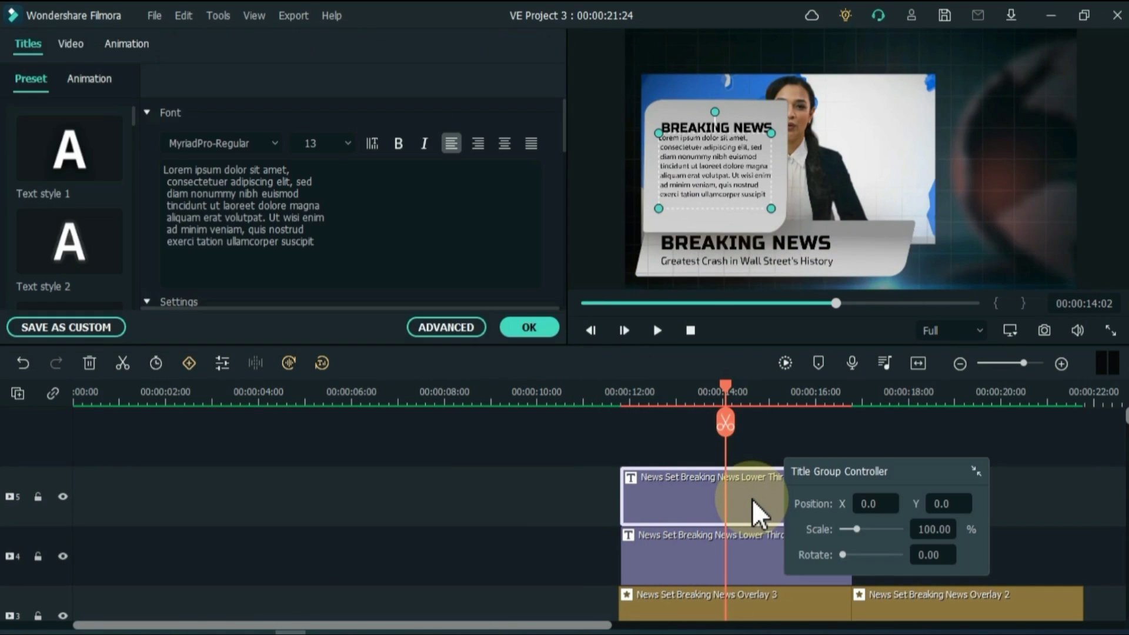
mouse_move(874, 504)
mouse_down()
mouse_move(903, 500)
mouse_move(854, 499)
mouse_up()
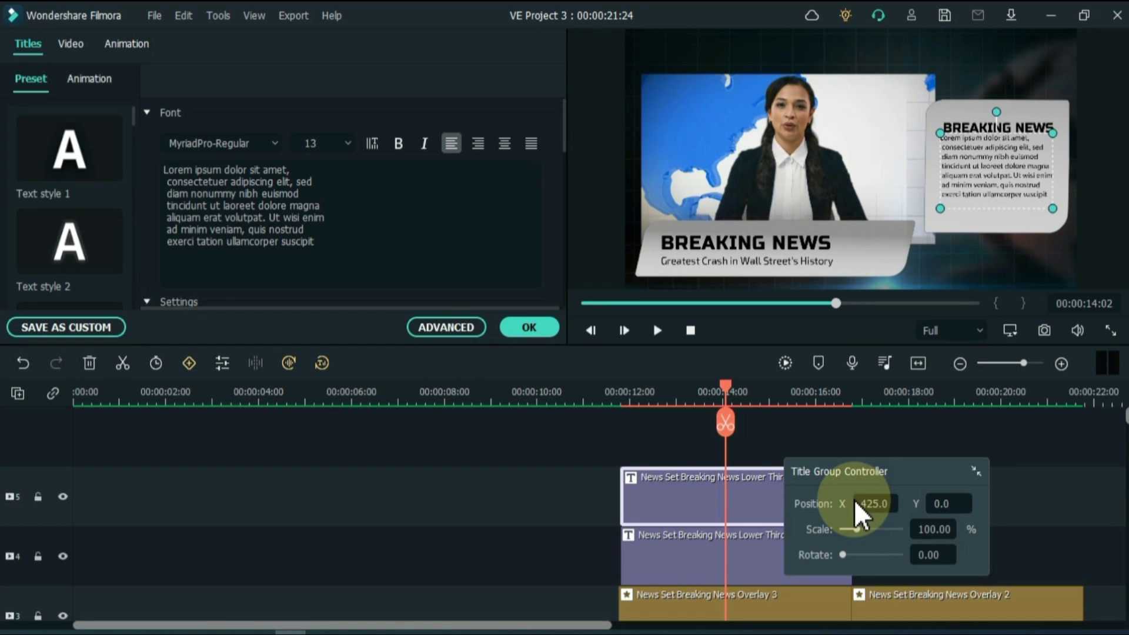
click(359, 262)
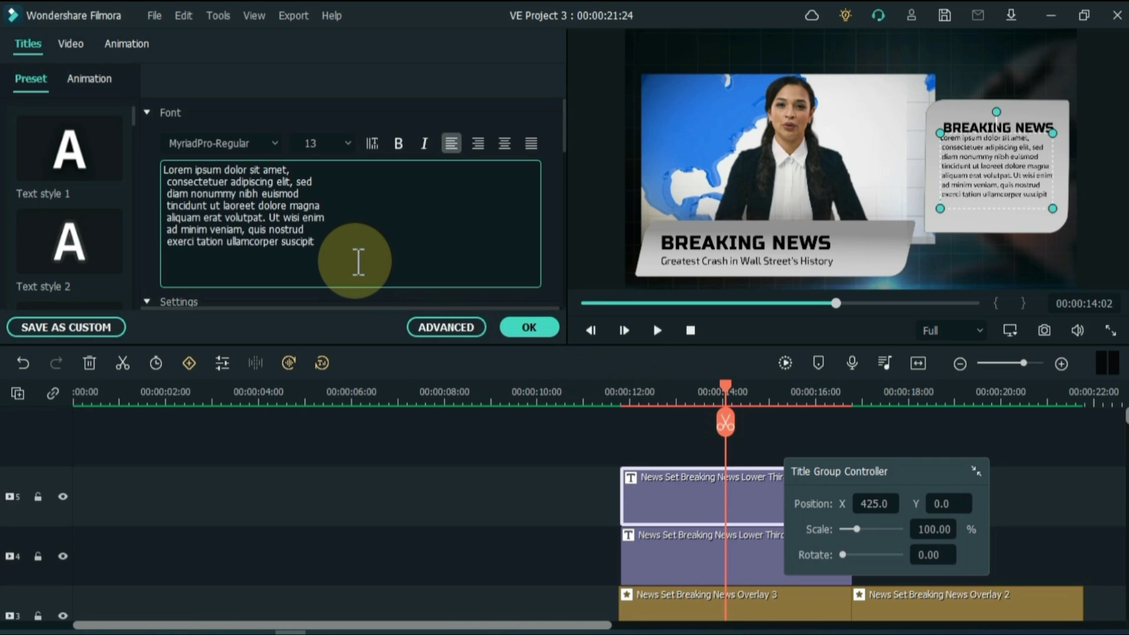
key(ctrl+a)
key(BackSpace)
text(The Wall Street Crash of 1929, fuelled by uncertainty following an artificial share price boom, was the worst in U.S. history. On 24th October, panicked investors traded an astonishing 12.9 million shares.)
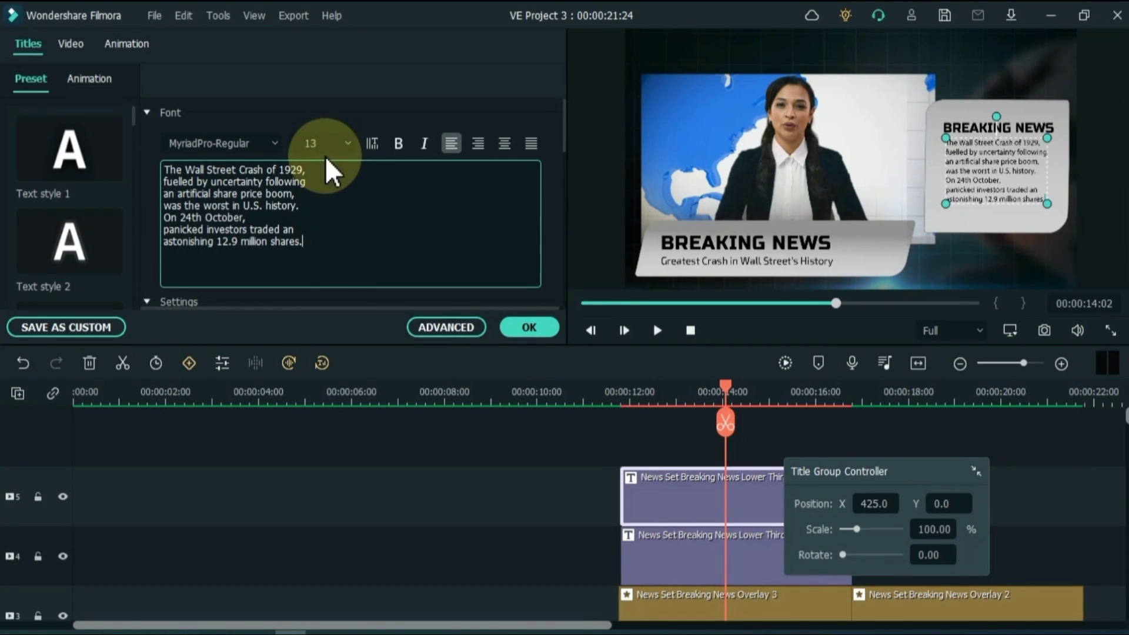
text(15)
click(856, 192)
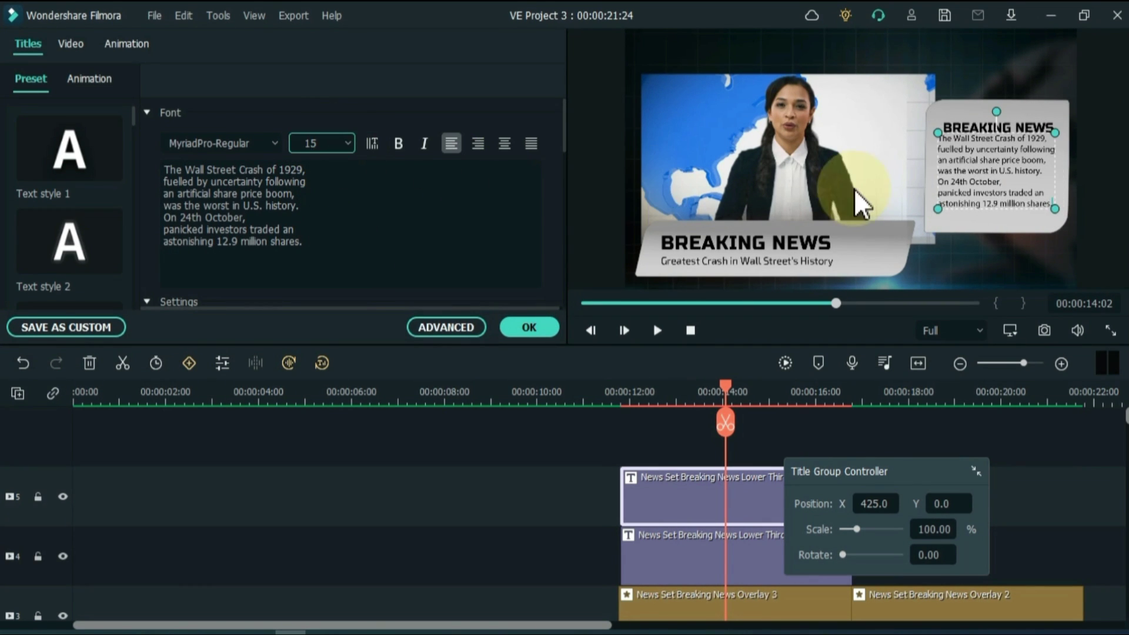
drag(992, 203, 999, 219)
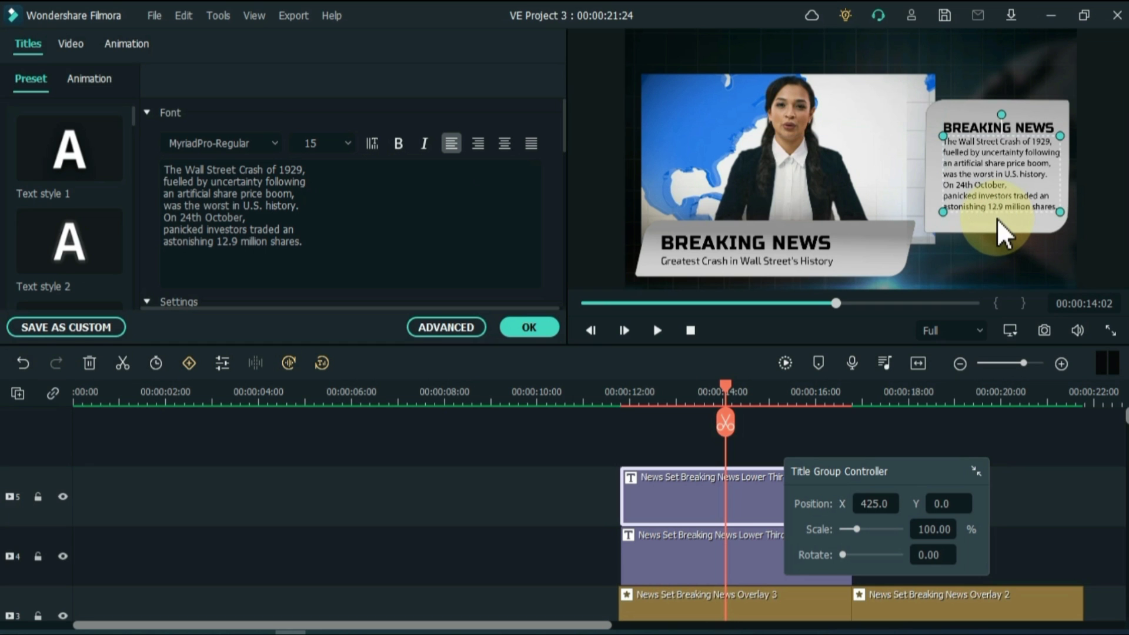
click(541, 324)
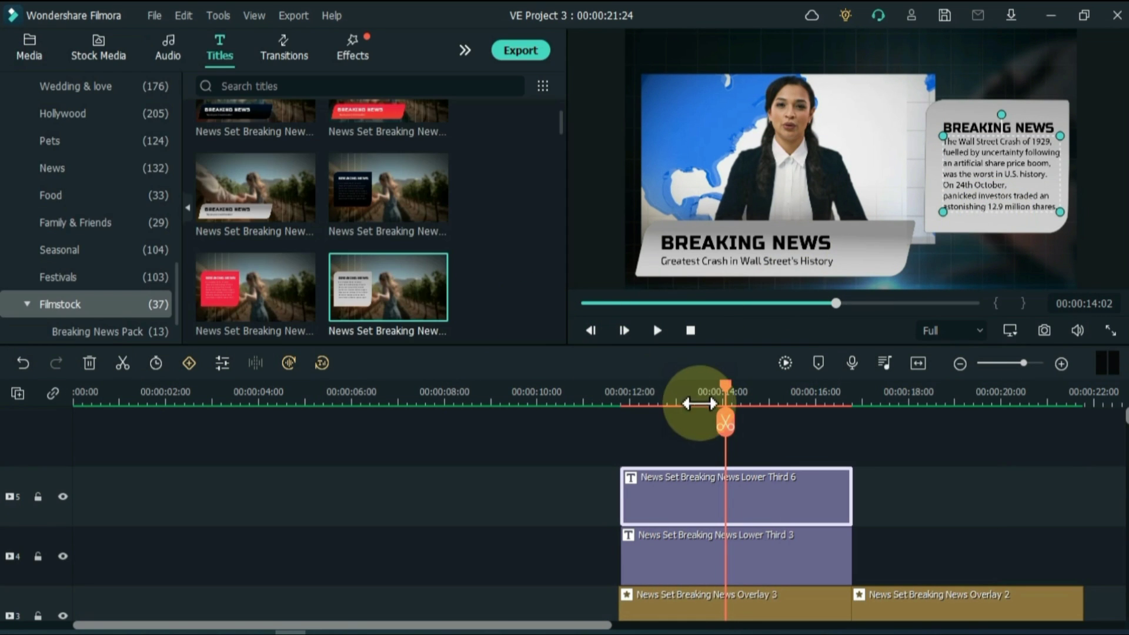
- Replay the graphics from 00:00:11:21, then drop the next News Set lower third after 18:00
click(665, 439)
click(722, 396)
drag(722, 397, 615, 403)
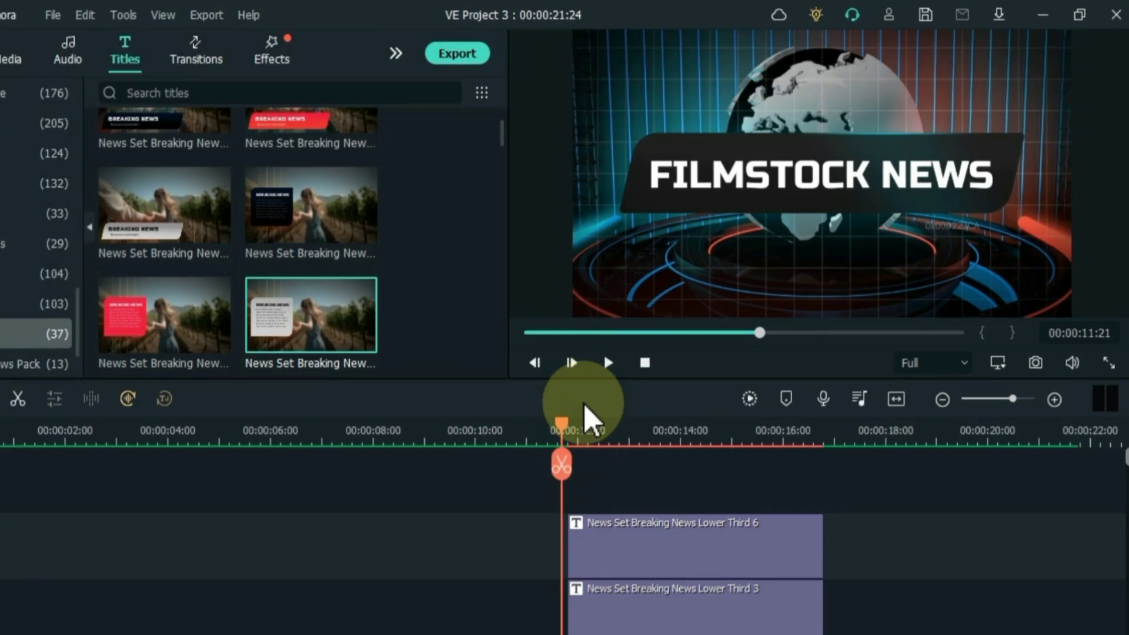
click(657, 331)
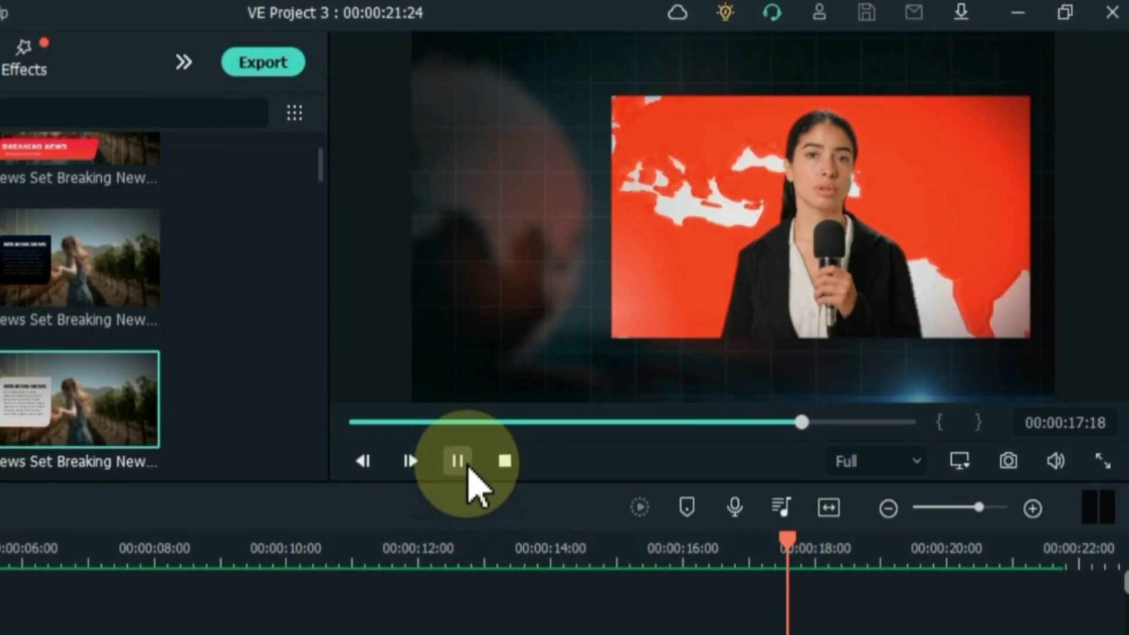
click(374, 516)
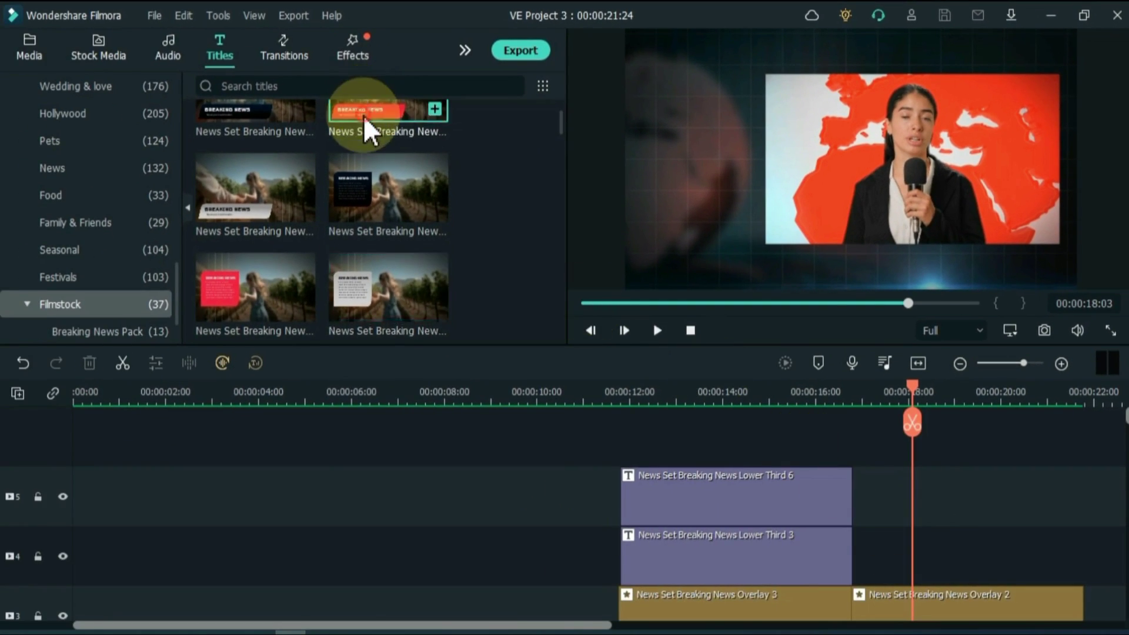
drag(879, 562, 866, 559)
drag(898, 391, 975, 394)
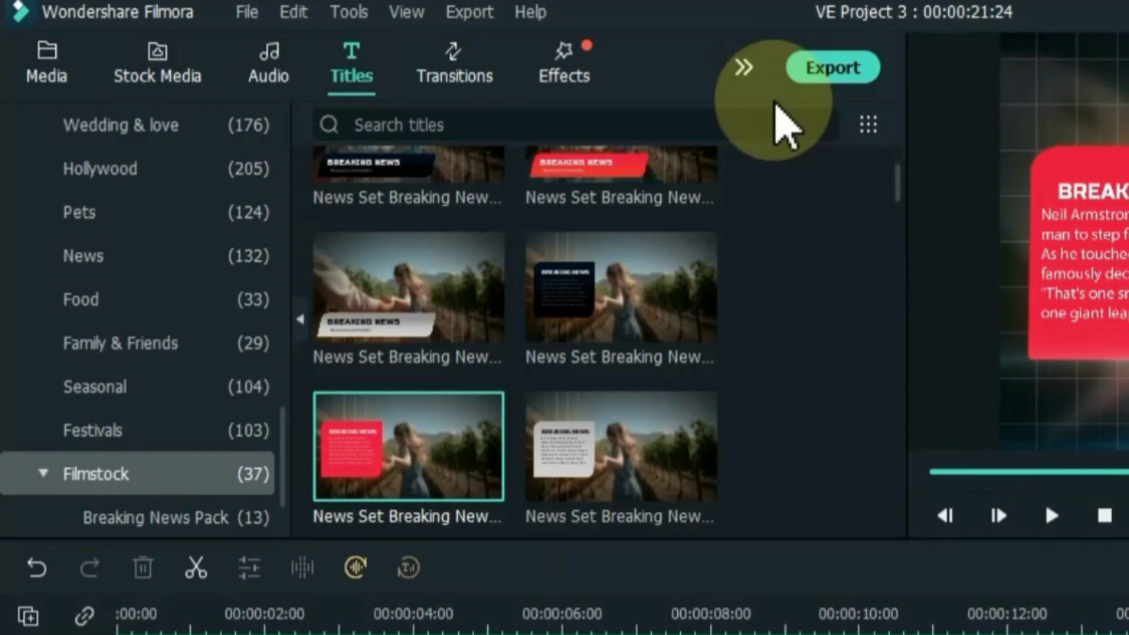
- Drag the LIVE news element onto a new top track at the start of the timeline
click(747, 69)
click(850, 102)
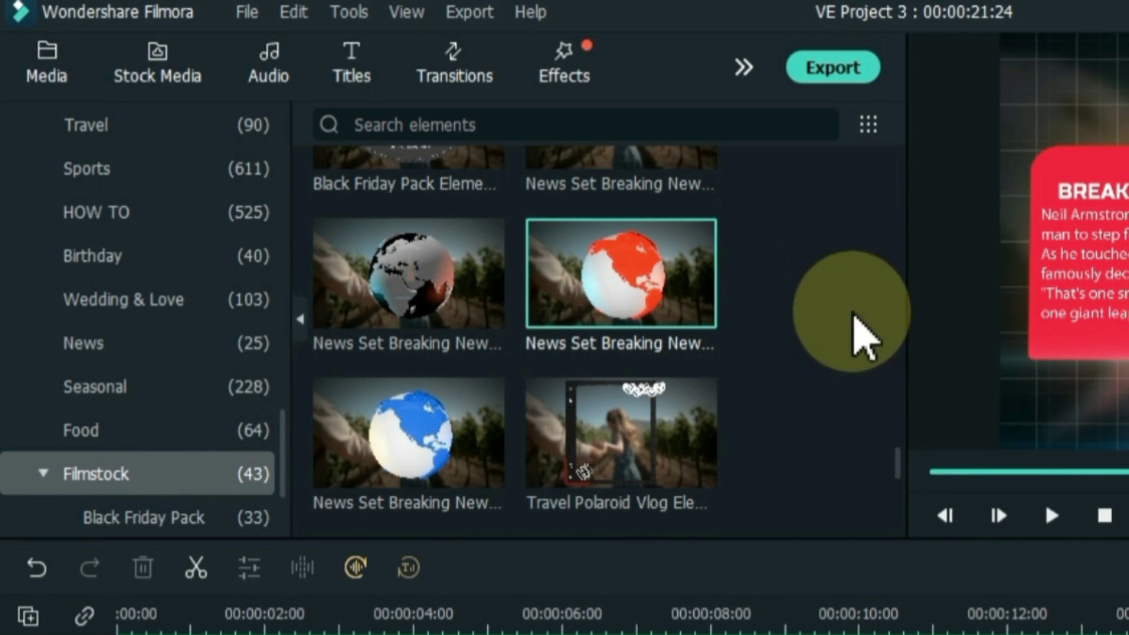
scroll(906, 478, up, 2)
click(616, 270)
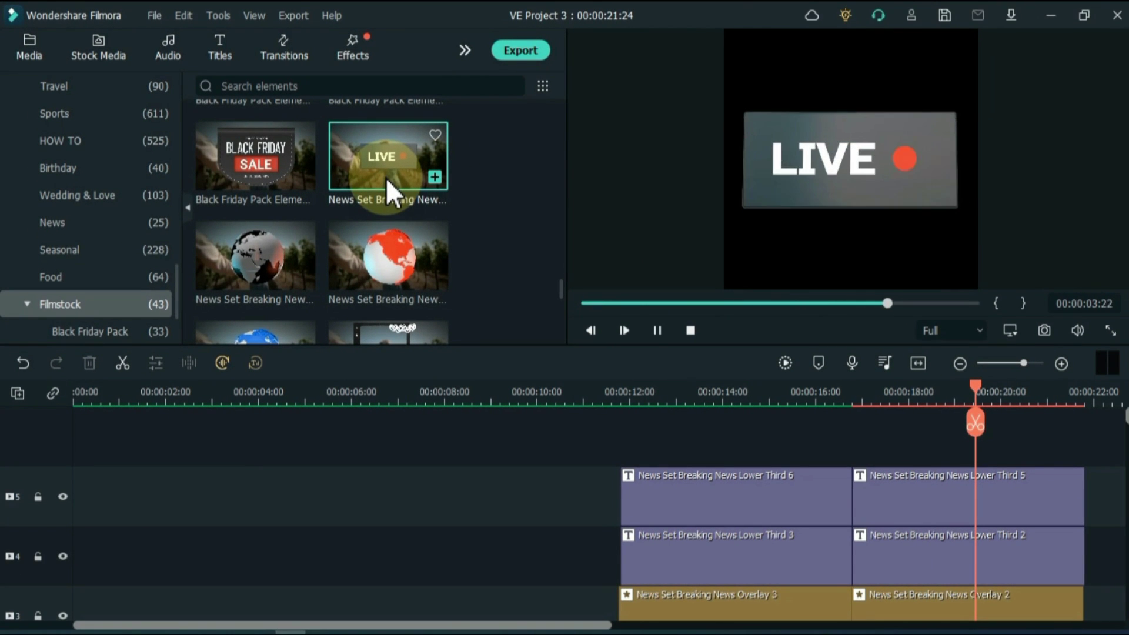
drag(386, 177, 126, 474)
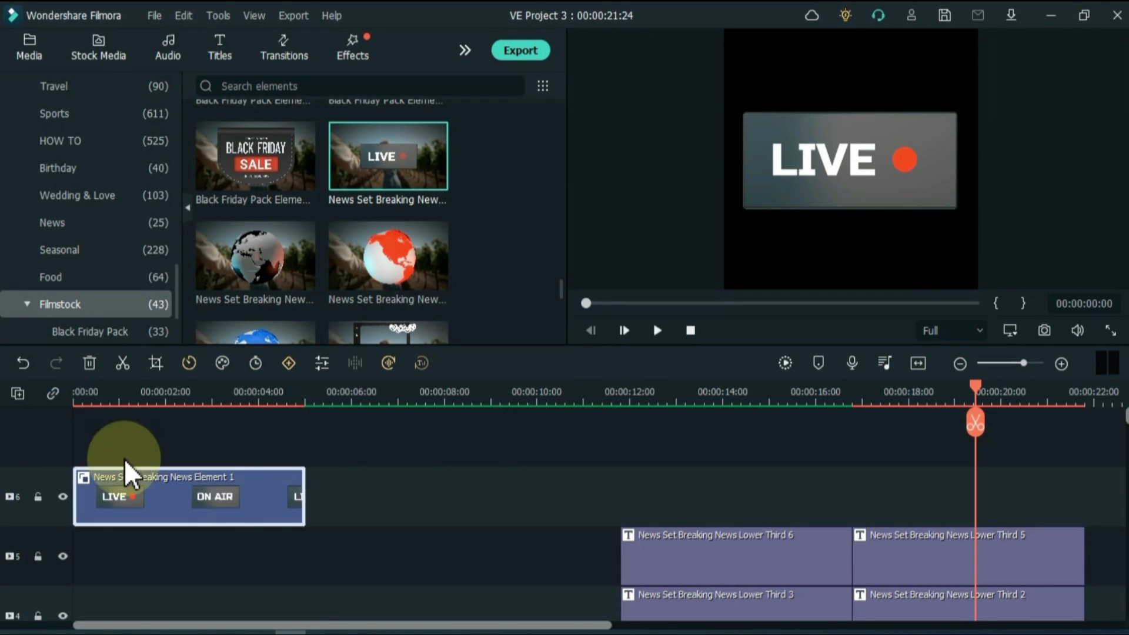
click(103, 404)
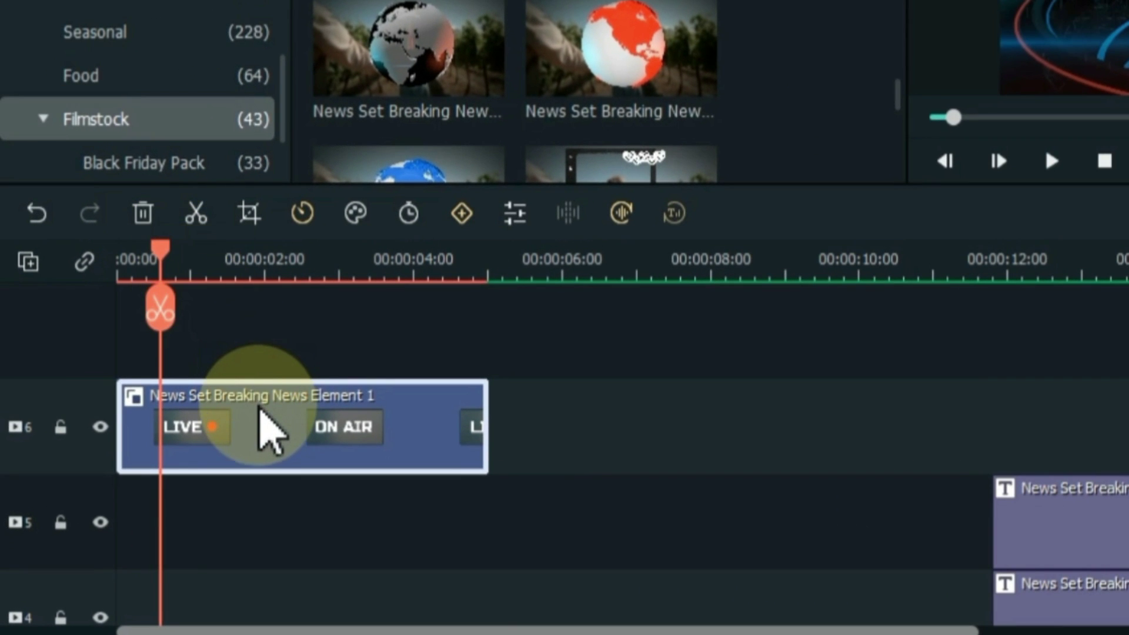
- Scale the LIVE badge to 43% and move it to the frame's top-left corner
double_click(260, 408)
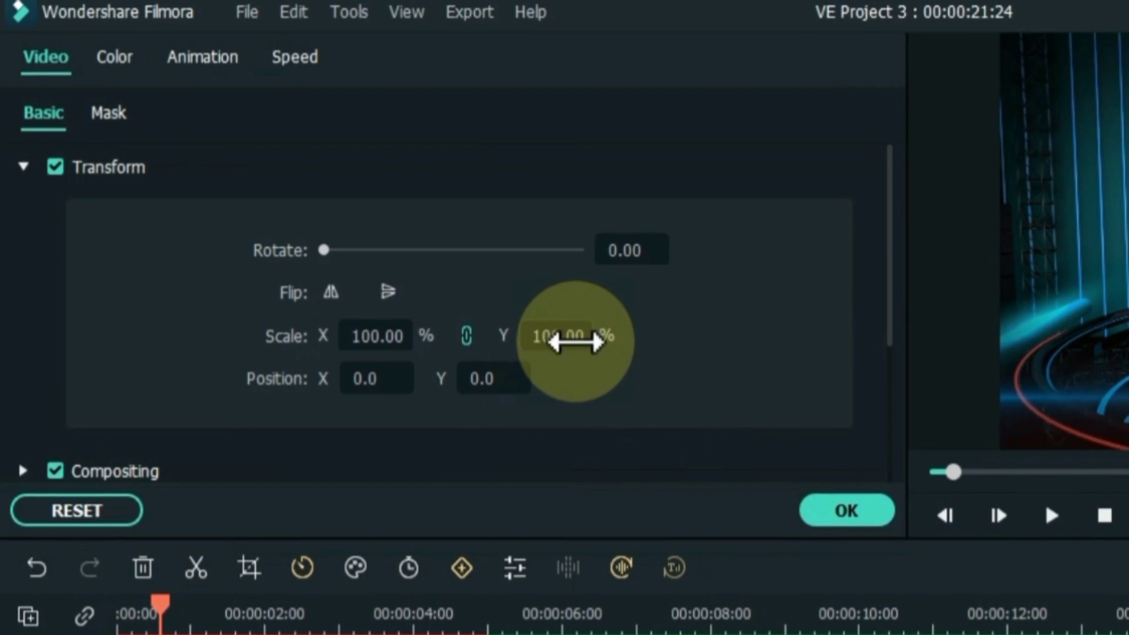
drag(575, 341, 543, 339)
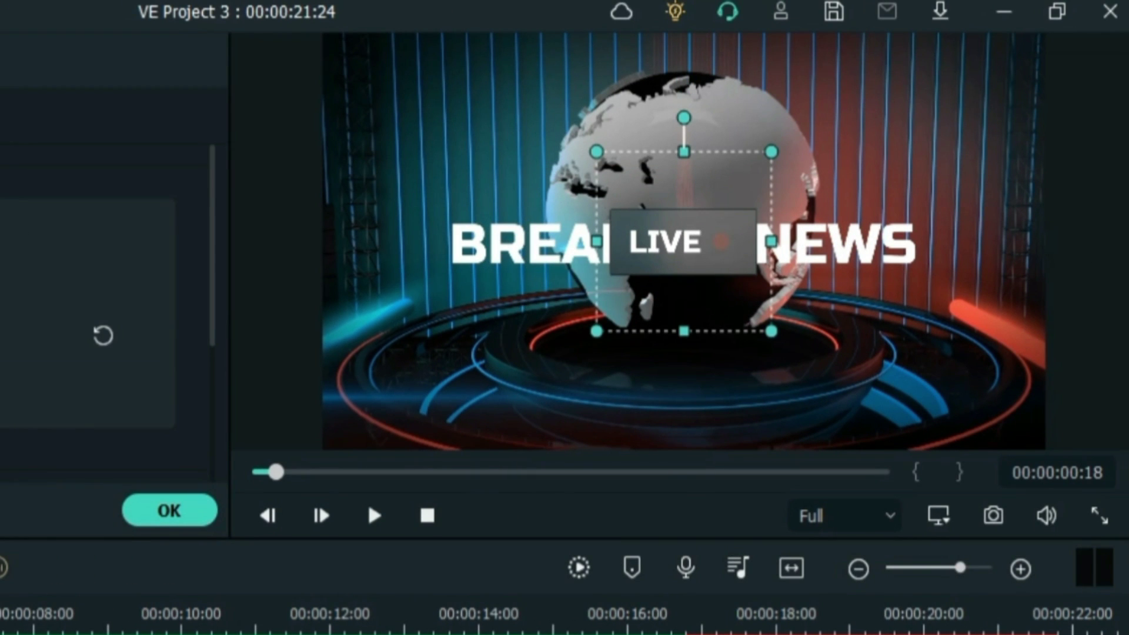
drag(594, 300, 336, 145)
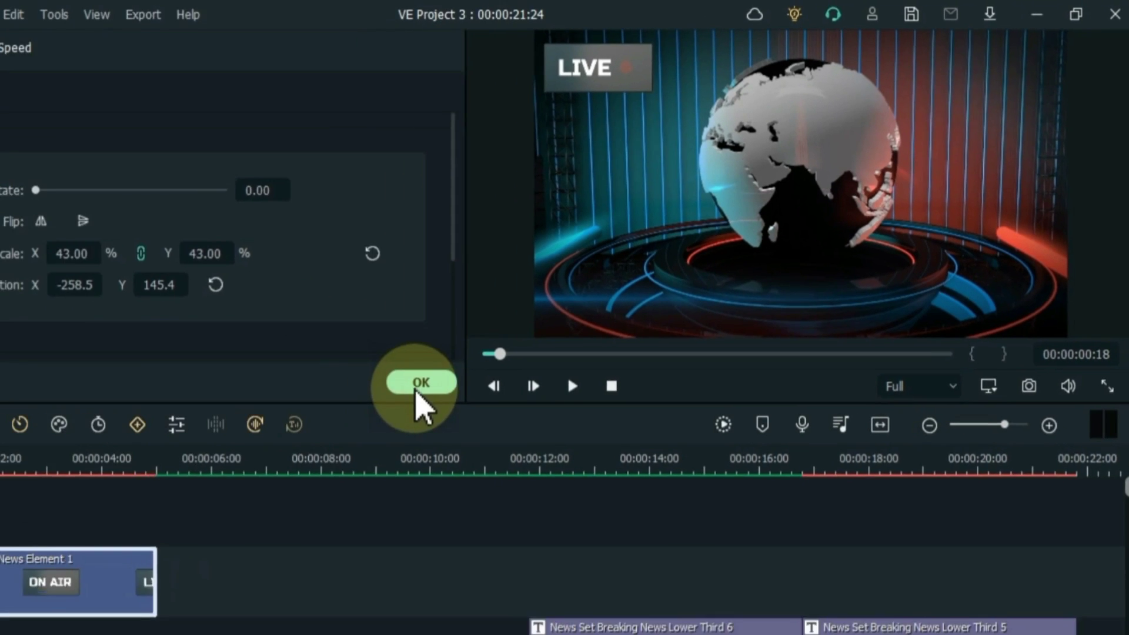
click(169, 510)
- Paste four LIVE copies back-to-back after the original and trim the last to end at 21:24
drag(408, 402, 305, 402)
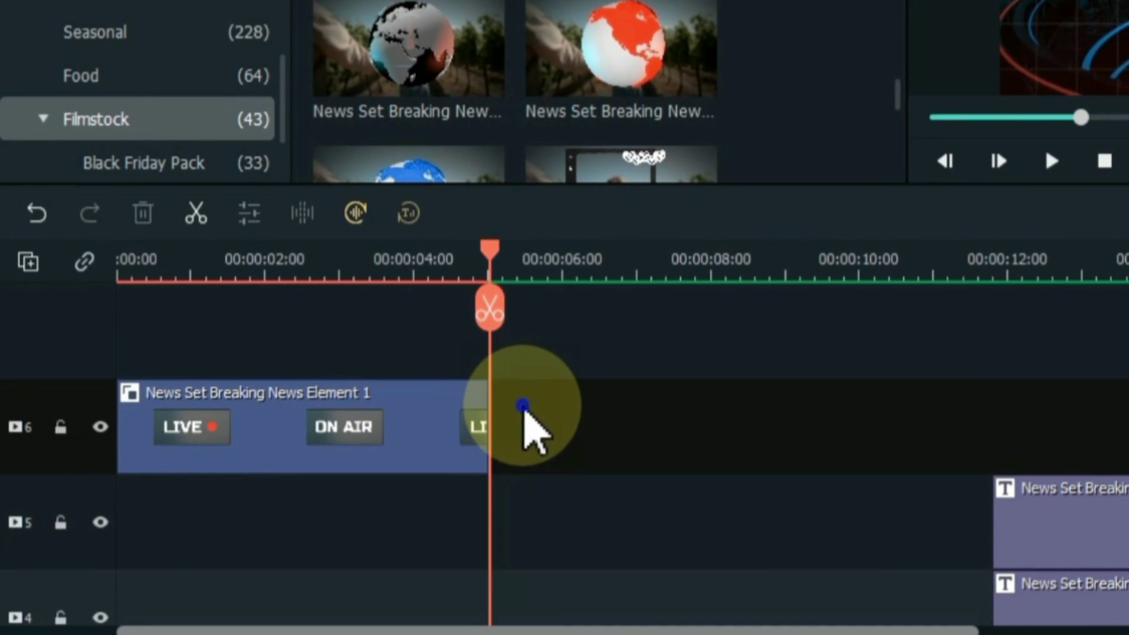
right_click(523, 408)
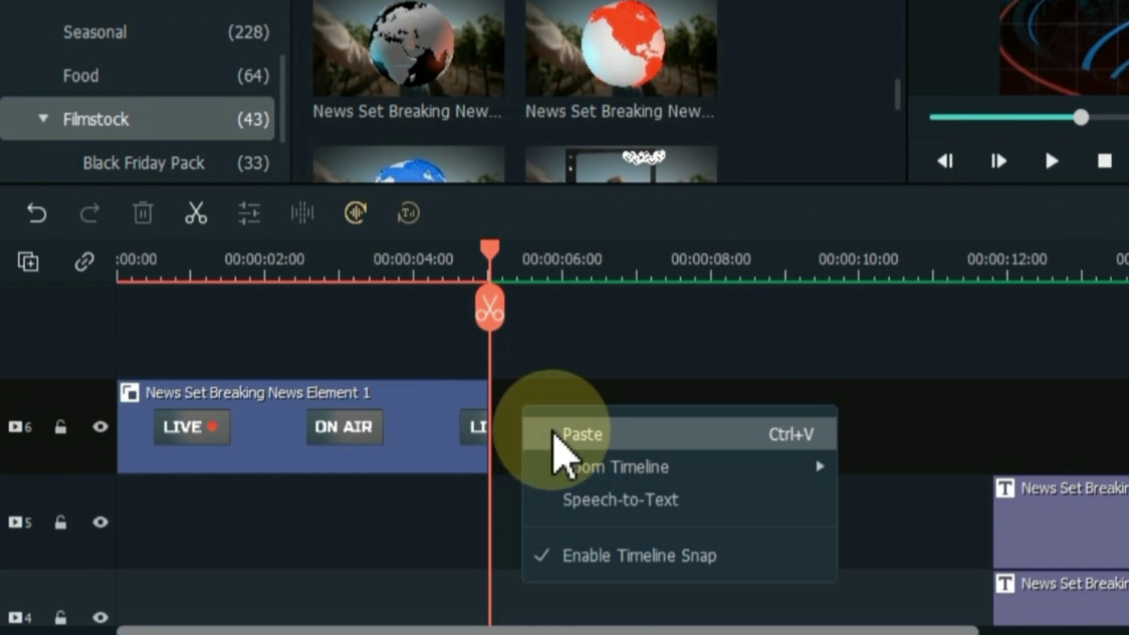
click(576, 433)
right_click(901, 436)
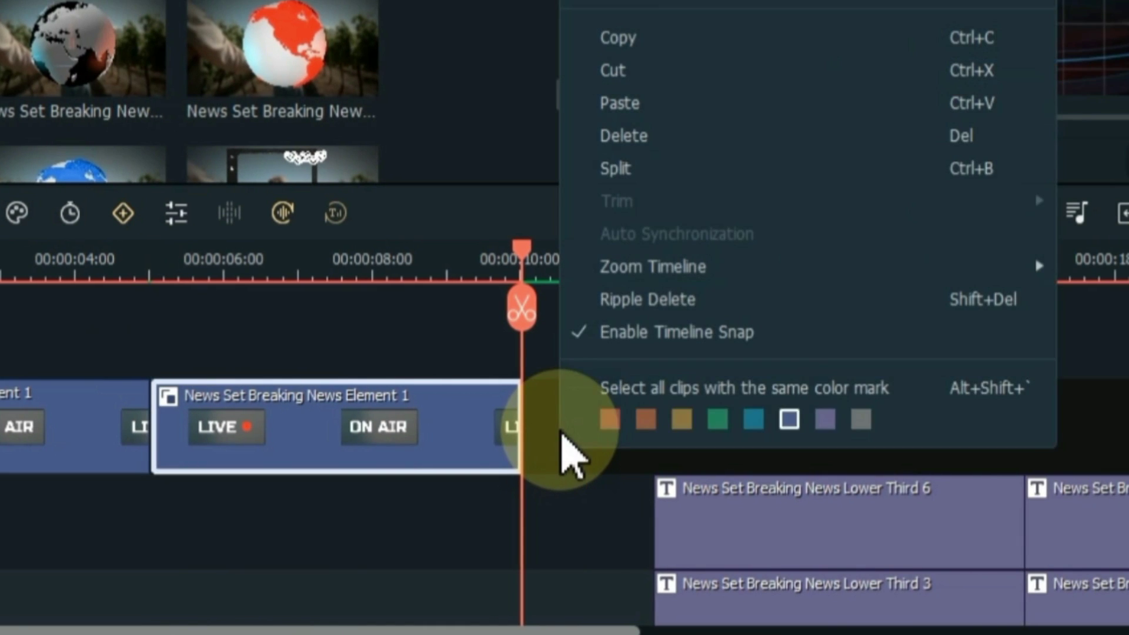
click(646, 109)
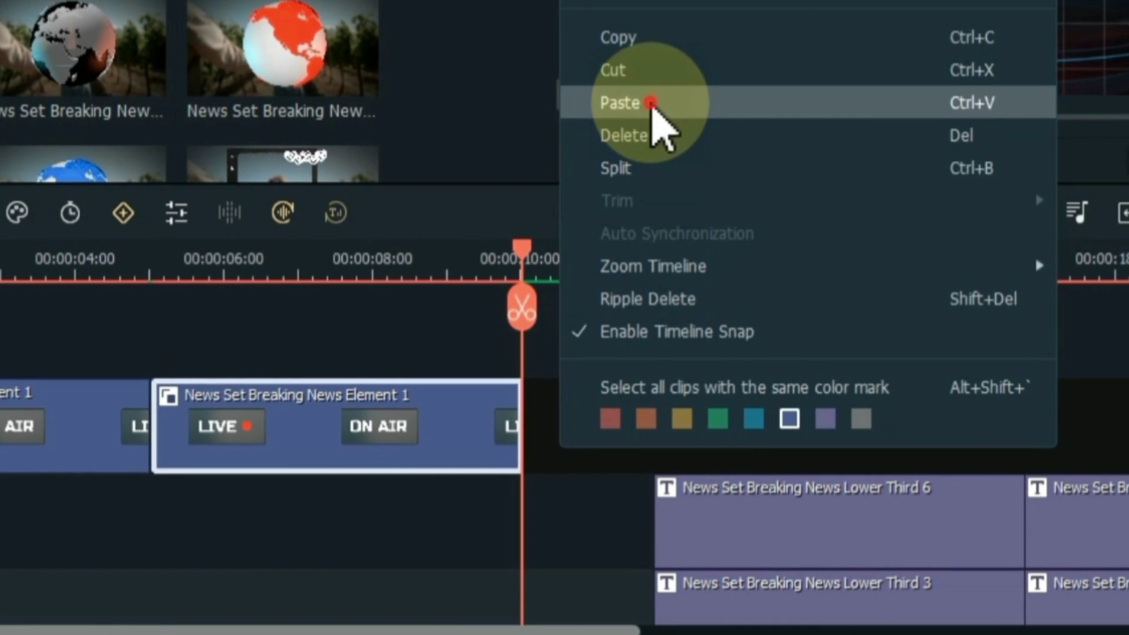
right_click(982, 453)
click(952, 252)
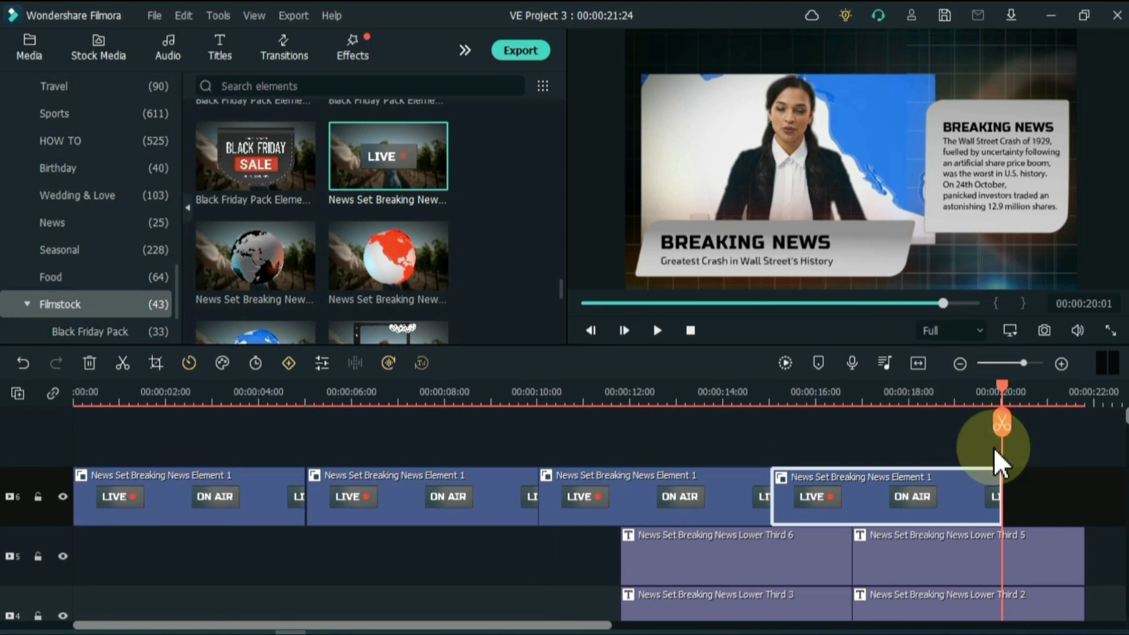
right_click(995, 494)
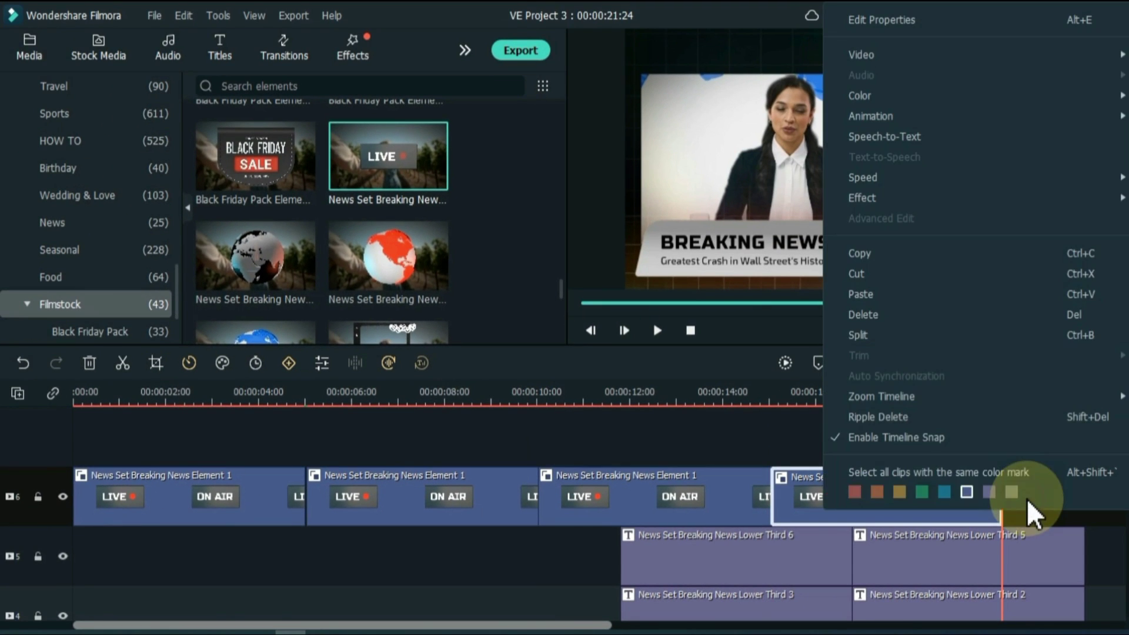
click(940, 308)
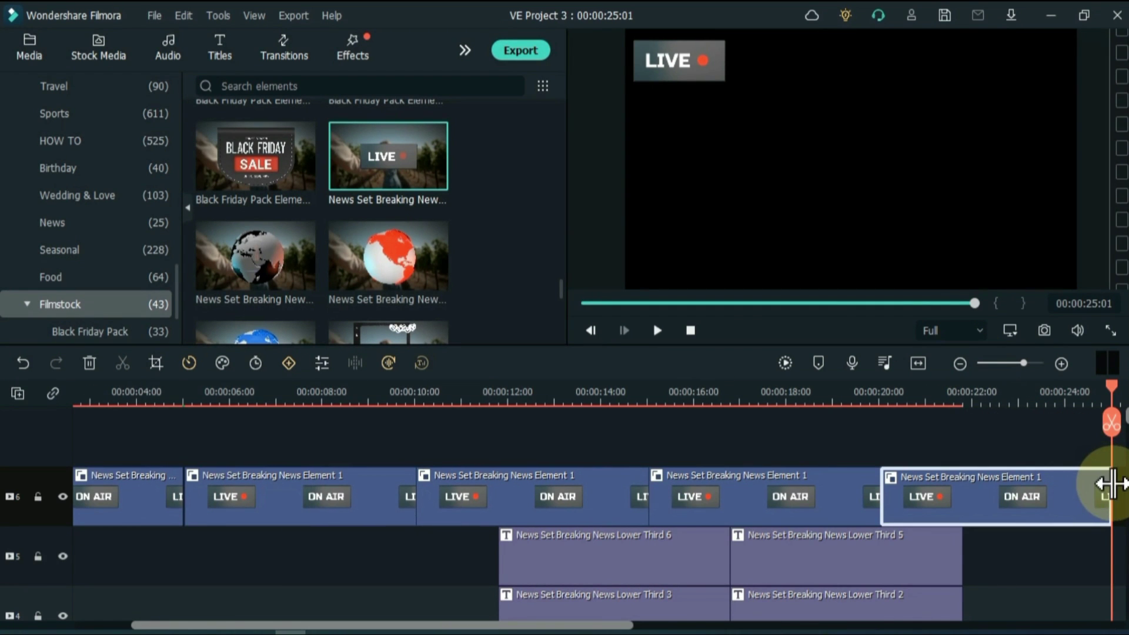
drag(1111, 484, 758, 484)
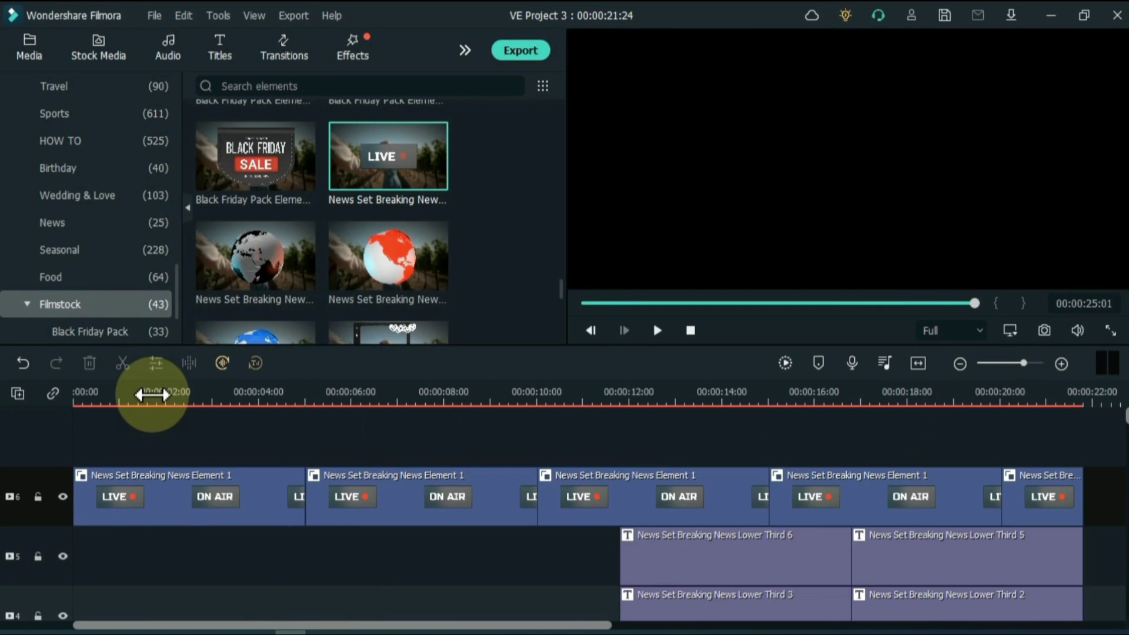
click(152, 394)
- Drop a Filmstock Breaking News Pack transition between Opener 3 and Opener 2 and preview it
scroll(296, 458, down, 2)
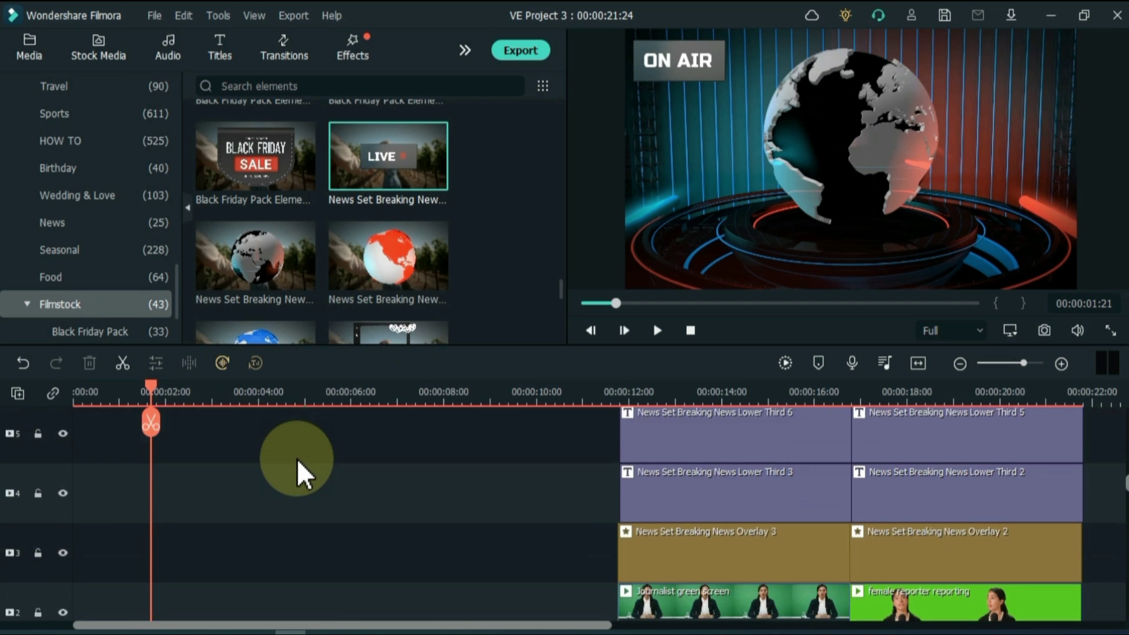
scroll(297, 459, down, 2)
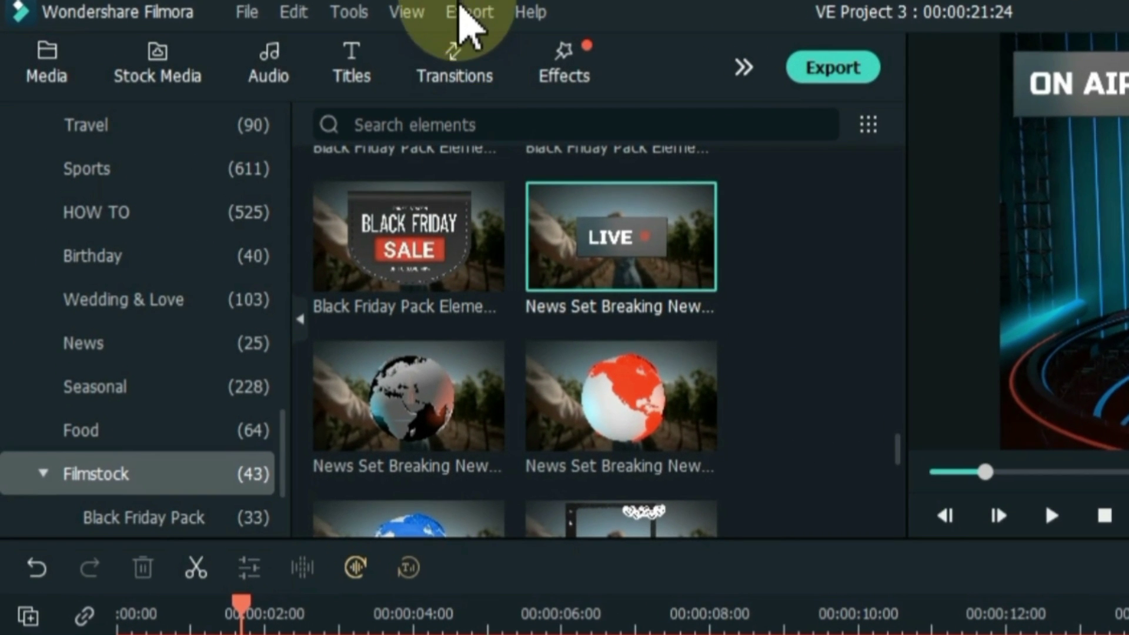
click(455, 76)
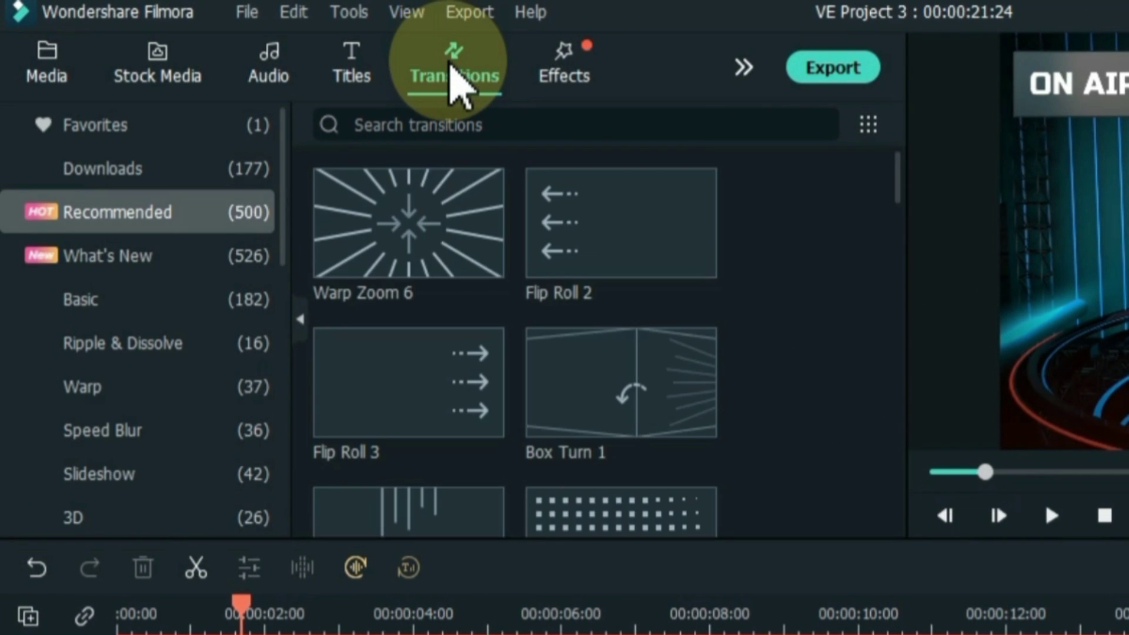
scroll(197, 435, down, 5)
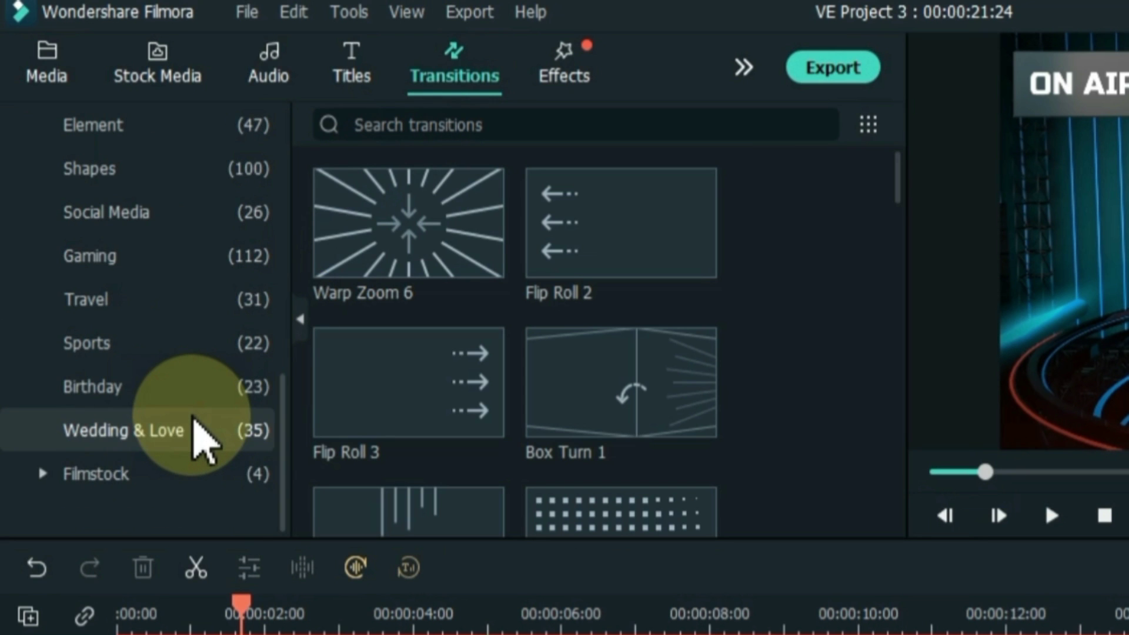
click(178, 468)
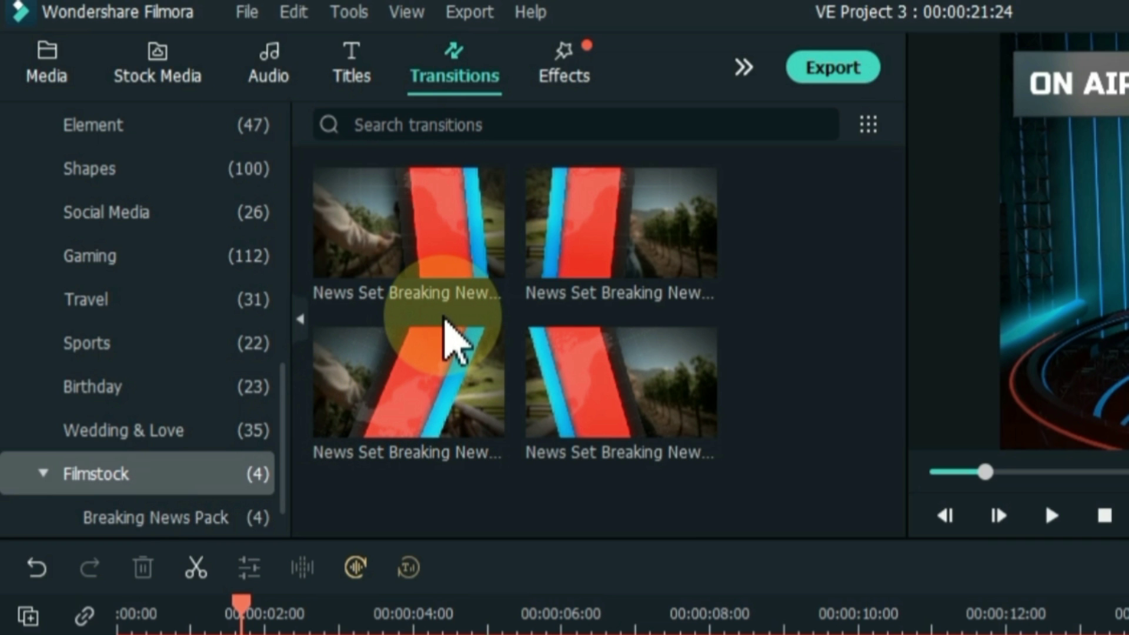
drag(453, 318, 511, 634)
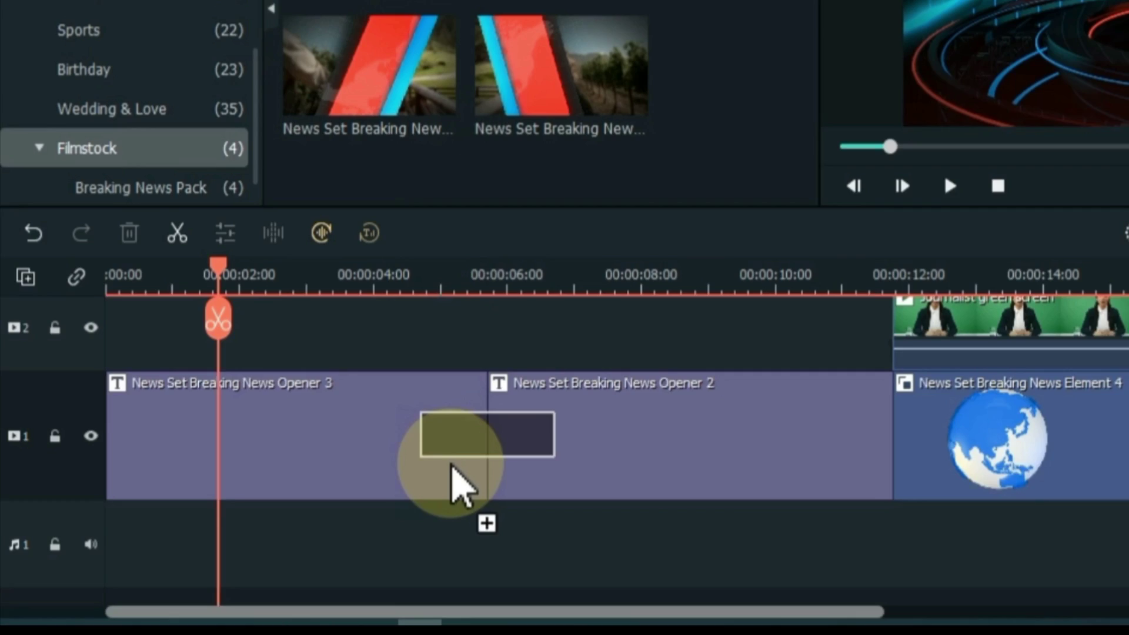
drag(462, 482, 463, 483)
click(949, 186)
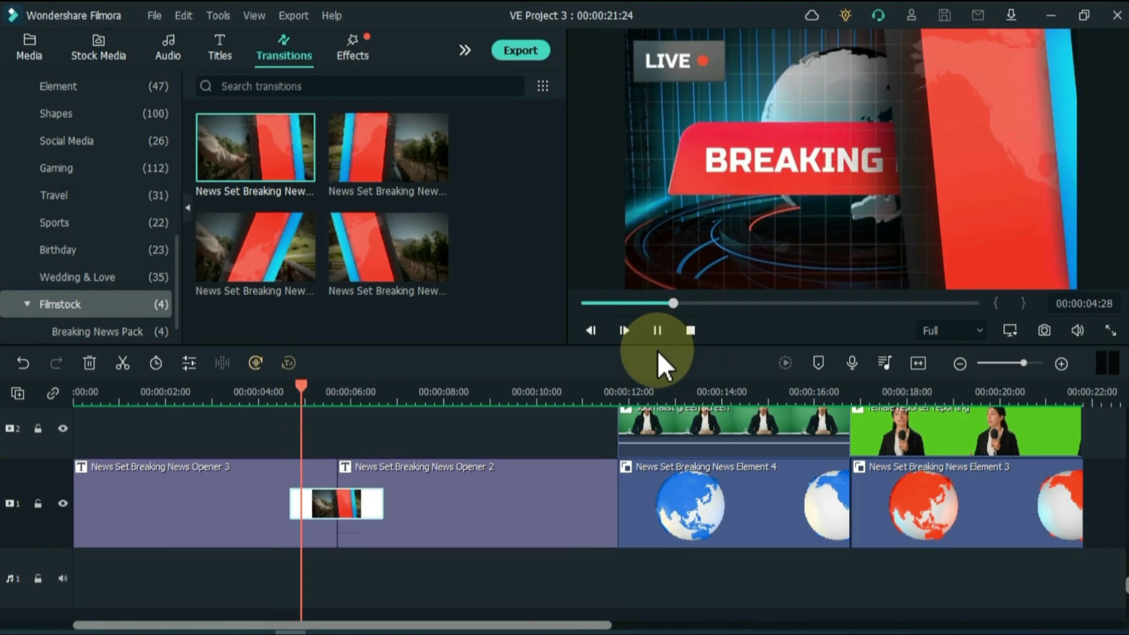
key(space)
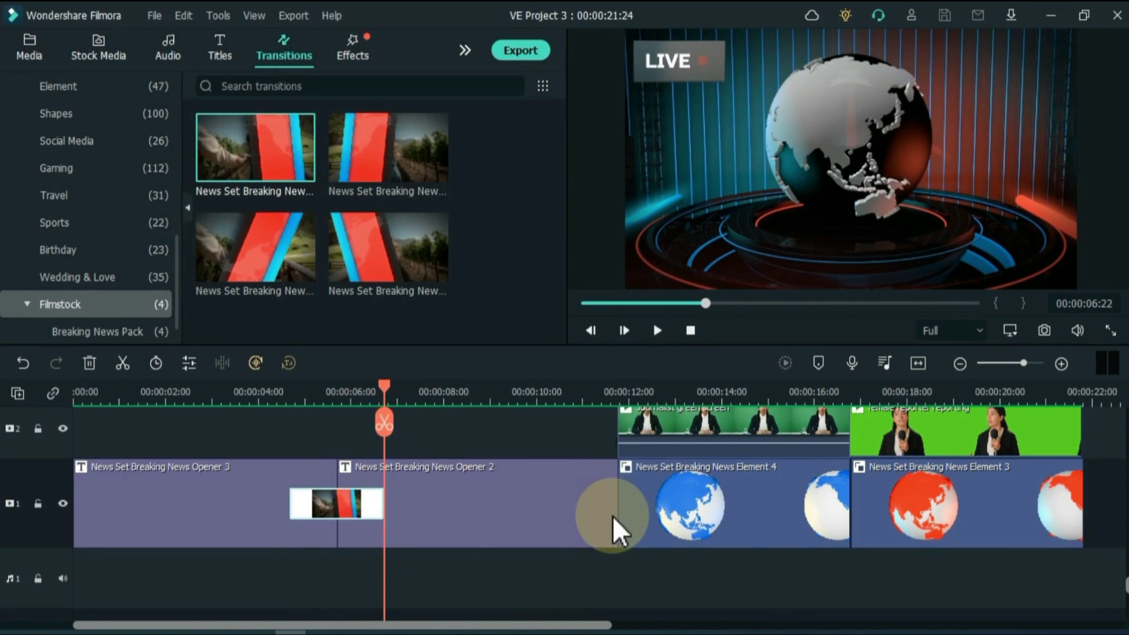